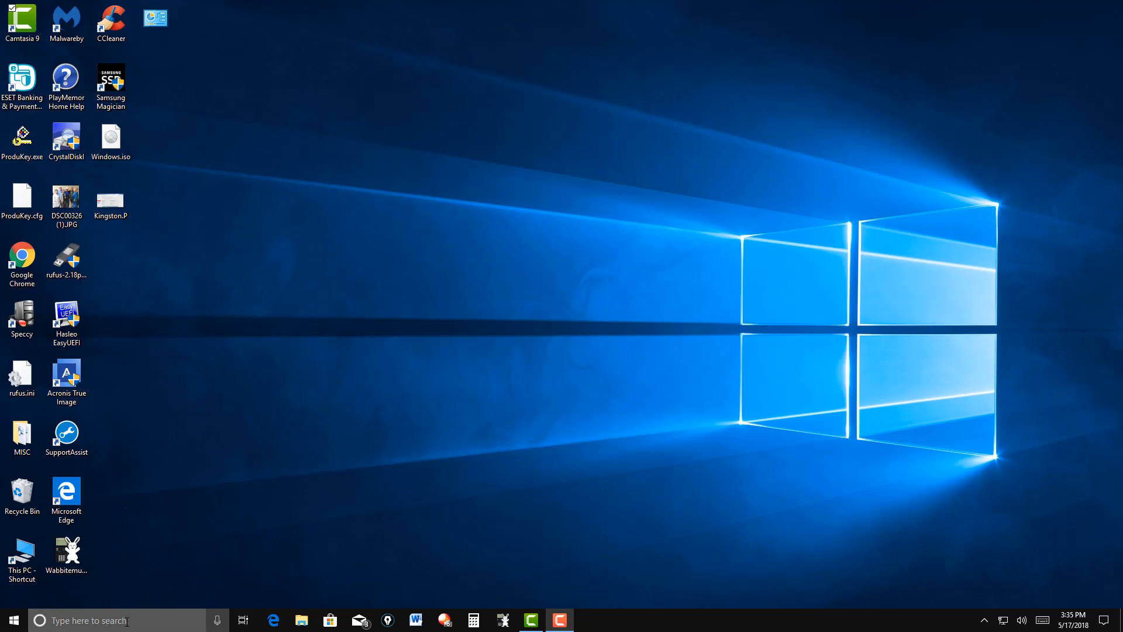
Step: Search Windows for "disk" and open the Disk Cleanup desktop app
{"action": "left_click", "coordinate": [126, 622]}
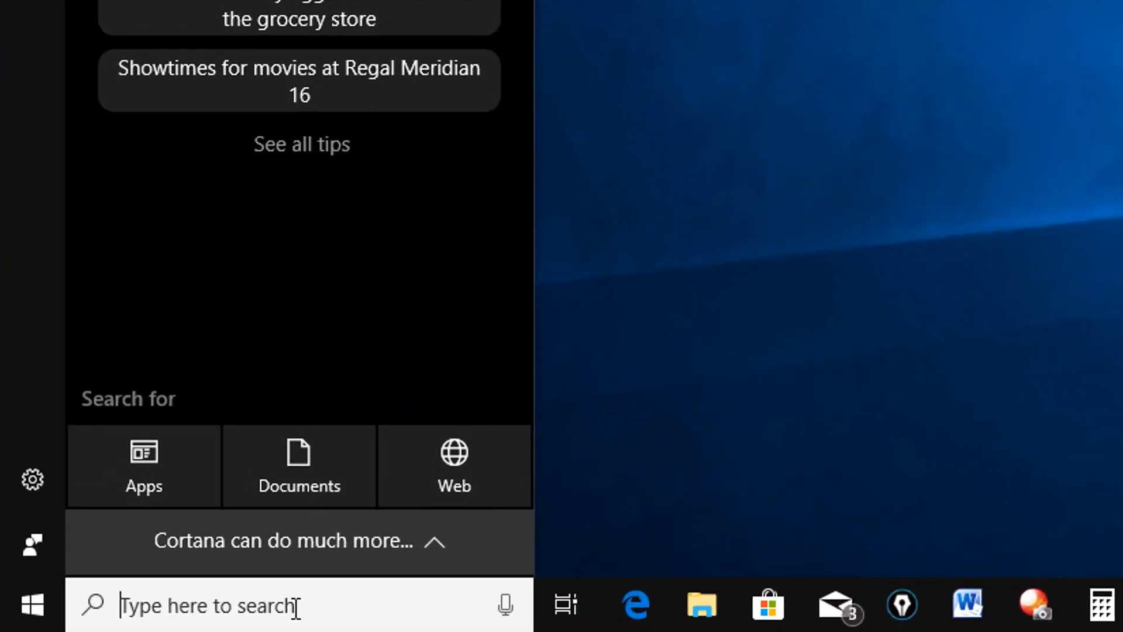
{"action": "type", "text": "dis"}
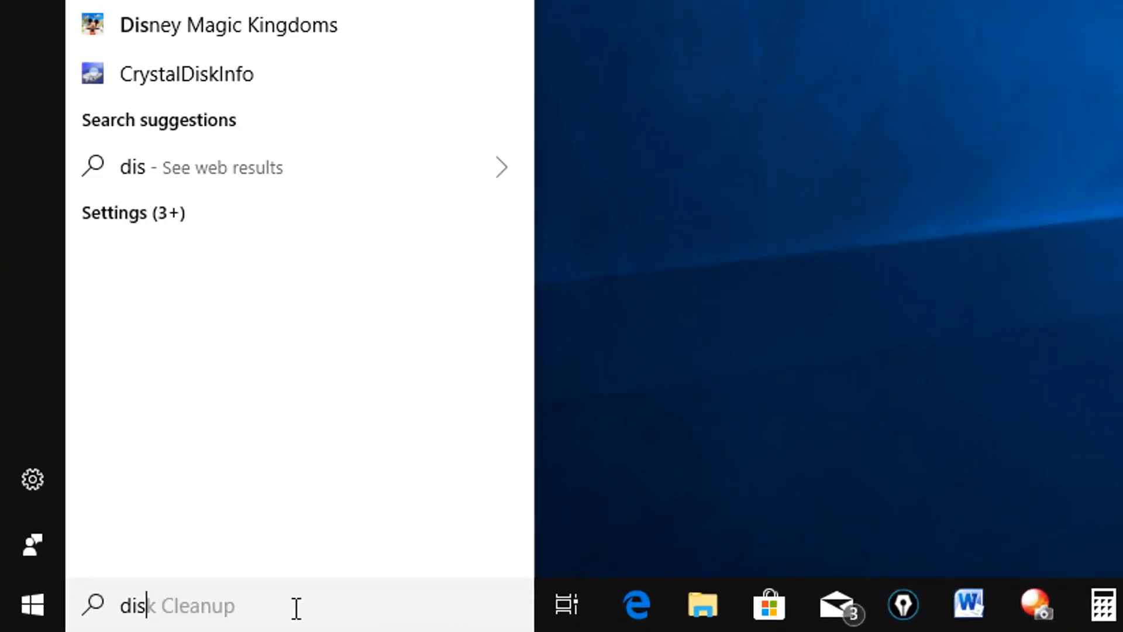
{"action": "type", "text": "k"}
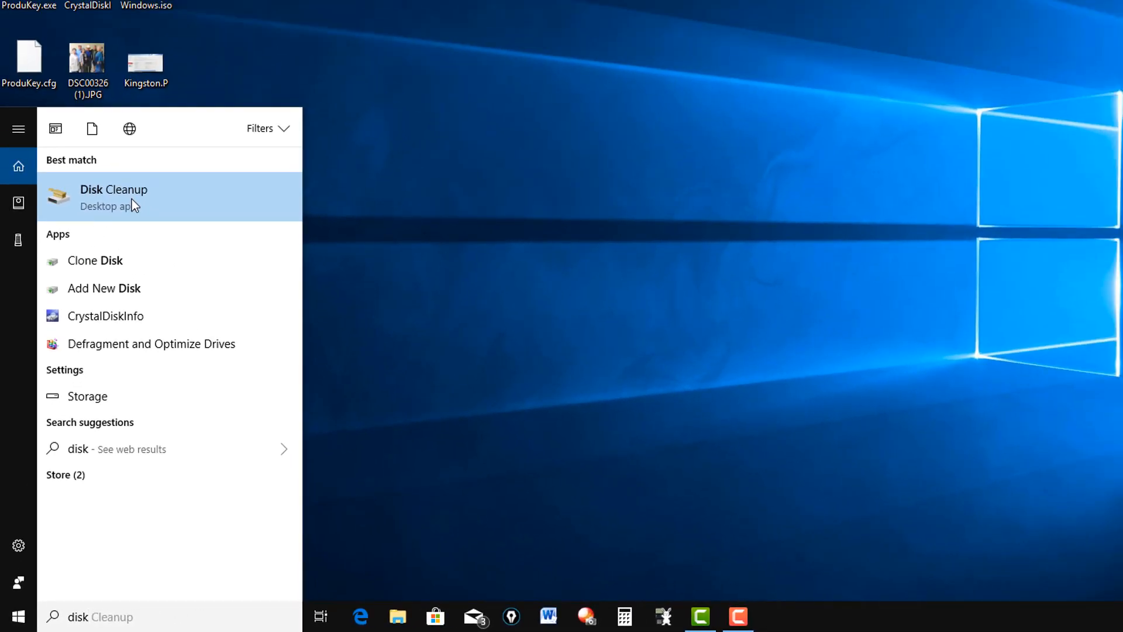
{"action": "left_click", "coordinate": [131, 202]}
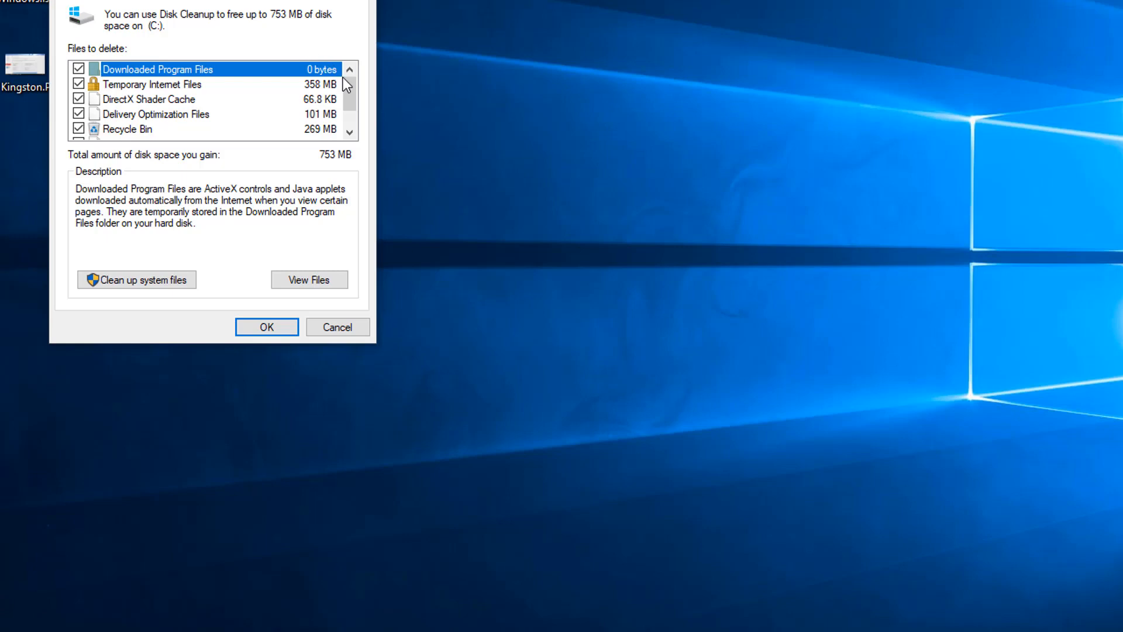
Step: Review the file categories in Disk Cleanup for C: and permanently delete all the checked ones
{"action": "mouse_move", "coordinate": [346, 87]}
{"action": "left_mouse_down"}
{"action": "mouse_move", "coordinate": [348, 124]}
{"action": "mouse_move", "coordinate": [347, 88]}
{"action": "left_mouse_up"}
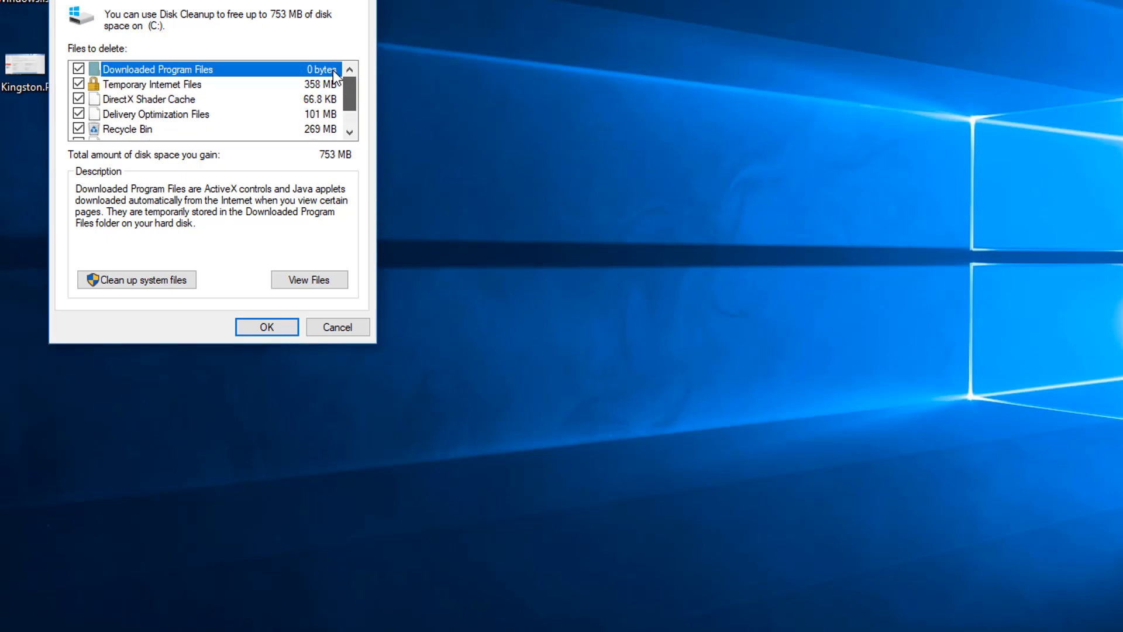
{"action": "scroll", "coordinate": [332, 108], "scroll_direction": "down", "scroll_amount": 1}
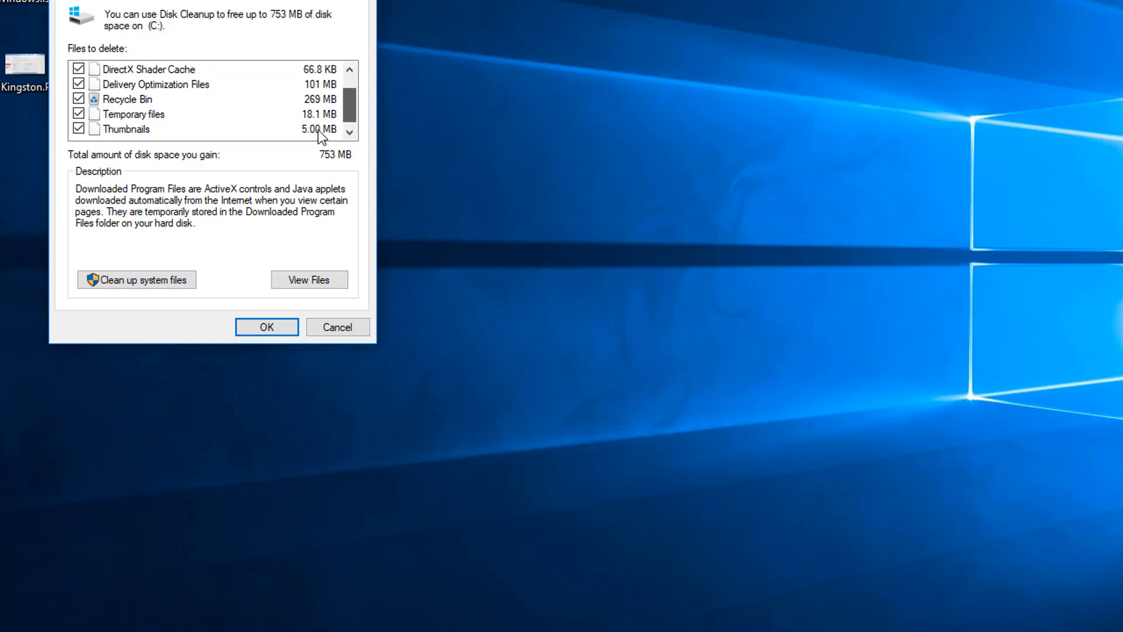
{"action": "left_click_drag", "start_coordinate": [352, 105], "coordinate": [353, 69]}
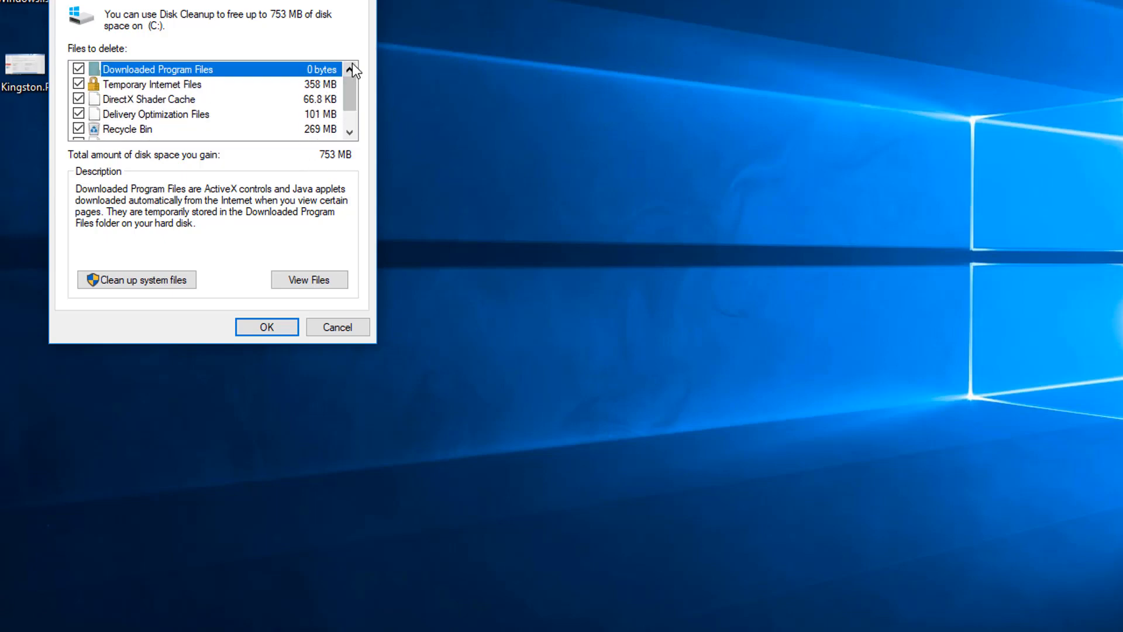
{"action": "left_click", "coordinate": [269, 329]}
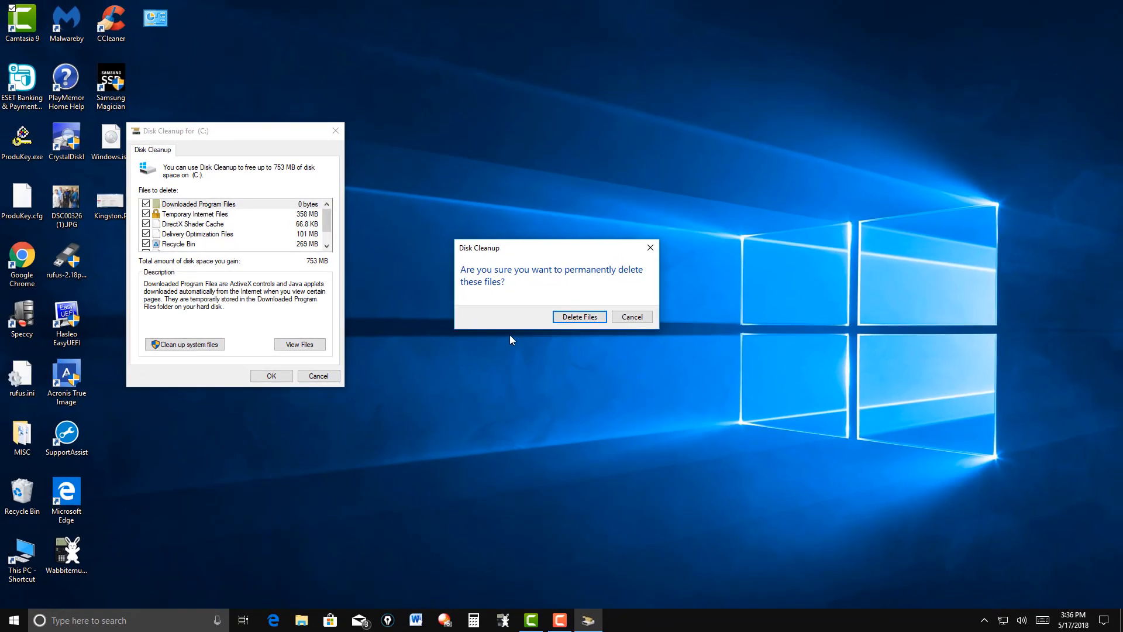
{"action": "left_click", "coordinate": [577, 317]}
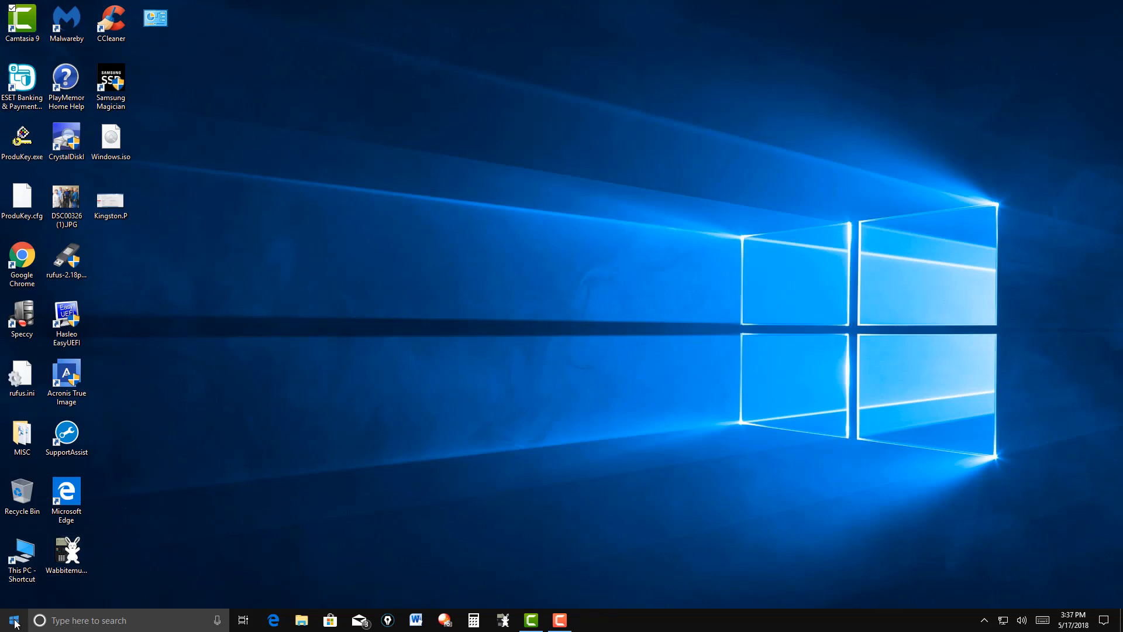
Step: Search Windows for "dis" and launch Disk Cleanup again
{"action": "left_click", "coordinate": [124, 621]}
{"action": "type", "text": "d"}
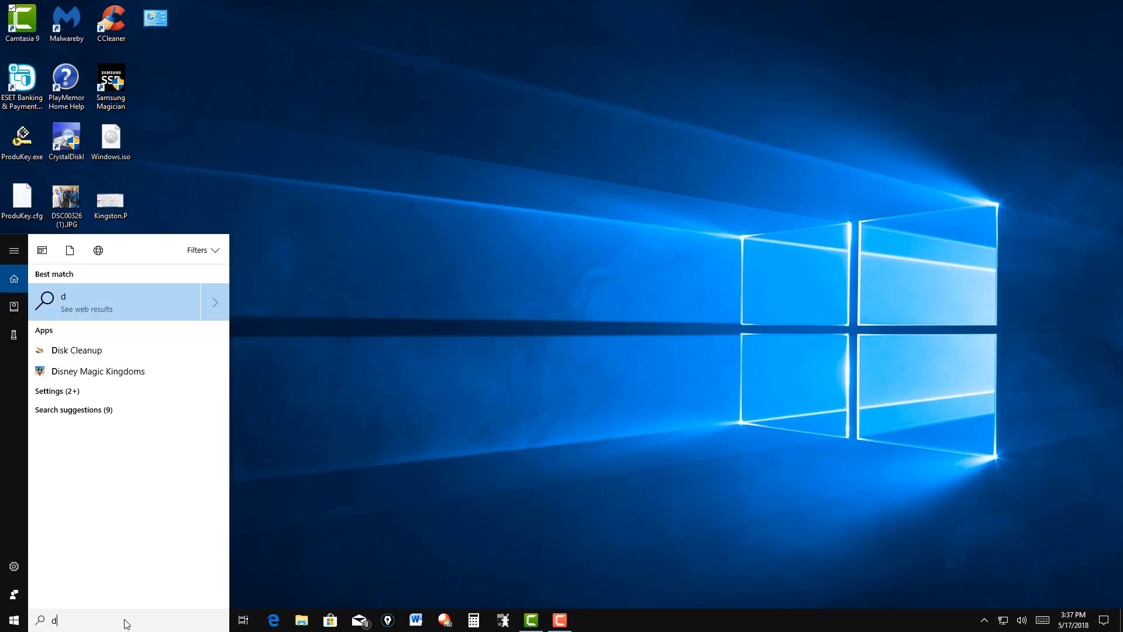
{"action": "type", "text": "is"}
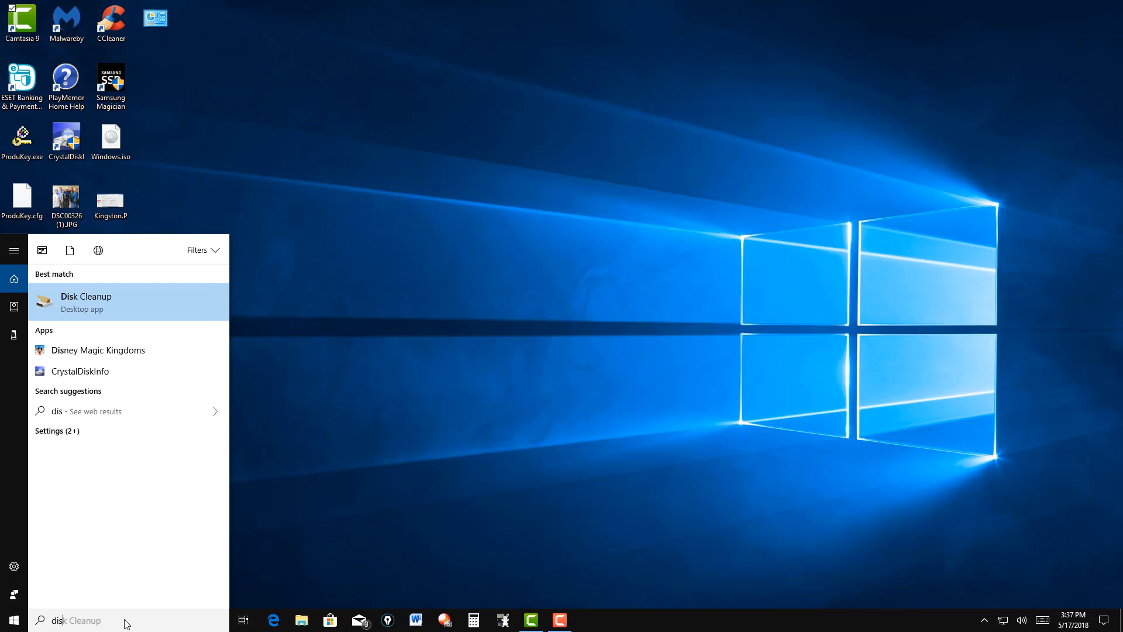
{"action": "left_click", "coordinate": [139, 306]}
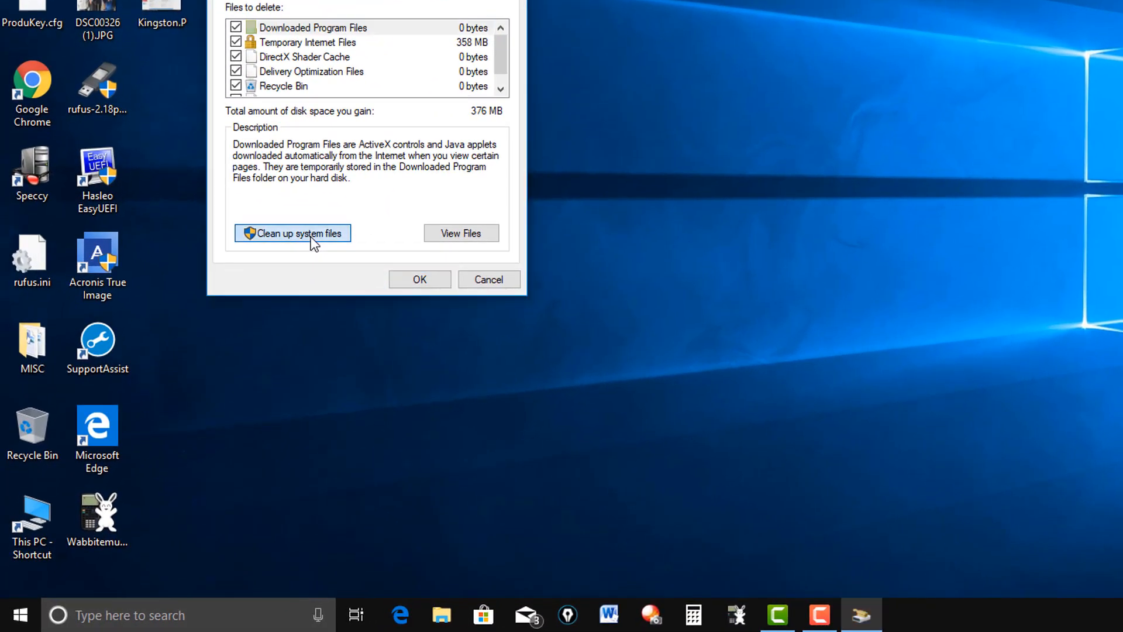
Step: Extend the cleanup of C: to system files and permanently delete all the checked categories
{"action": "left_click", "coordinate": [212, 361]}
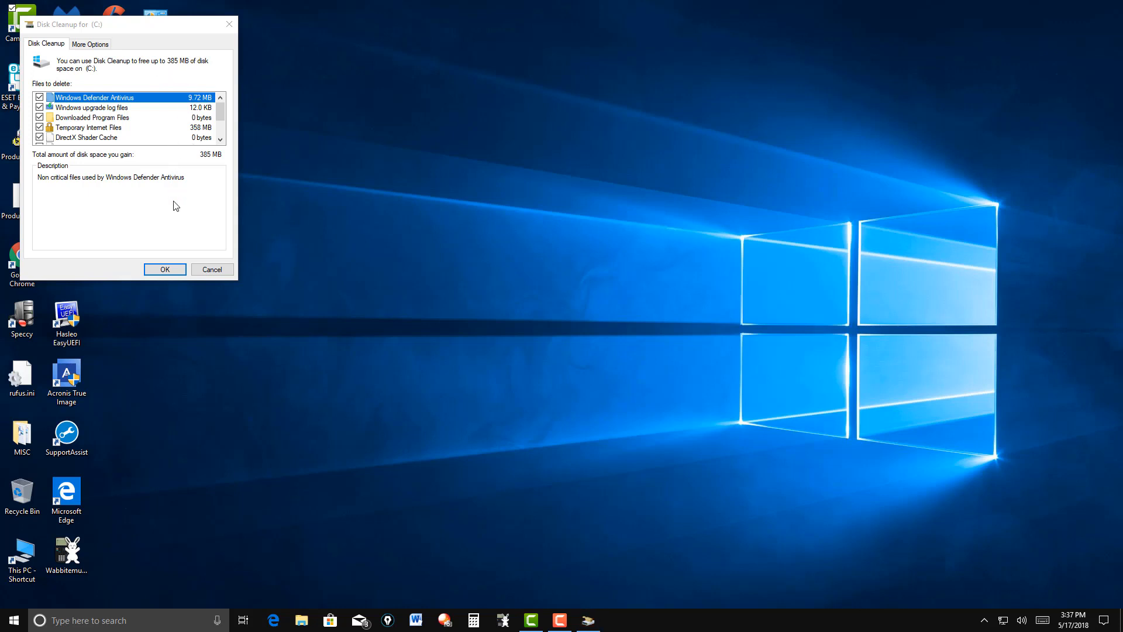
{"action": "left_click", "coordinate": [172, 269]}
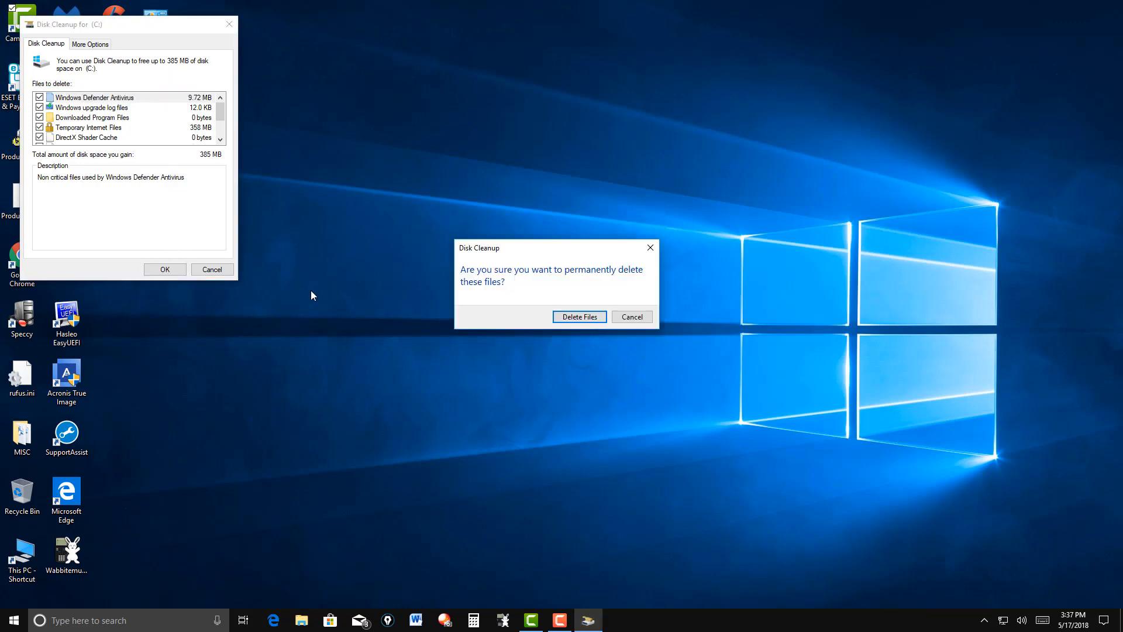
{"action": "left_click", "coordinate": [587, 322]}
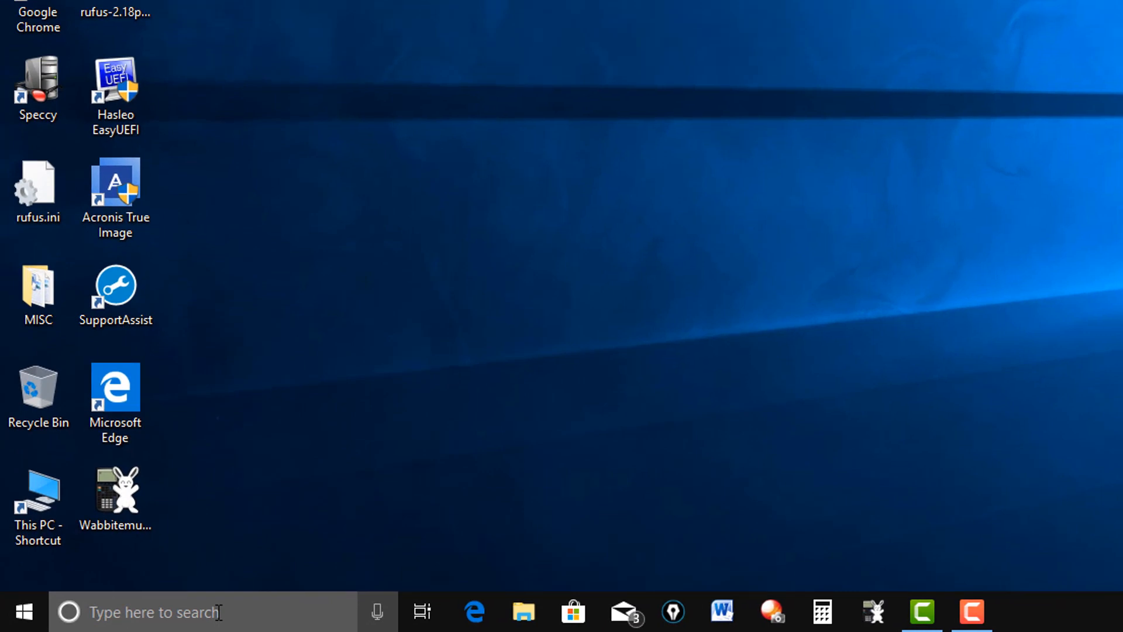
Step: Find and open the Defragment and Optimize Drives app through Windows search
{"action": "left_click", "coordinate": [218, 612]}
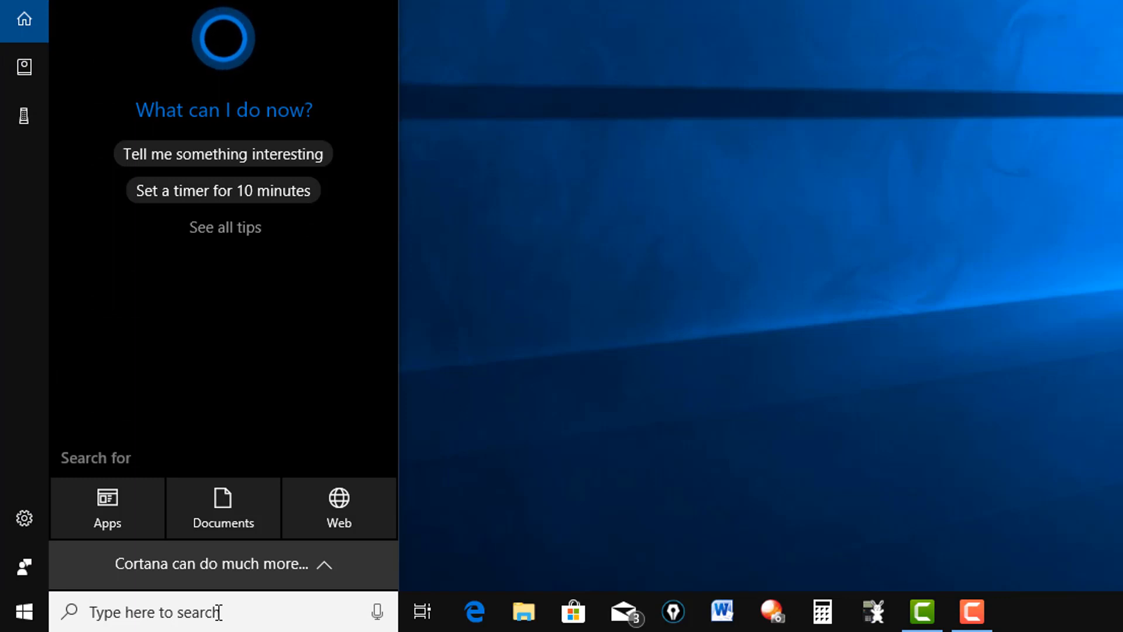
{"action": "type", "text": "degr"}
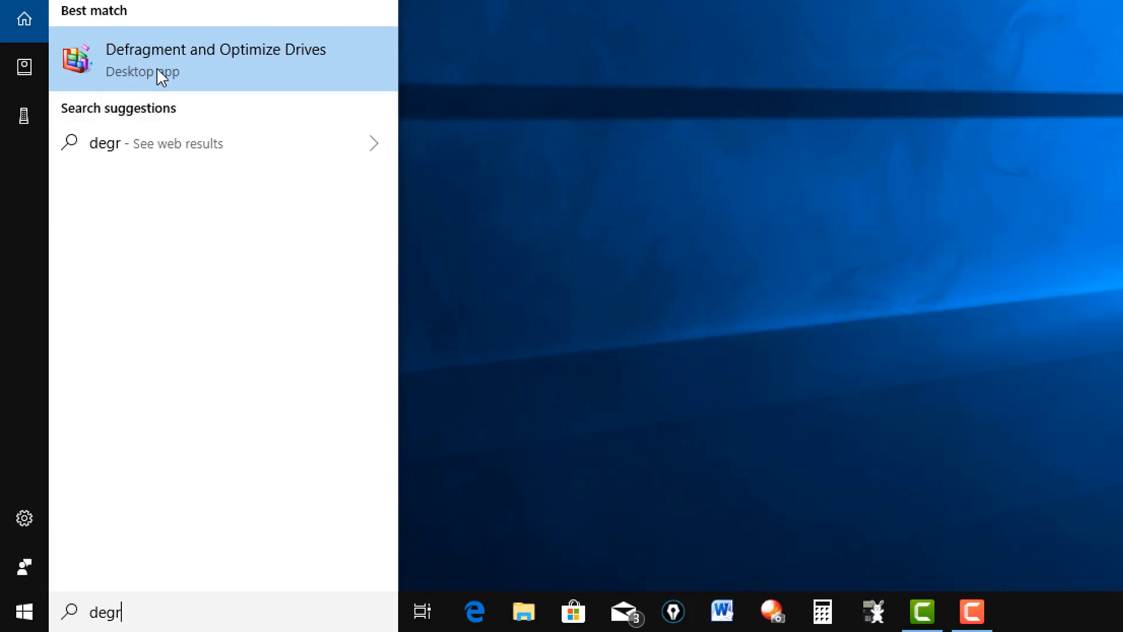
{"action": "left_click", "coordinate": [264, 65]}
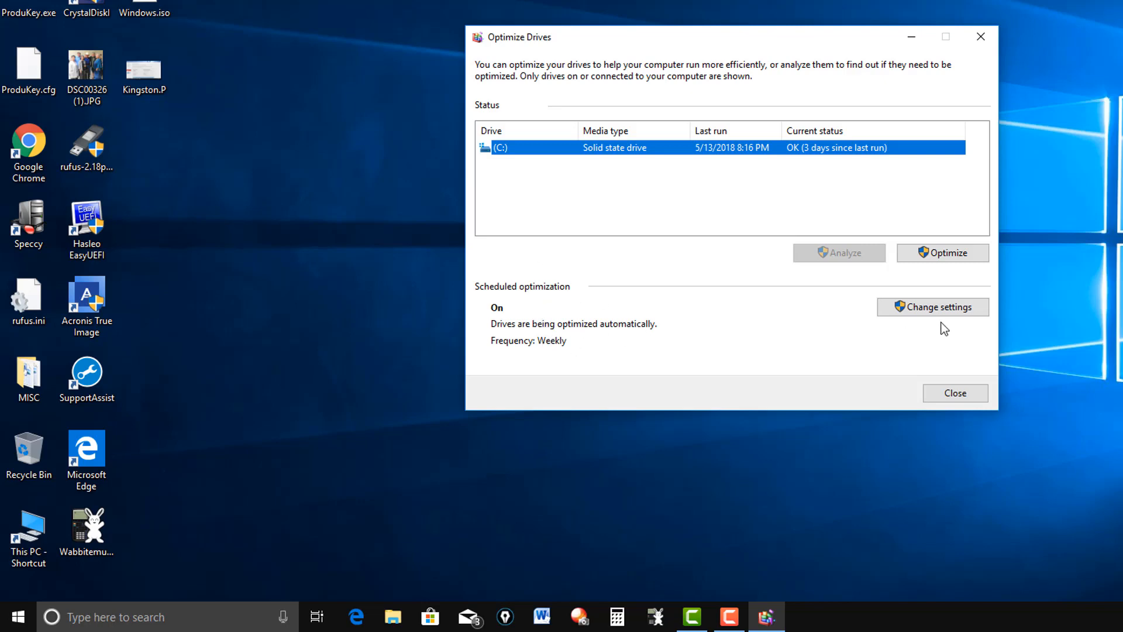
Step: Check the frequency choices in the drive optimization schedule, pick Weekly, and close both Optimize Drives windows without saving
{"action": "left_click", "coordinate": [942, 308]}
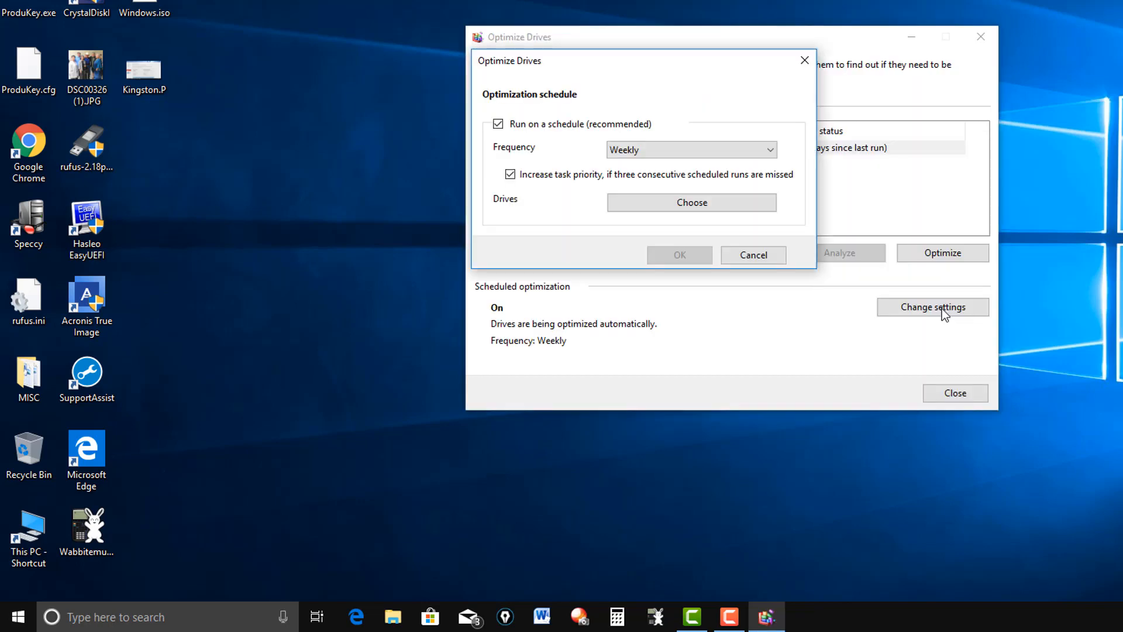
{"action": "left_click", "coordinate": [770, 154]}
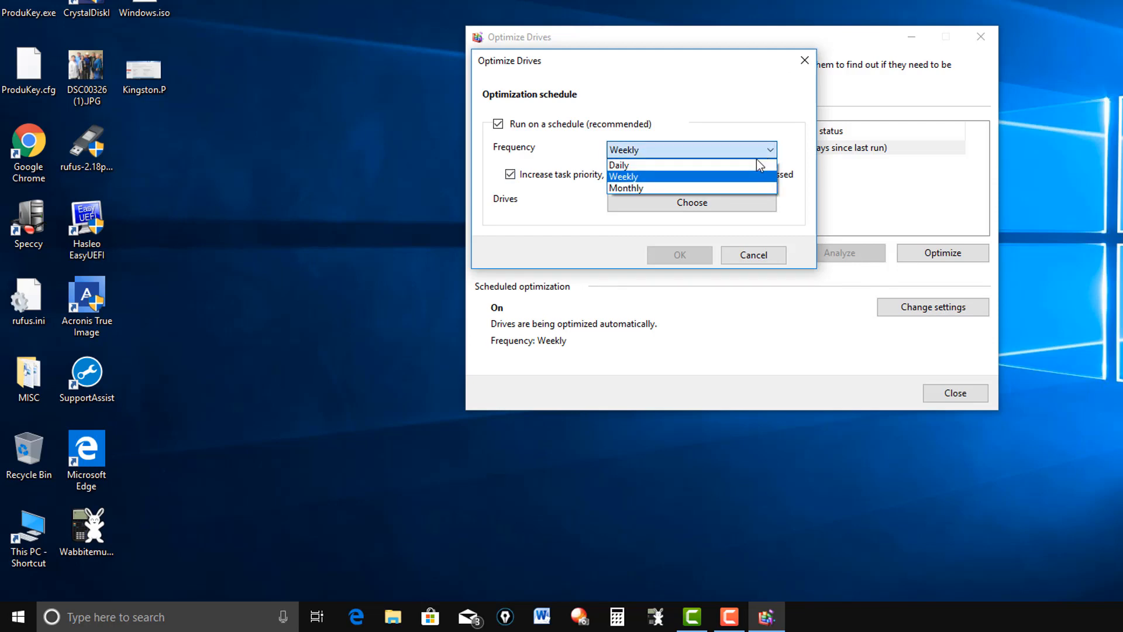
{"action": "left_click", "coordinate": [710, 182]}
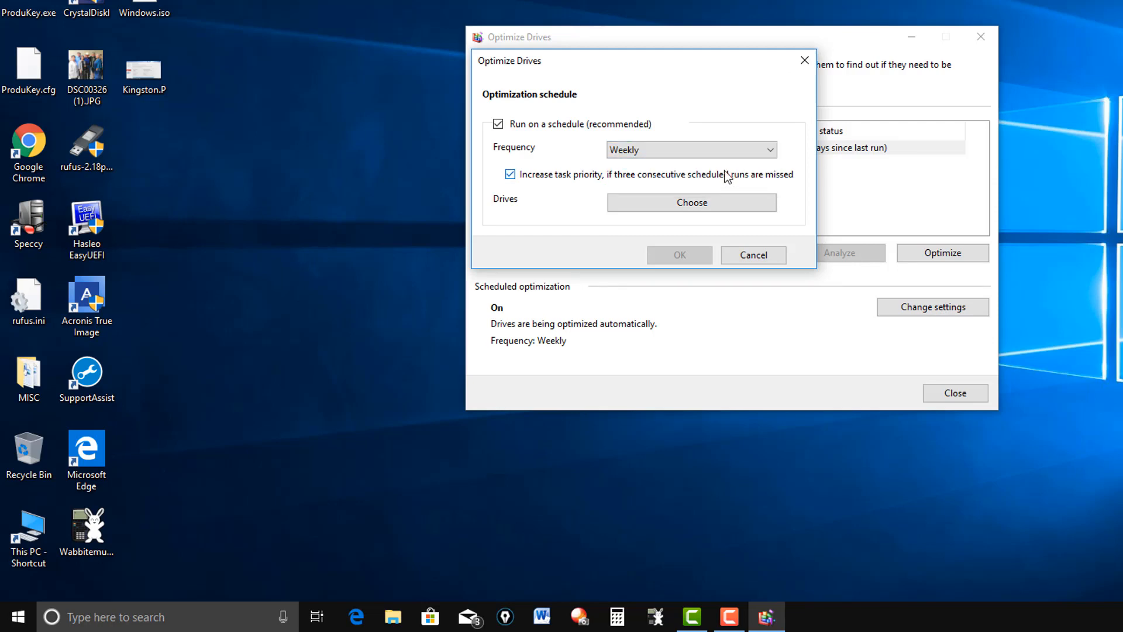
{"action": "left_click", "coordinate": [805, 60]}
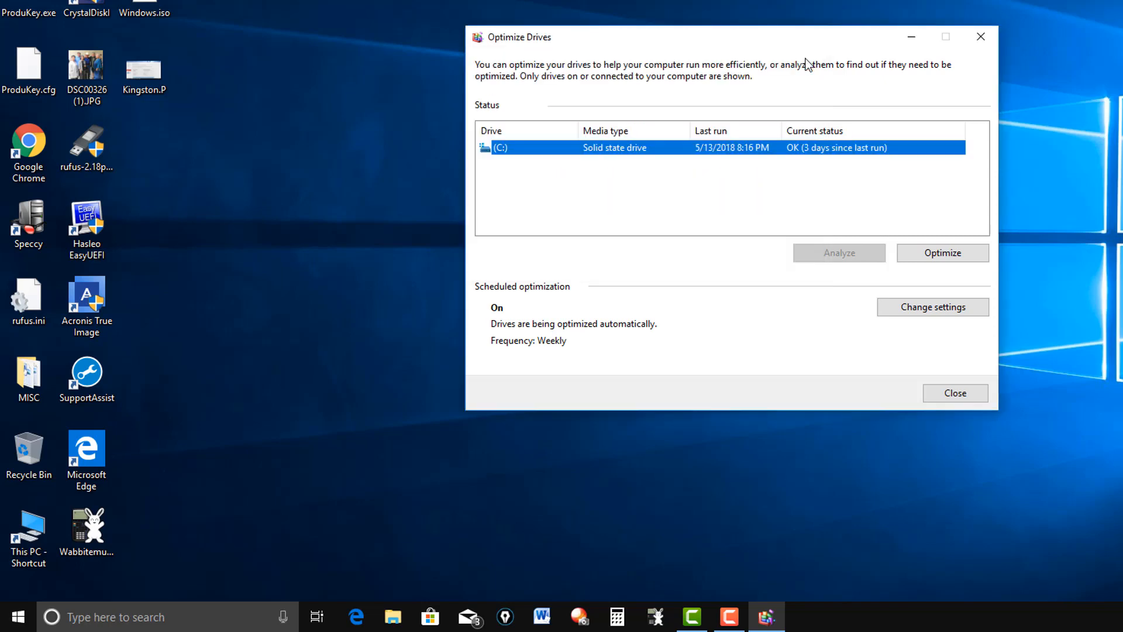
{"action": "left_click", "coordinate": [978, 37]}
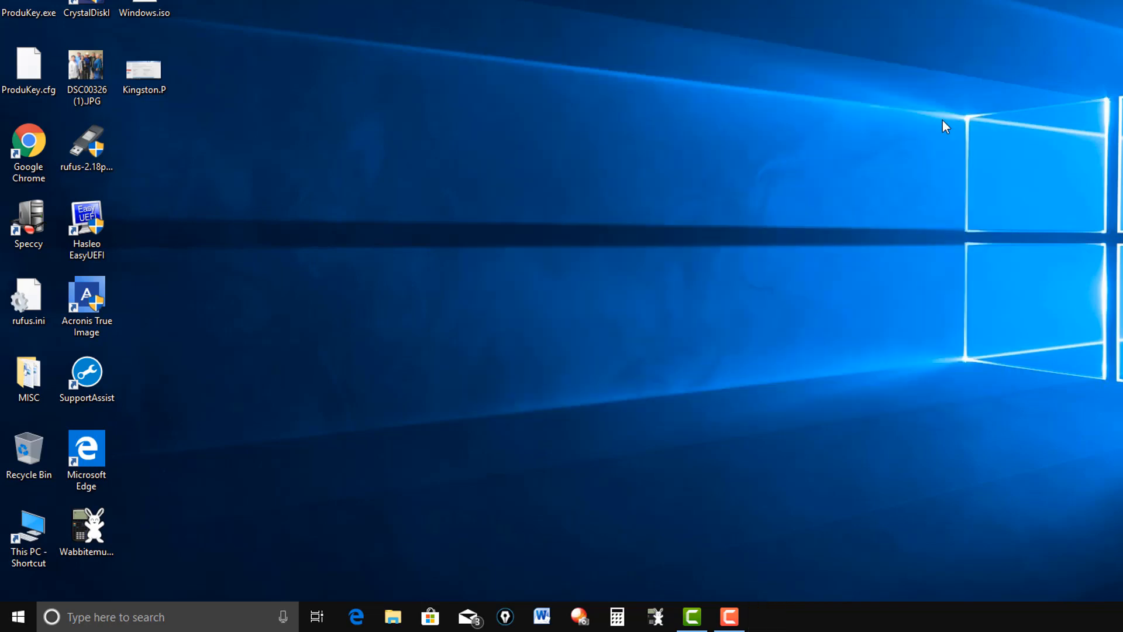
Step: Open the user's Temp folder by running %temp% from the Run dialog
{"action": "right_click", "coordinate": [18, 621]}
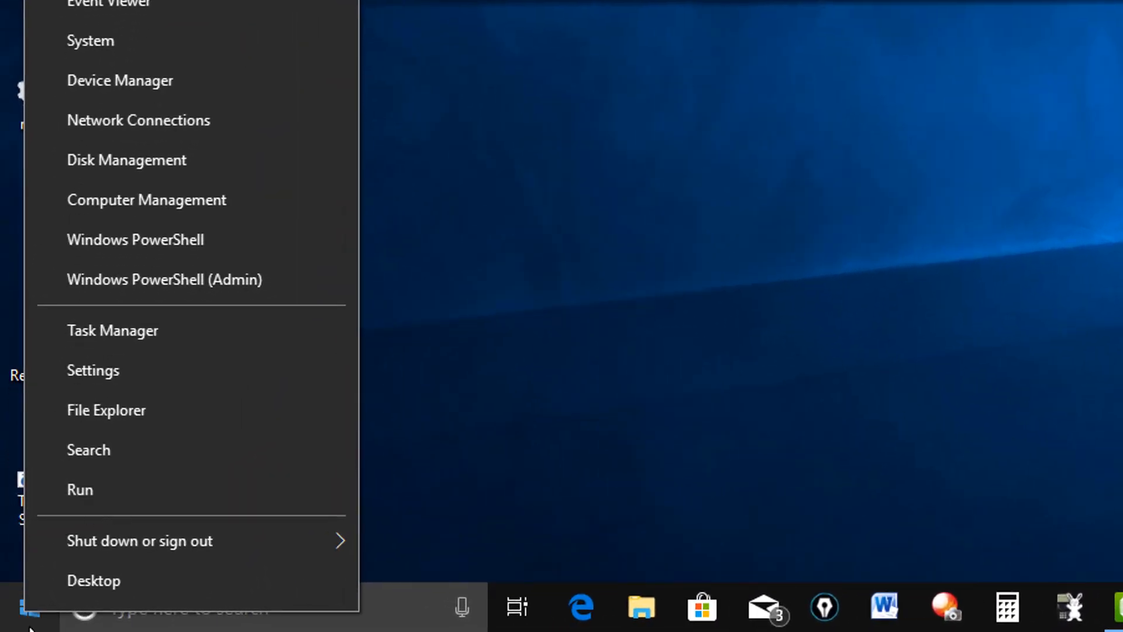
{"action": "left_click", "coordinate": [95, 492]}
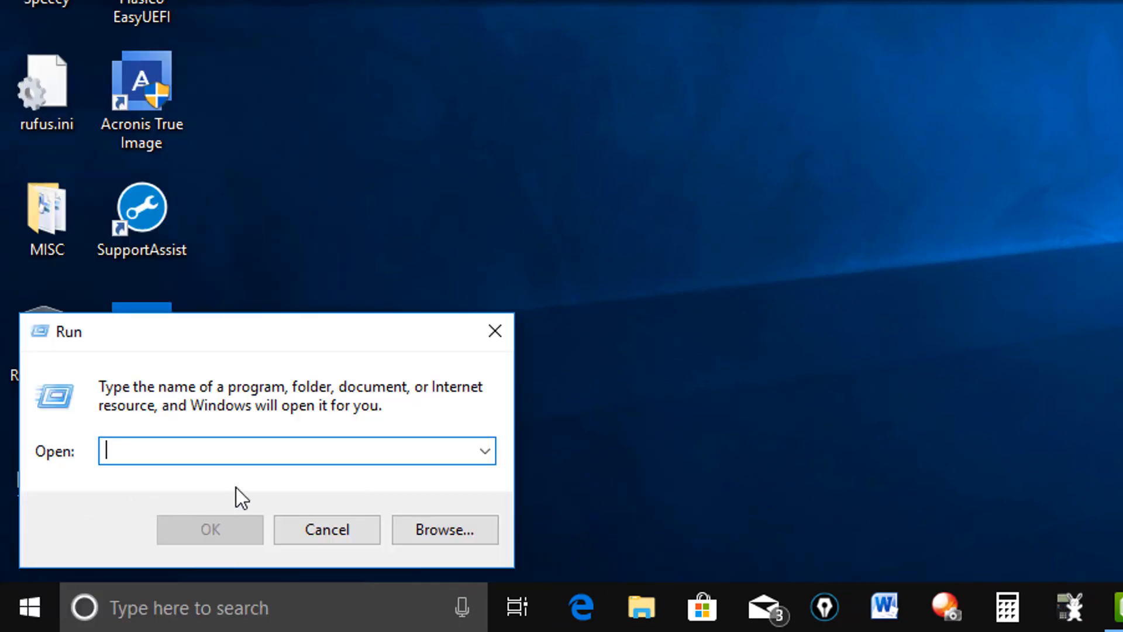
{"action": "type", "text": "%"}
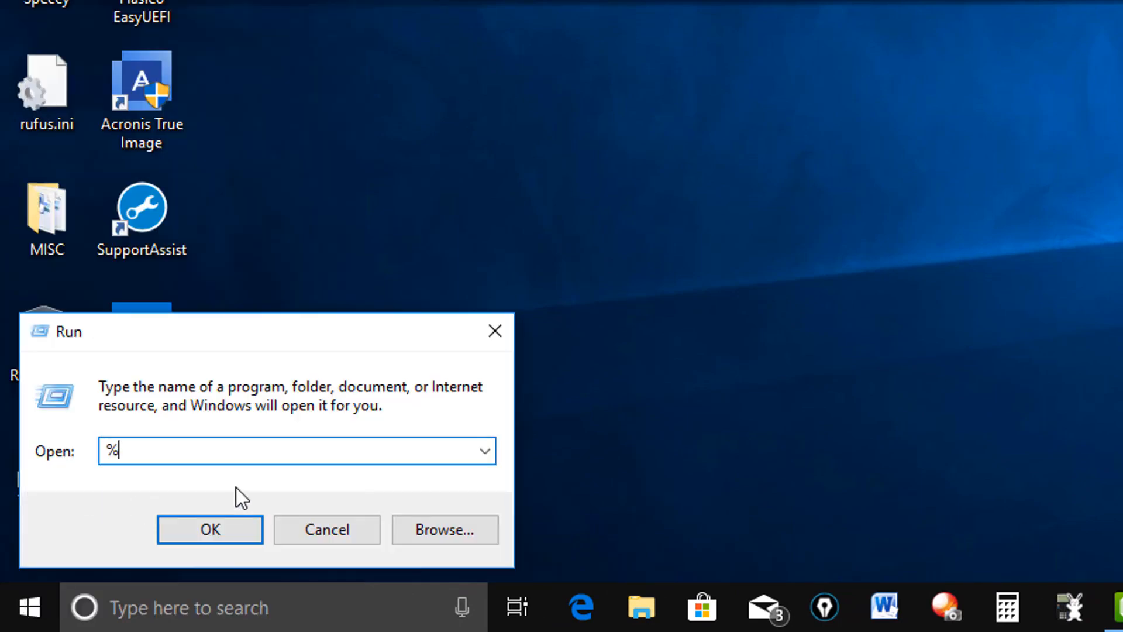
{"action": "type", "text": "temp%"}
{"action": "left_click", "coordinate": [233, 528]}
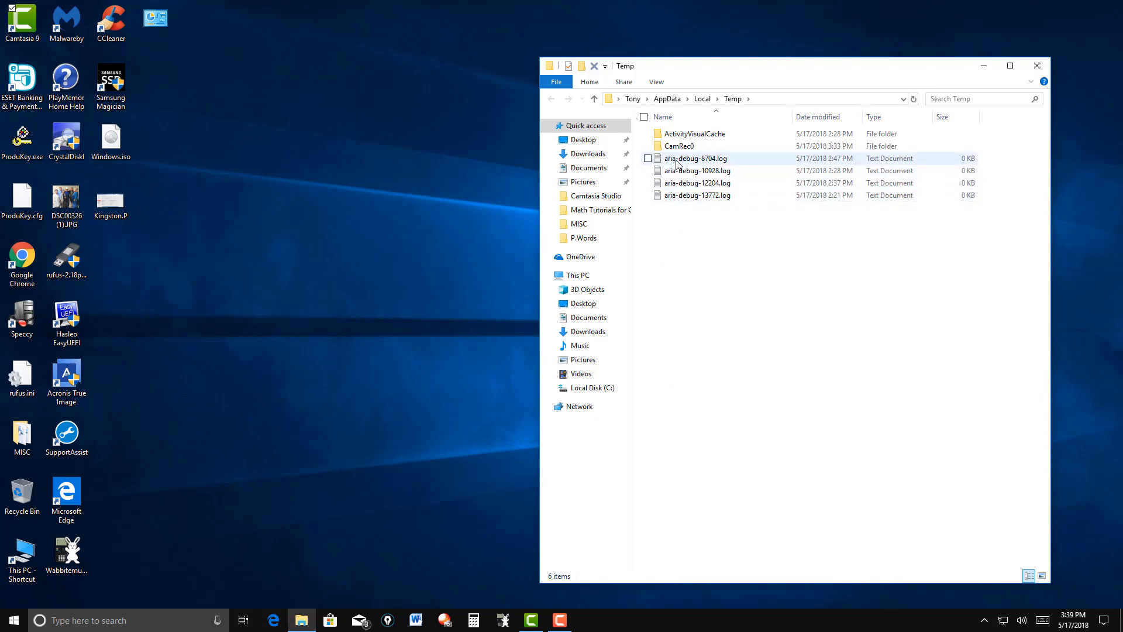
Step: Delete all files and folders in the Temp folder, skip the in-use CamRec0 folder, and close the window
{"action": "right_click", "coordinate": [672, 275]}
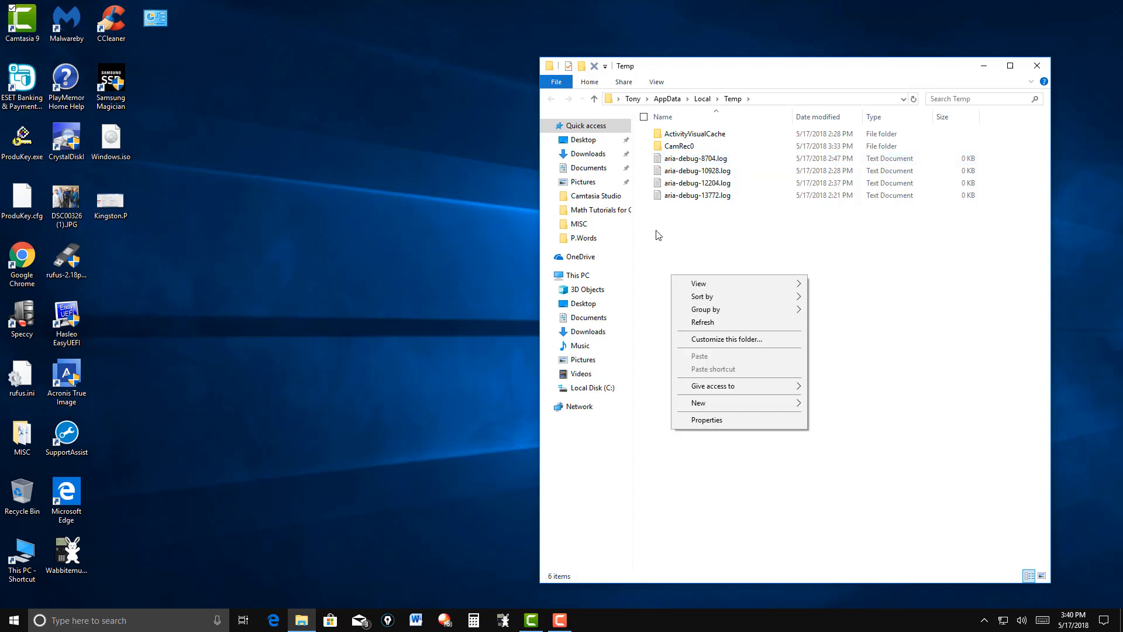
{"action": "left_click", "coordinate": [989, 310]}
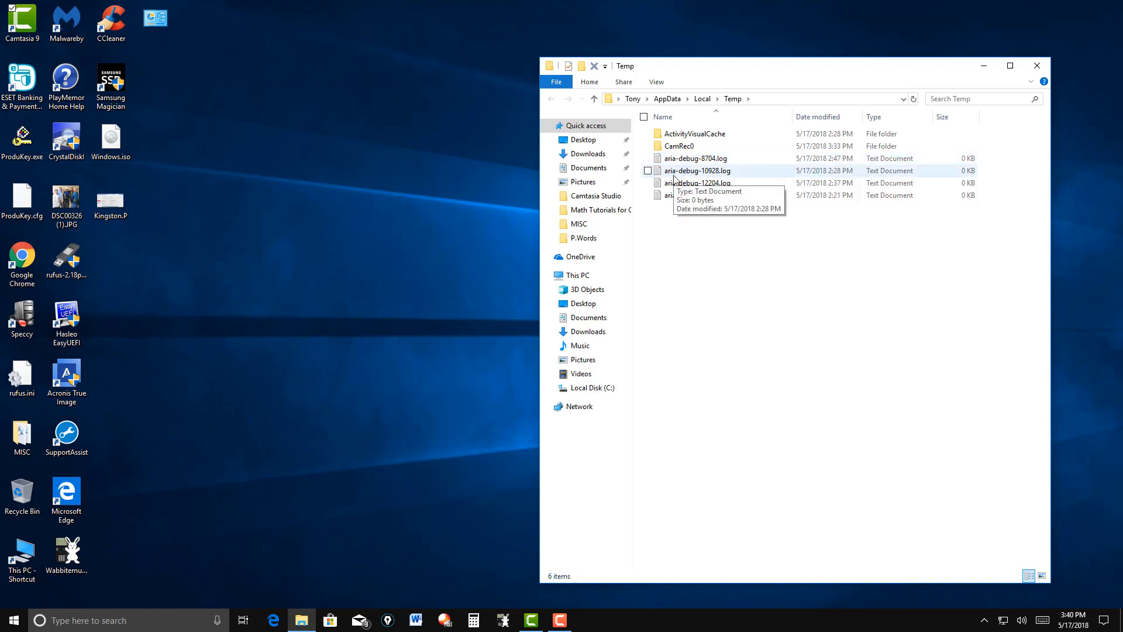
{"action": "key", "text": "ctrl+a"}
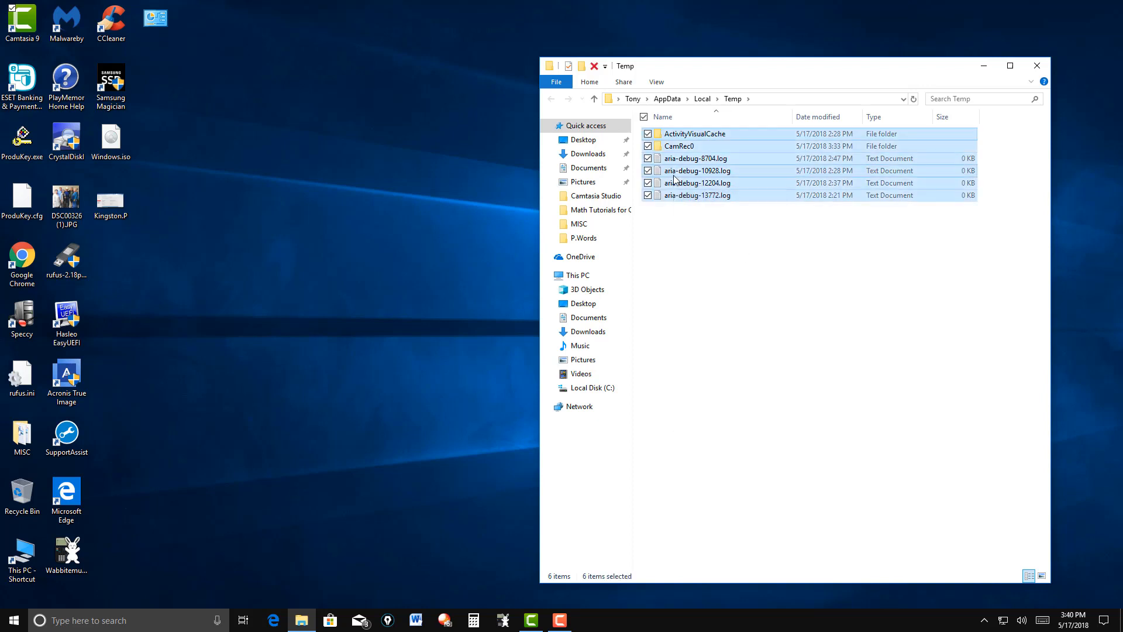
{"action": "right_click", "coordinate": [708, 147]}
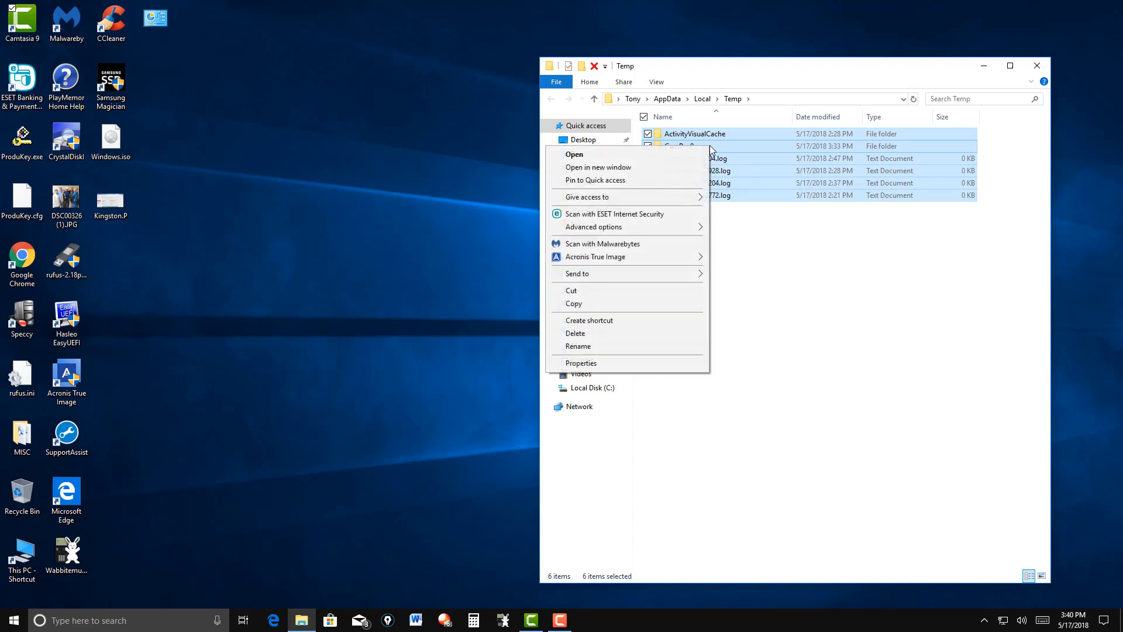
{"action": "left_click", "coordinate": [595, 337]}
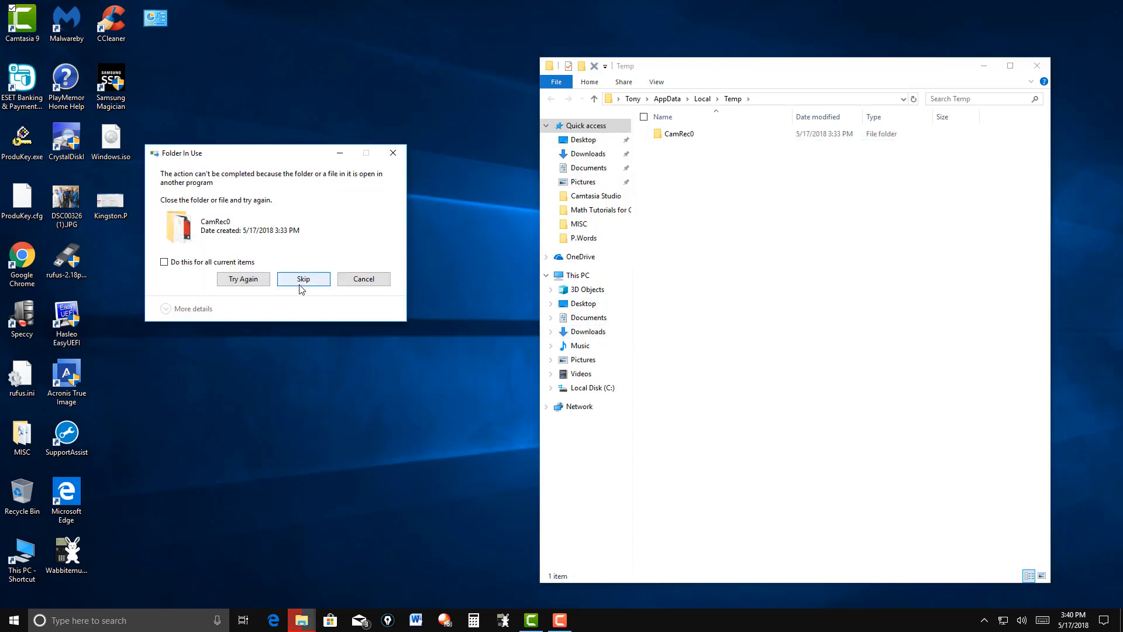
{"action": "left_click", "coordinate": [301, 287]}
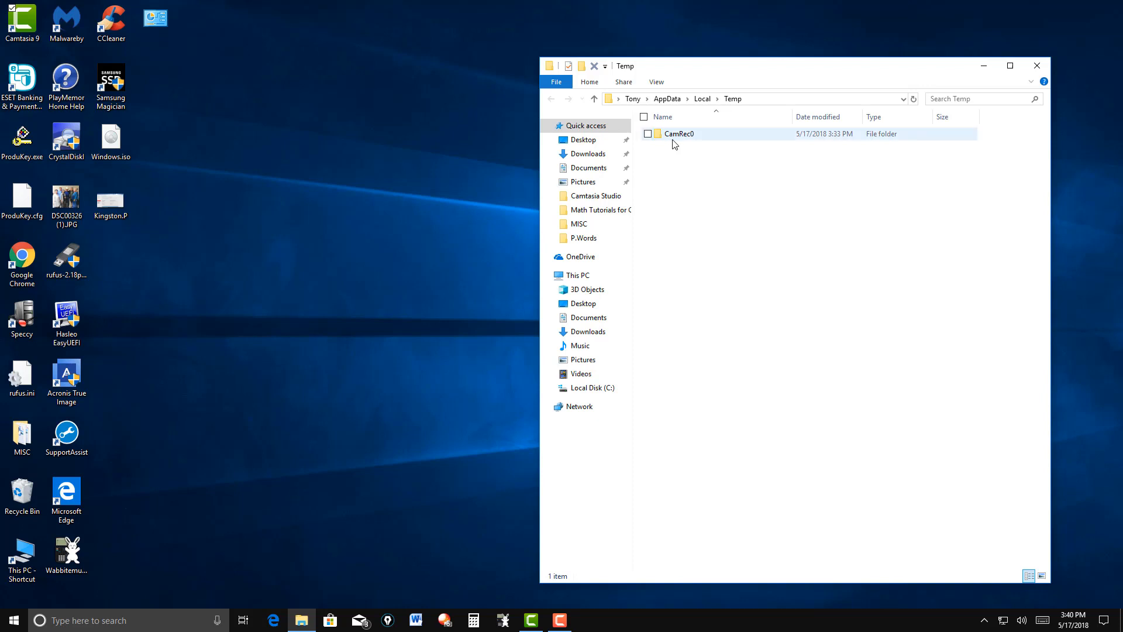
{"action": "left_click", "coordinate": [1034, 70]}
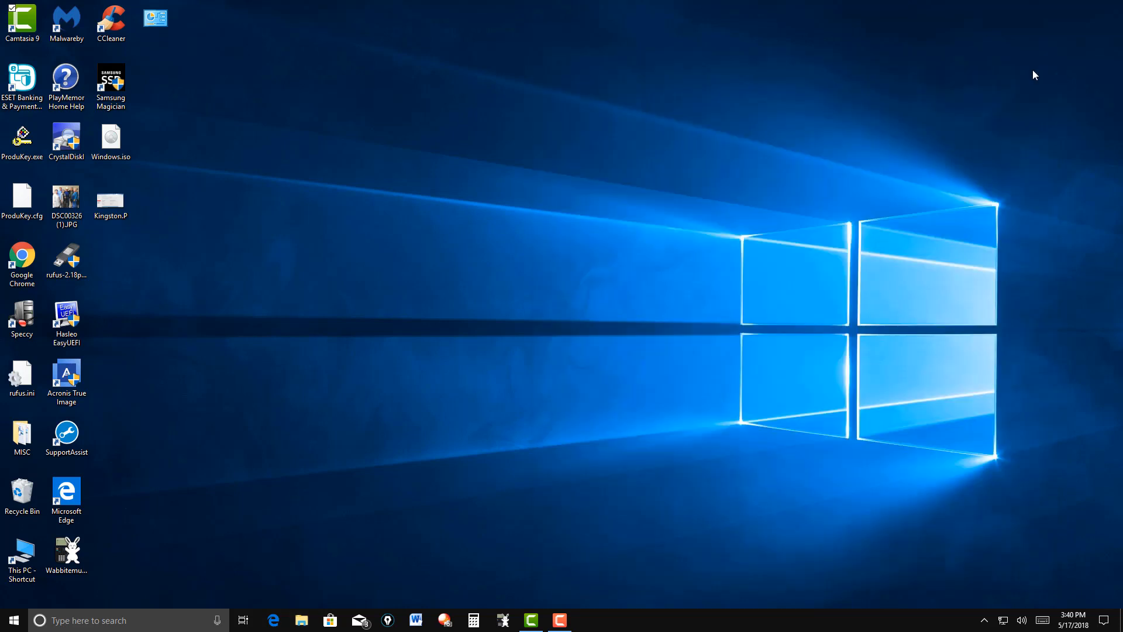
Step: Open the Windows Temp folder by running temp from the Run dialog
{"action": "left_click", "coordinate": [151, 621]}
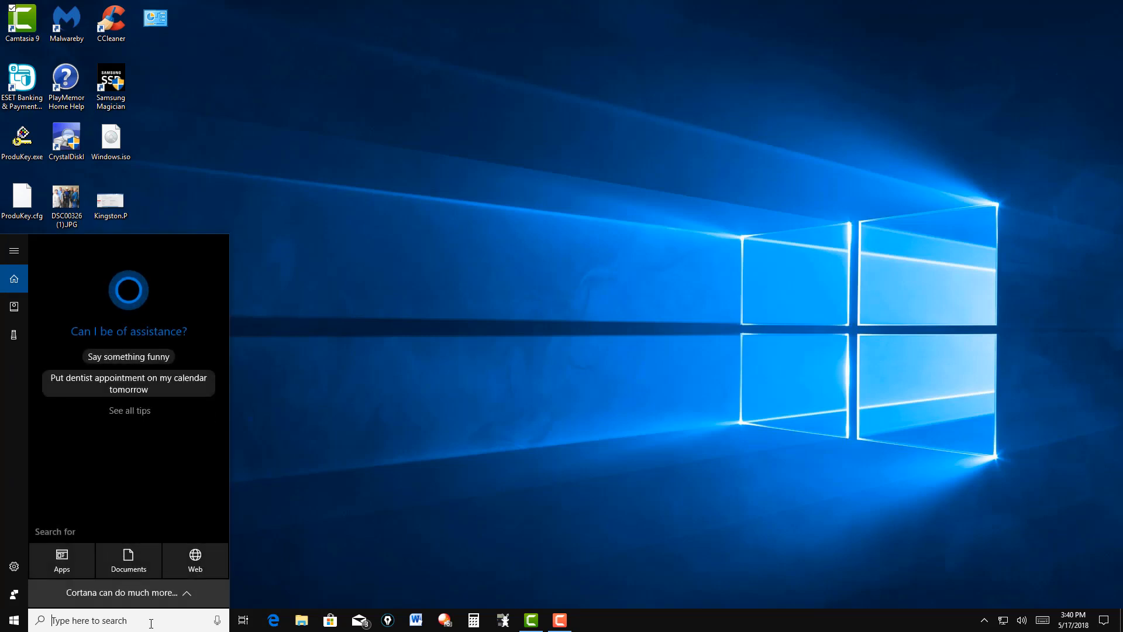
{"action": "right_click", "coordinate": [14, 621]}
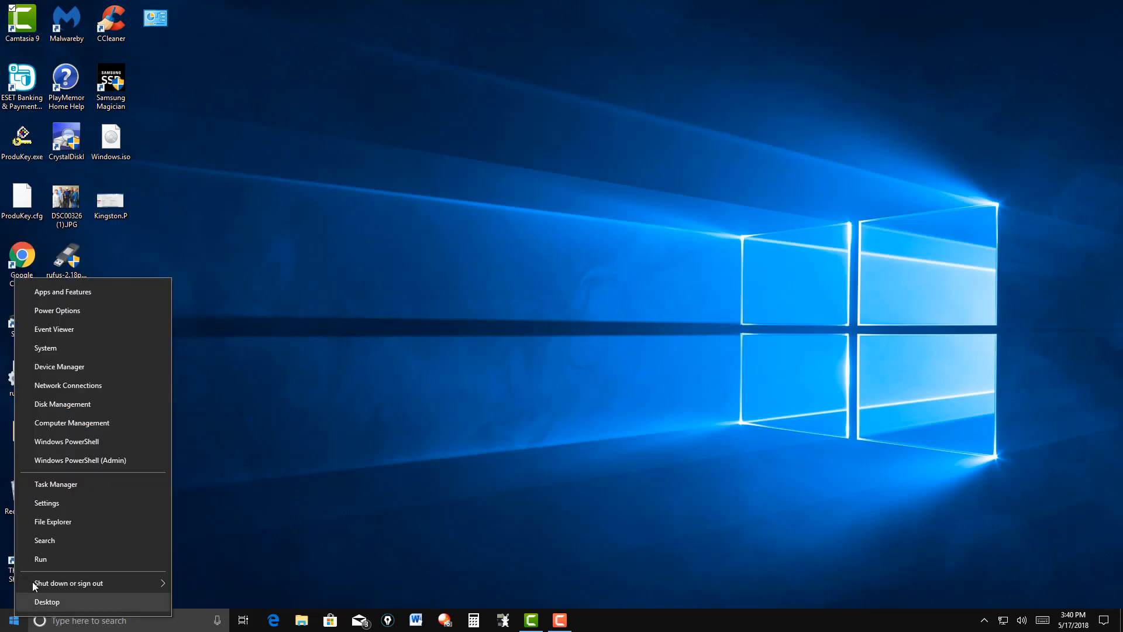
{"action": "left_click", "coordinate": [41, 559]}
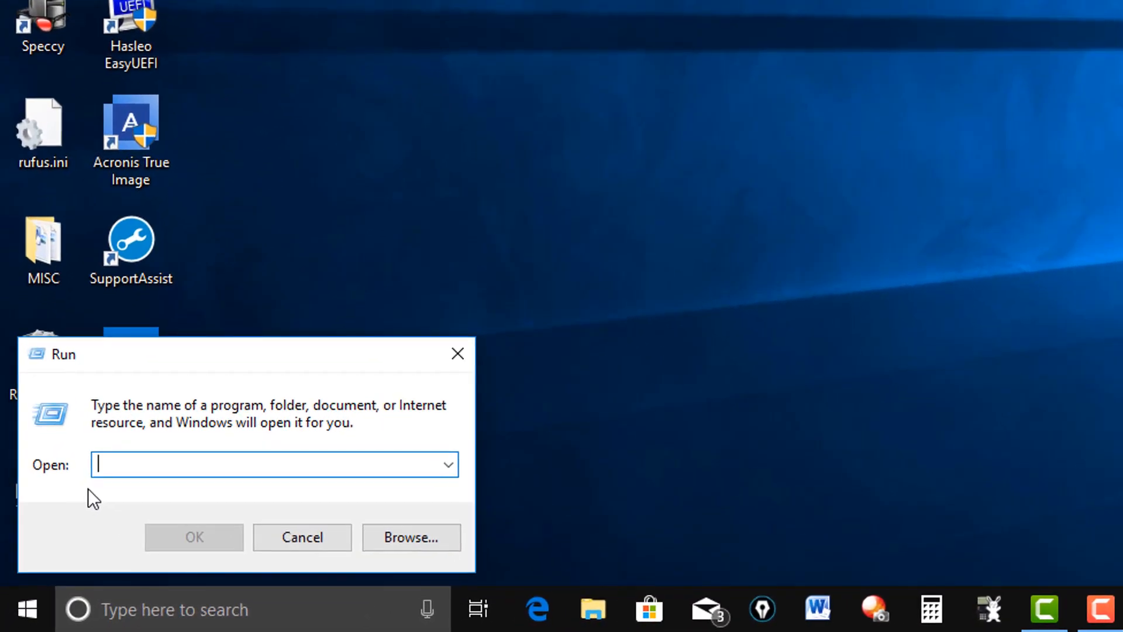
{"action": "type", "text": "temp"}
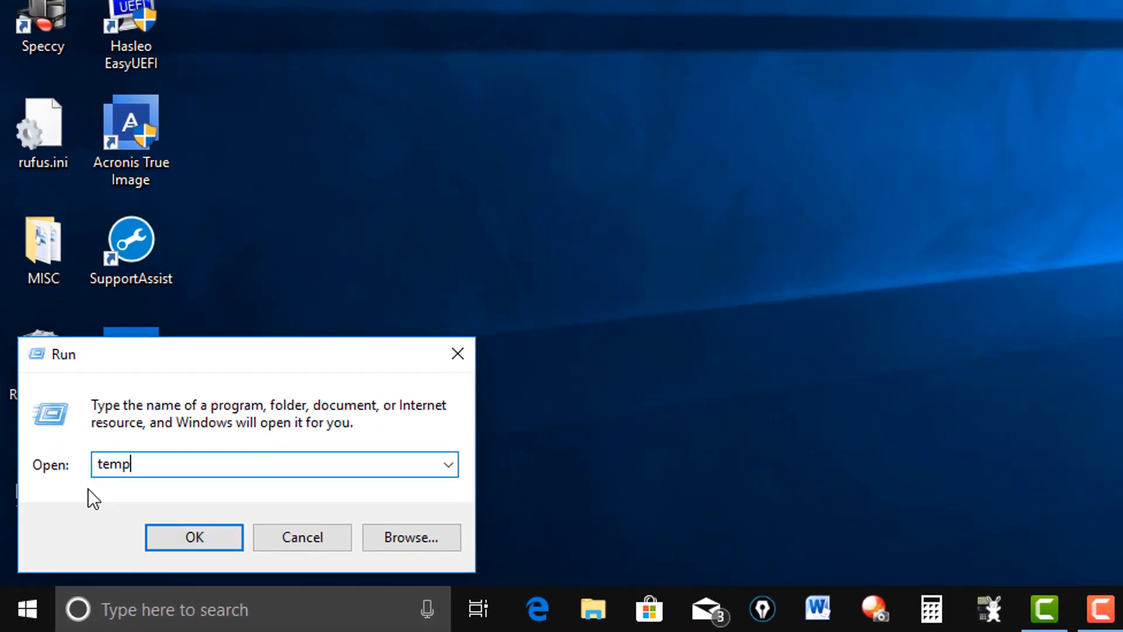
{"action": "left_click", "coordinate": [215, 544]}
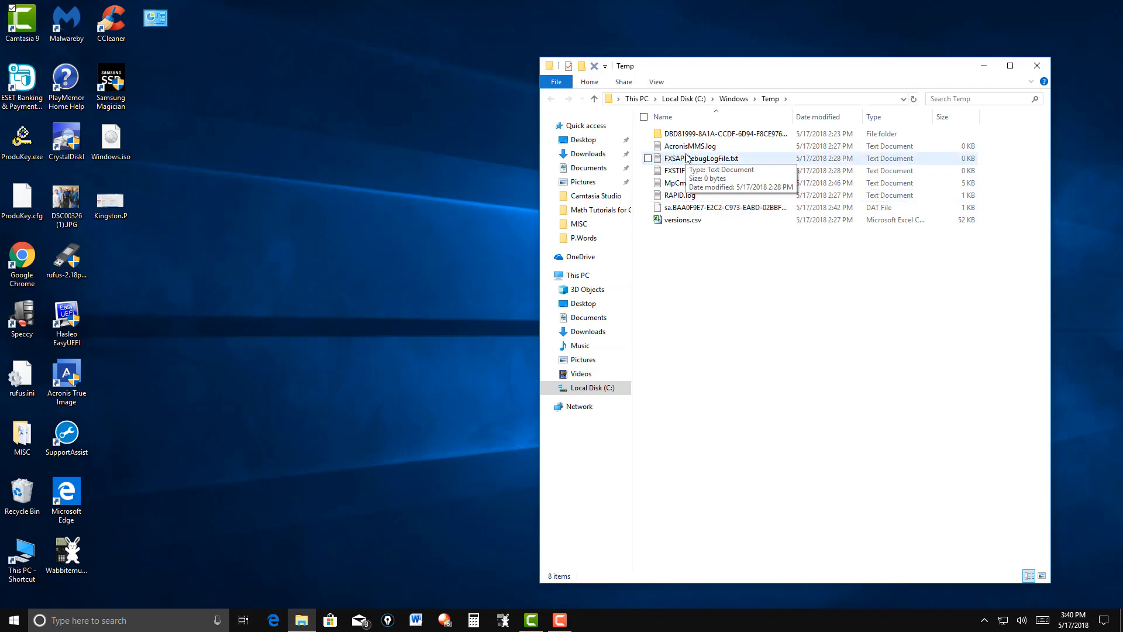
Step: Delete all files and folders in the Windows Temp folder and close the window
{"action": "key", "text": "ctrl+a"}
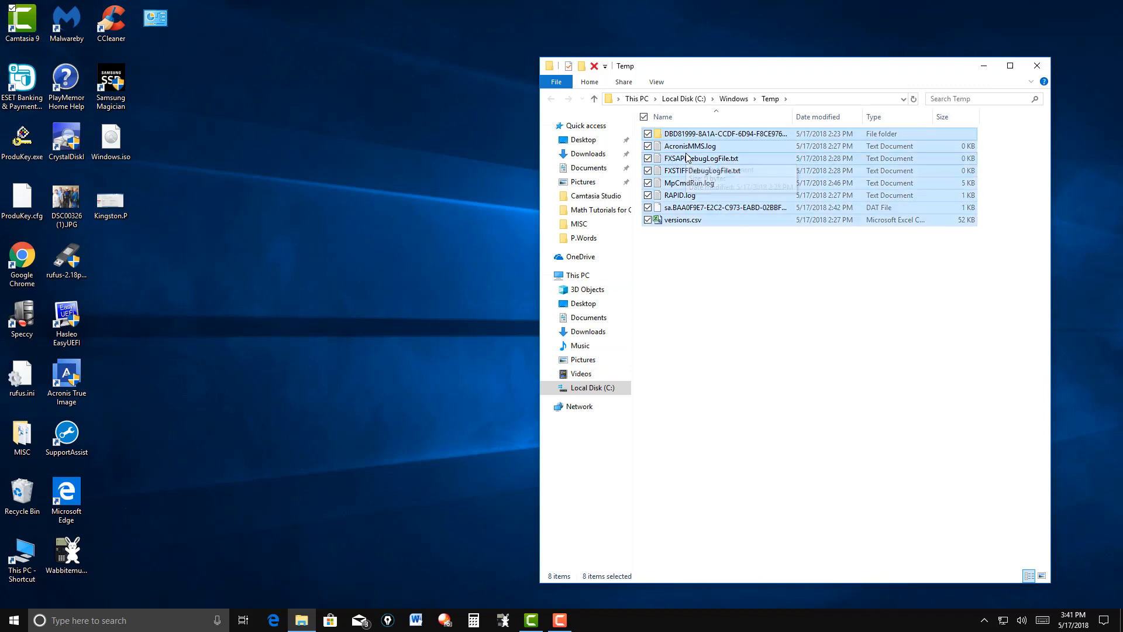
{"action": "right_click", "coordinate": [702, 161]}
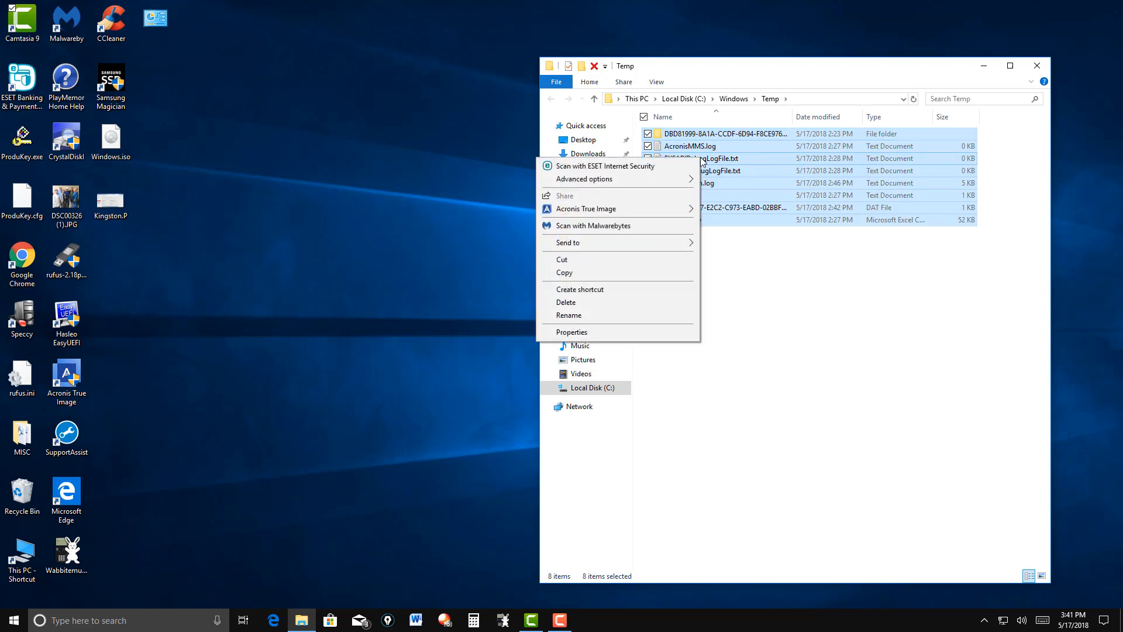
{"action": "left_click", "coordinate": [591, 302]}
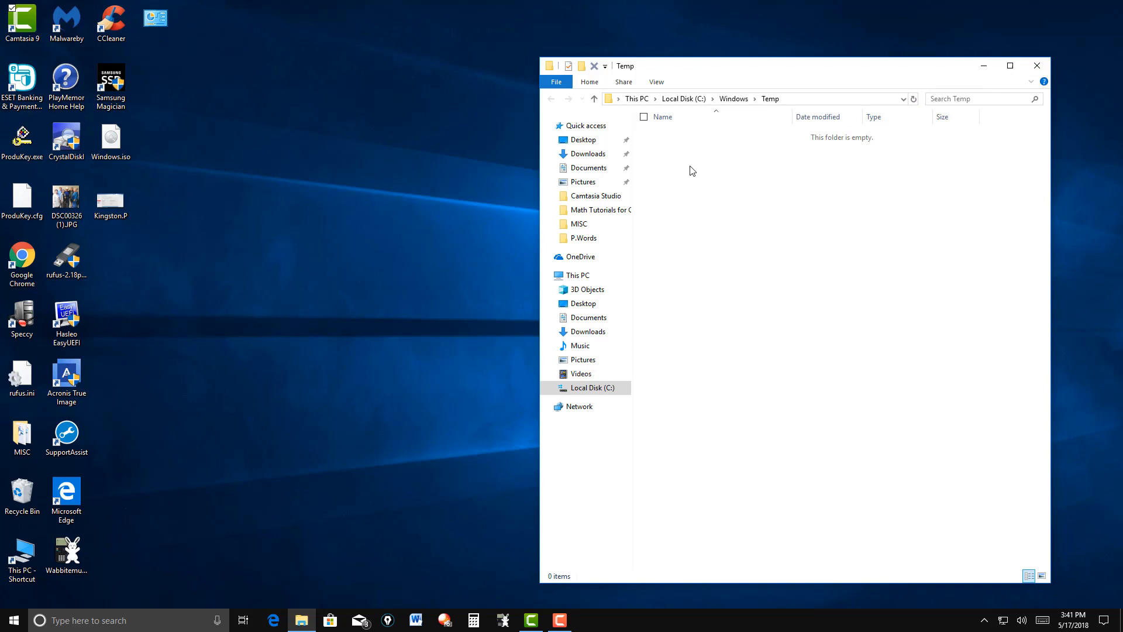
{"action": "left_click", "coordinate": [1044, 70]}
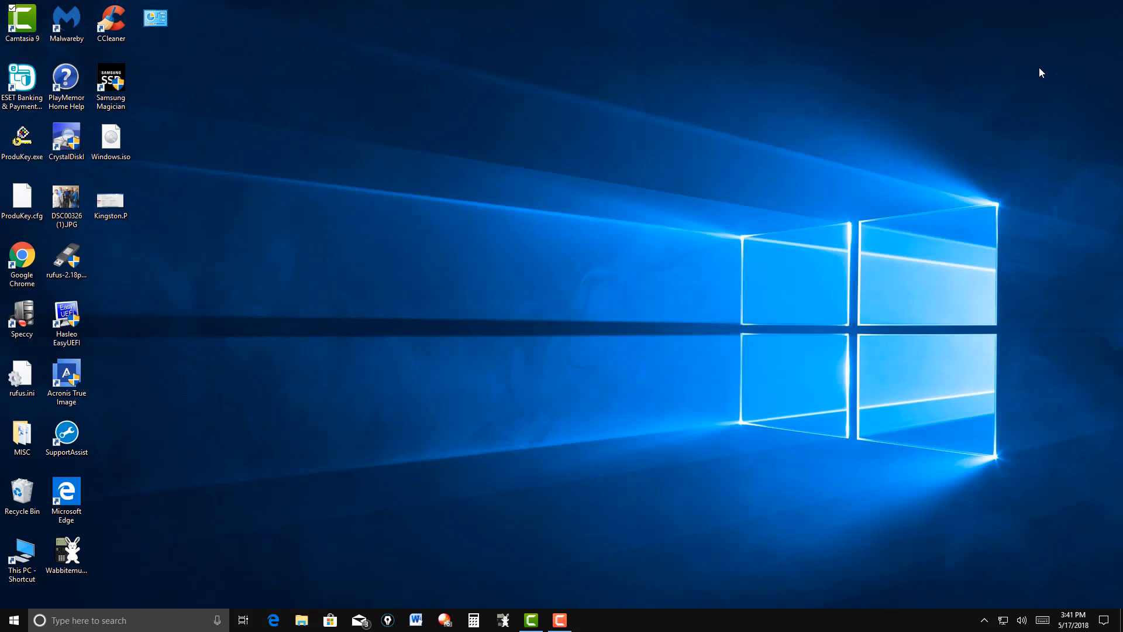
Step: Run prefetch from the Run dialog to check the Prefetch folder for leftover files, and close the window
{"action": "right_click", "coordinate": [18, 626]}
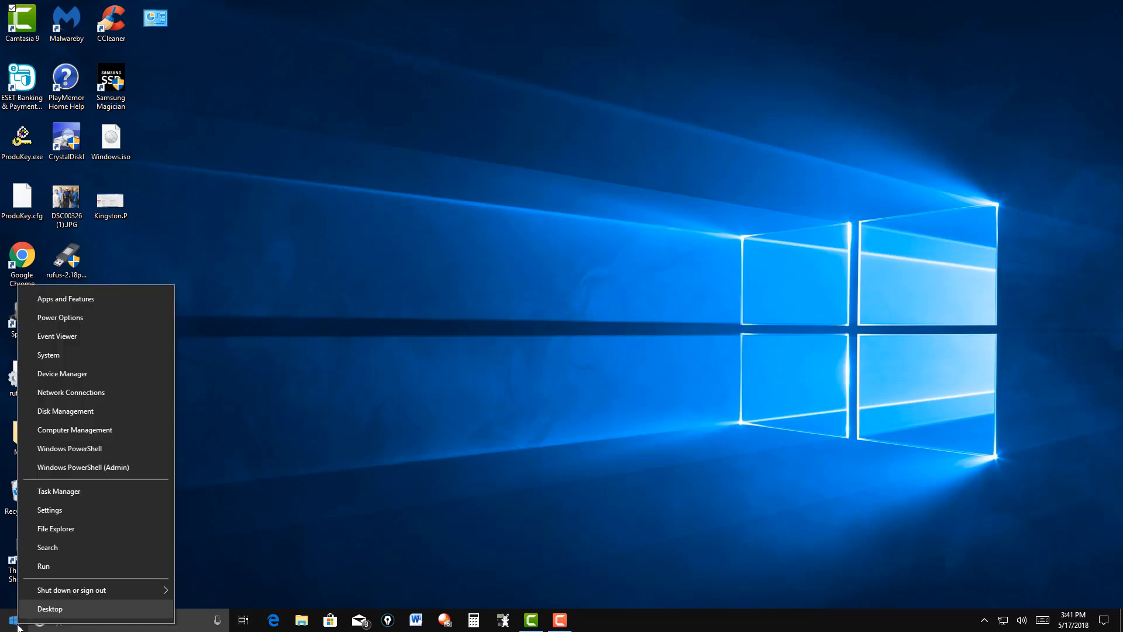
{"action": "left_click", "coordinate": [71, 565]}
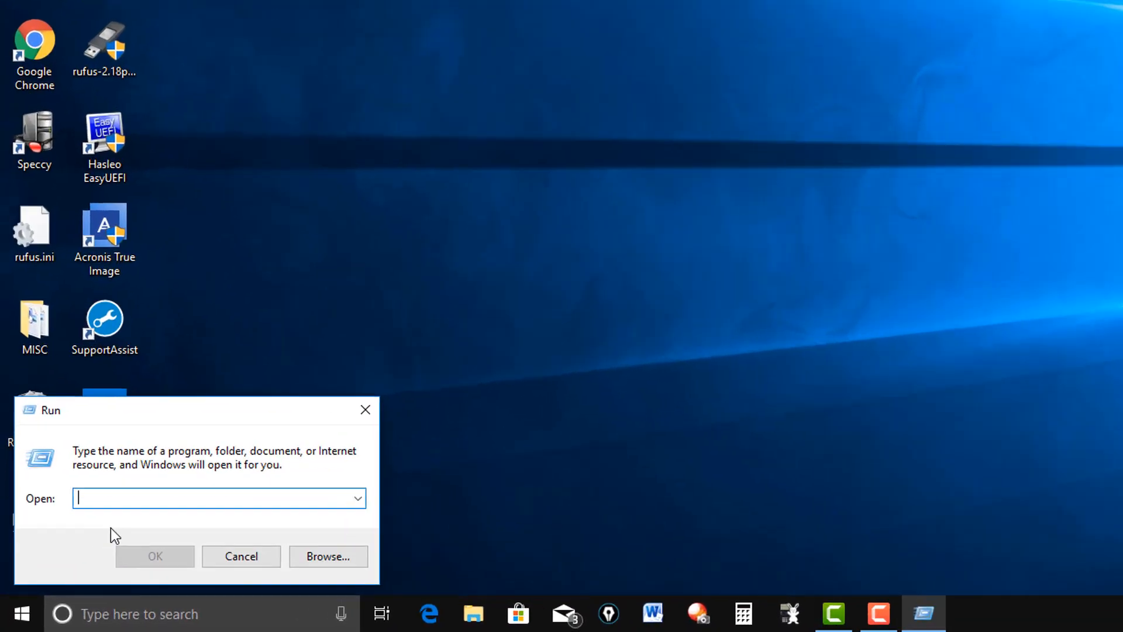
{"action": "type", "text": "pre"}
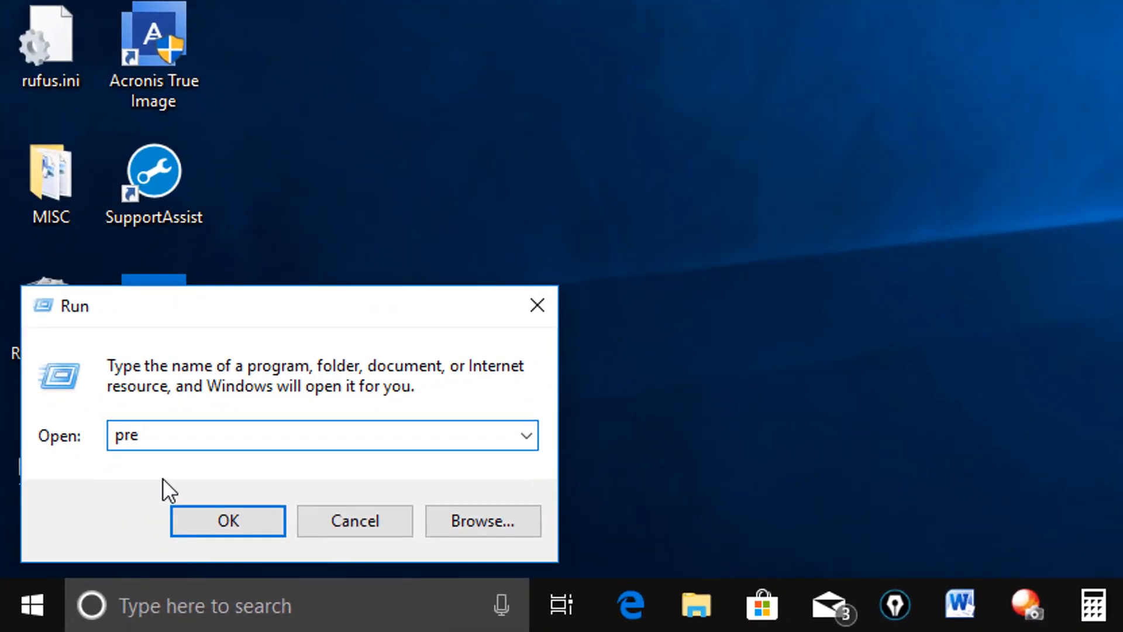
{"action": "type", "text": "fetch"}
{"action": "left_click", "coordinate": [225, 532]}
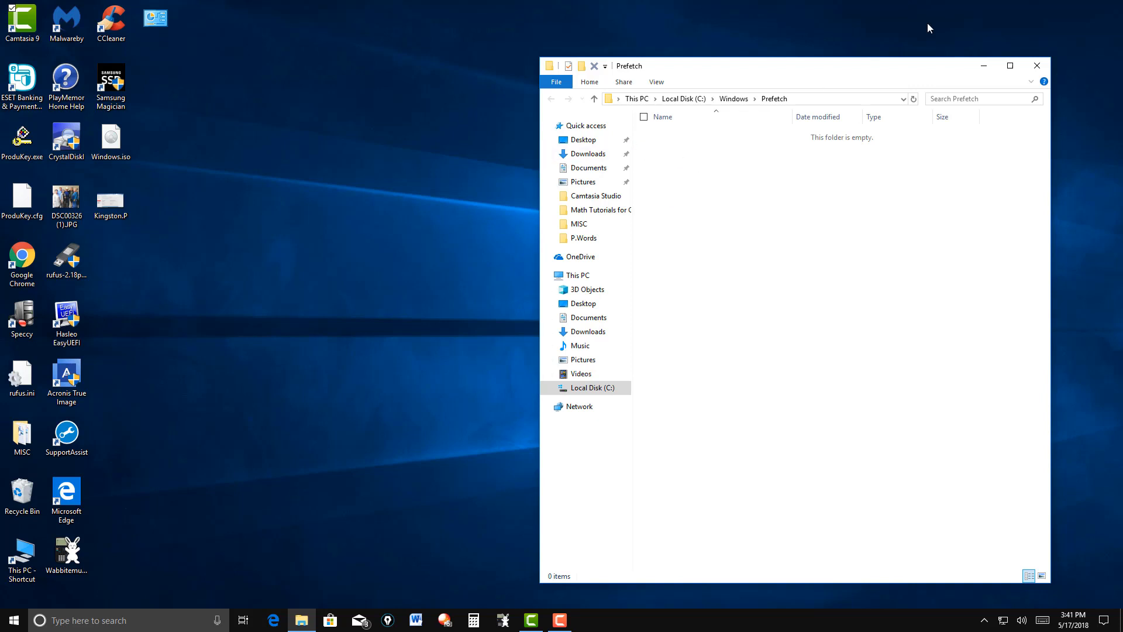
{"action": "left_click", "coordinate": [1038, 68]}
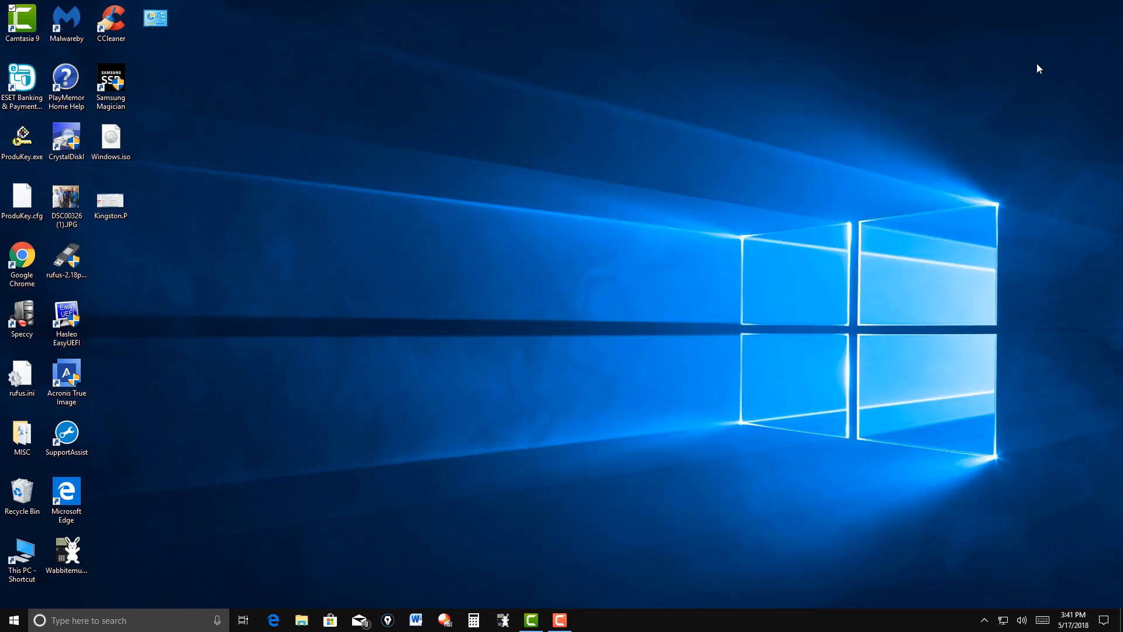
Step: Open the Windows folder on Local Disk (C:) through This PC
{"action": "left_click", "coordinate": [13, 622]}
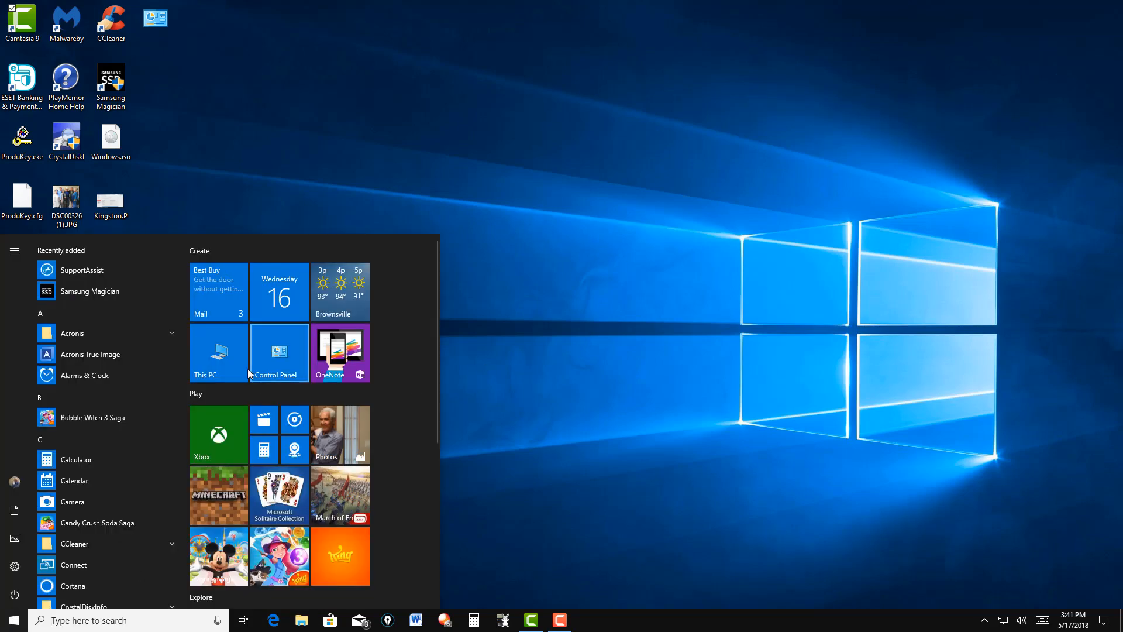
{"action": "left_click", "coordinate": [223, 360]}
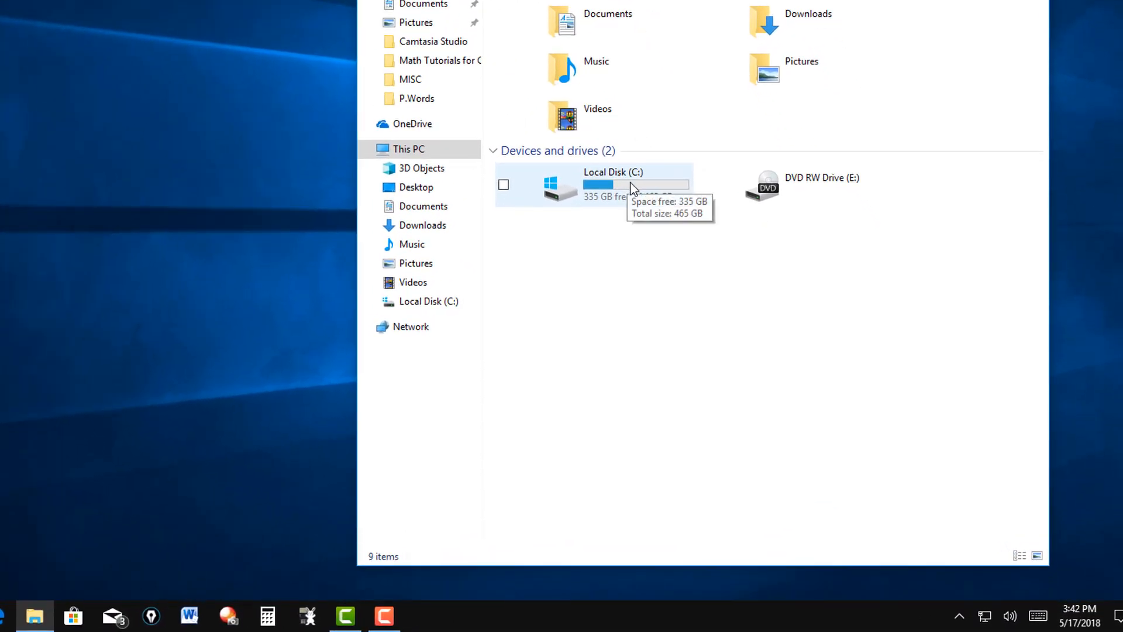
{"action": "double_click", "coordinate": [630, 187]}
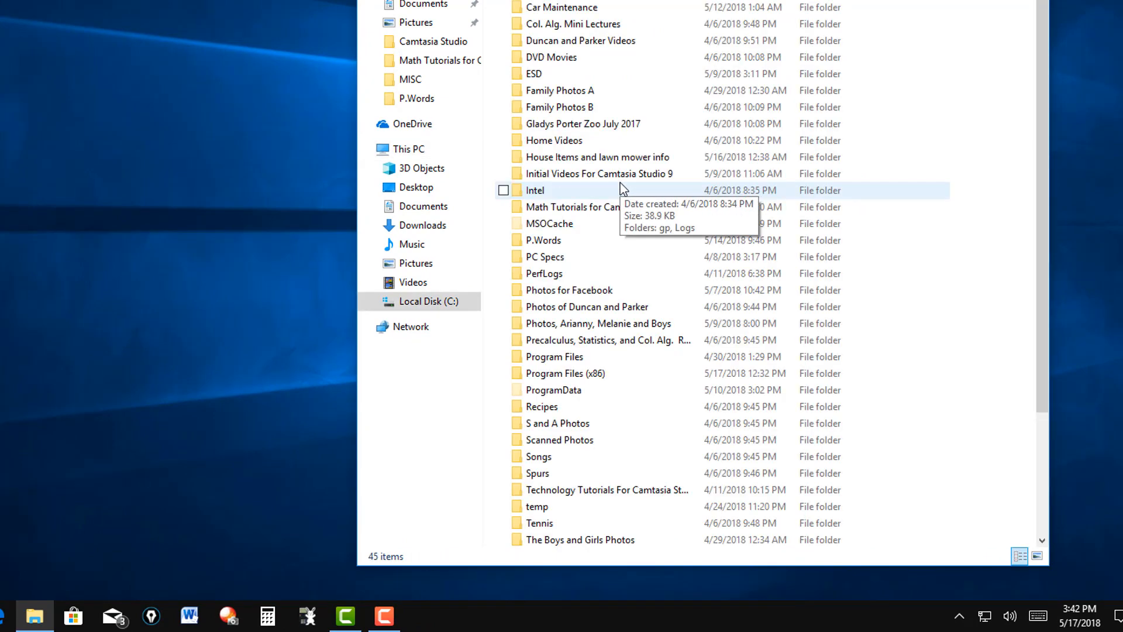
{"action": "scroll", "coordinate": [621, 186], "scroll_direction": "down", "scroll_amount": 3}
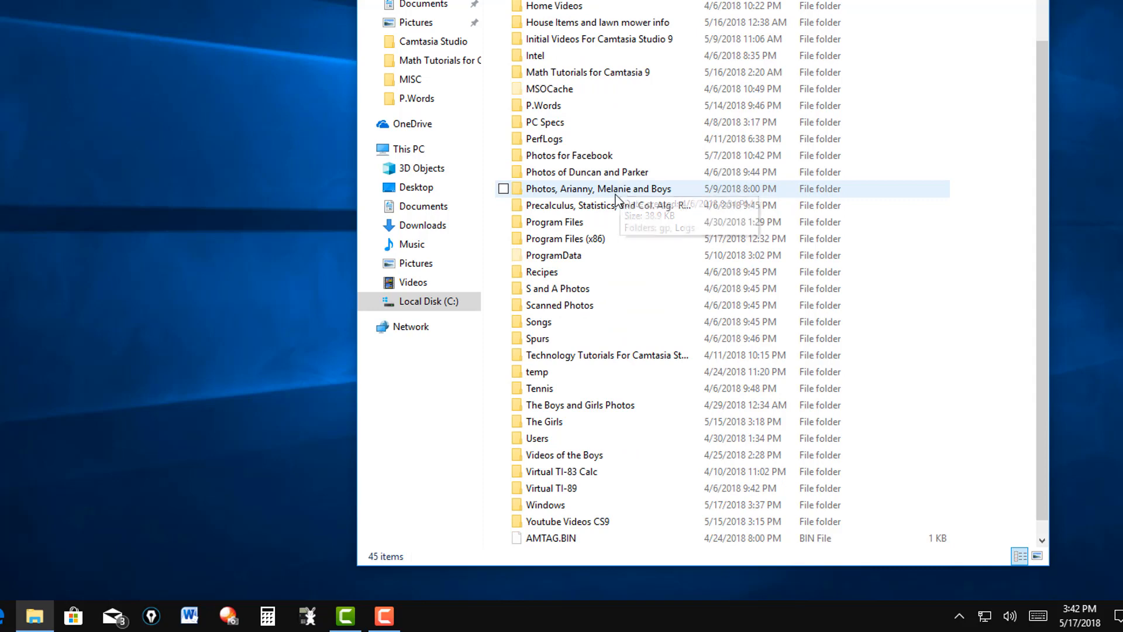
{"action": "double_click", "coordinate": [534, 506]}
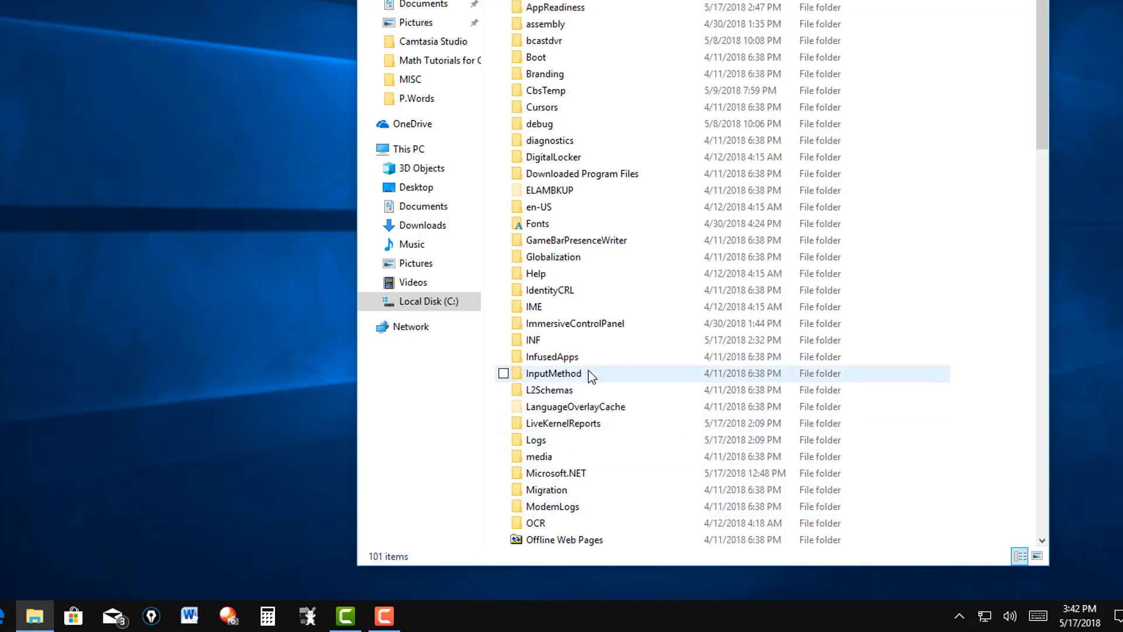
Step: Open the Download folder inside the SoftwareDistribution folder
{"action": "scroll", "coordinate": [590, 370], "scroll_direction": "down", "scroll_amount": 1}
{"action": "scroll", "coordinate": [590, 372], "scroll_direction": "down", "scroll_amount": 2}
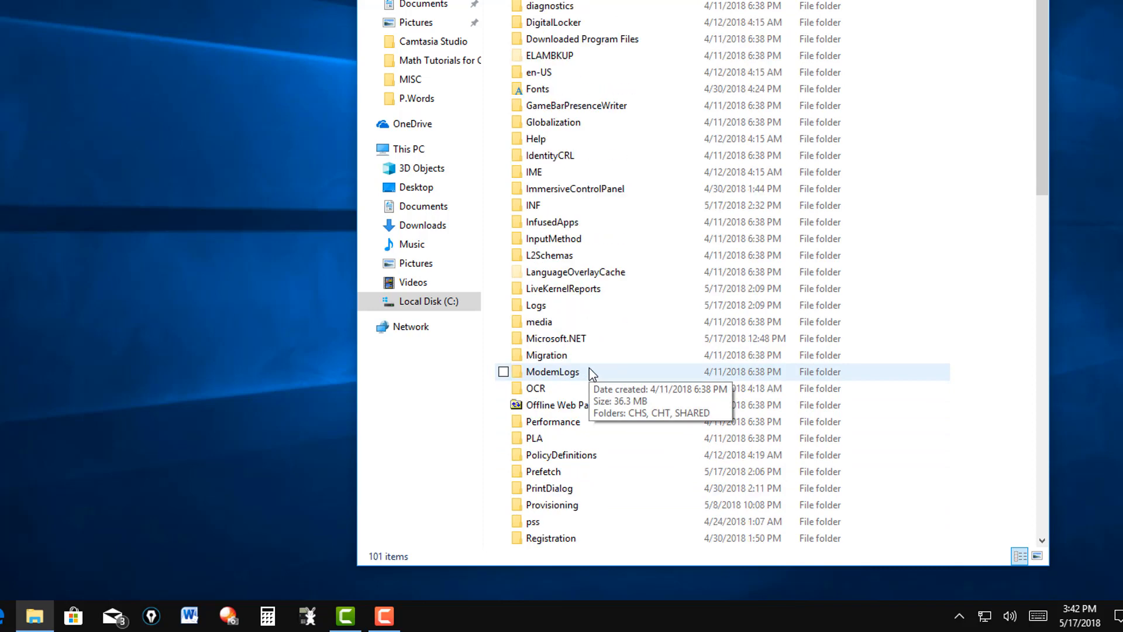
{"action": "scroll", "coordinate": [590, 372], "scroll_direction": "down", "scroll_amount": 1}
{"action": "scroll", "coordinate": [589, 367], "scroll_direction": "down", "scroll_amount": 1}
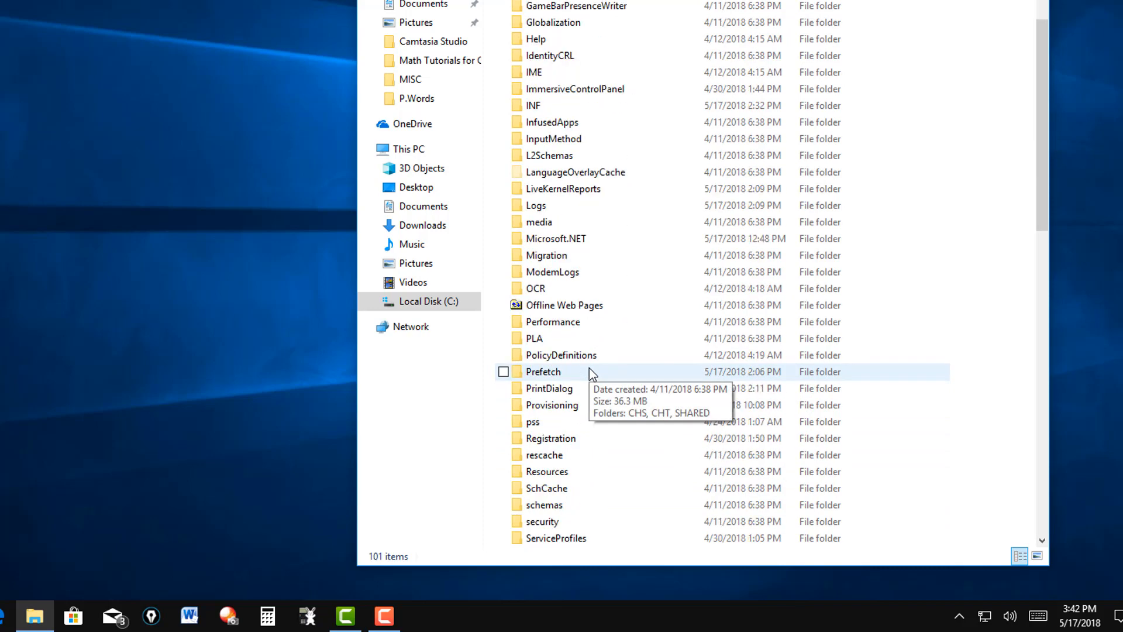
{"action": "scroll", "coordinate": [589, 368], "scroll_direction": "down", "scroll_amount": 1}
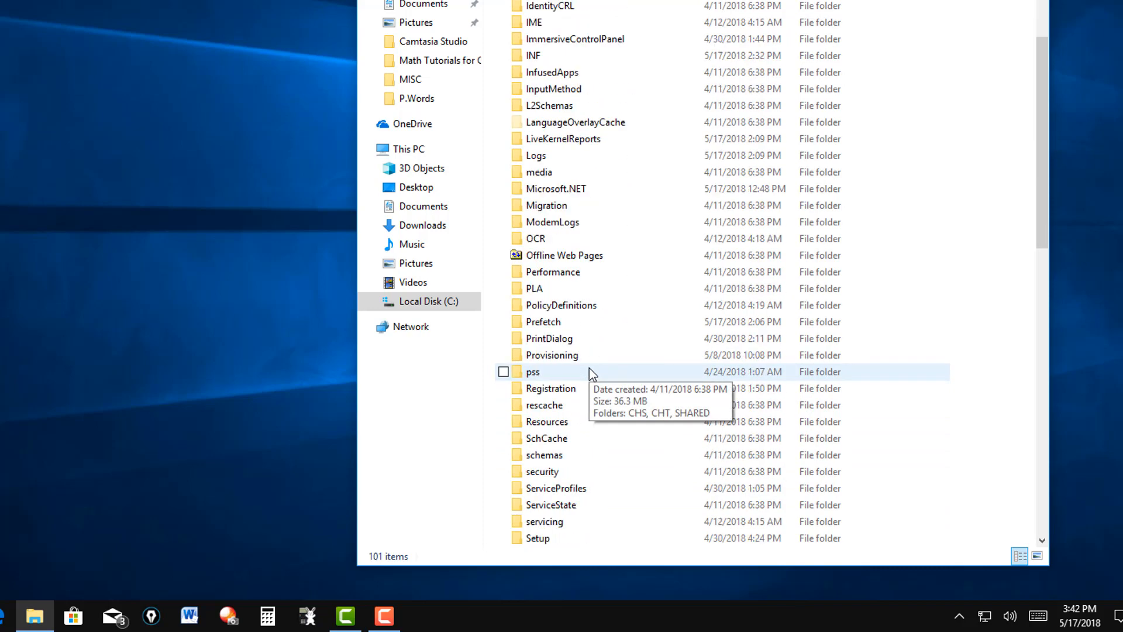
{"action": "scroll", "coordinate": [588, 368], "scroll_direction": "down", "scroll_amount": 2}
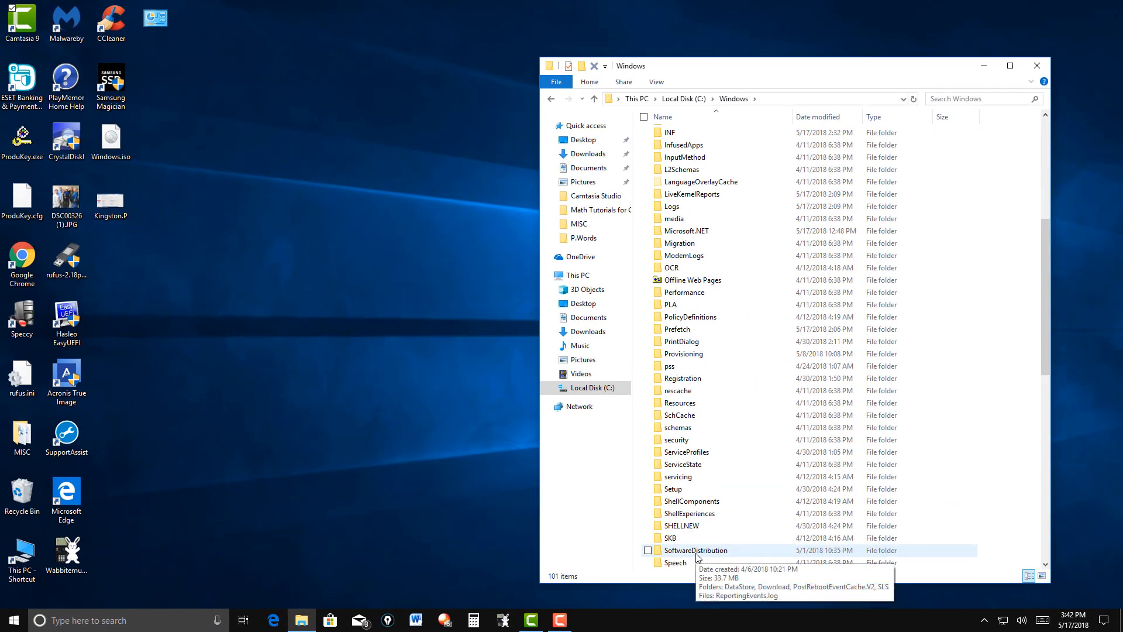
{"action": "double_click", "coordinate": [697, 551]}
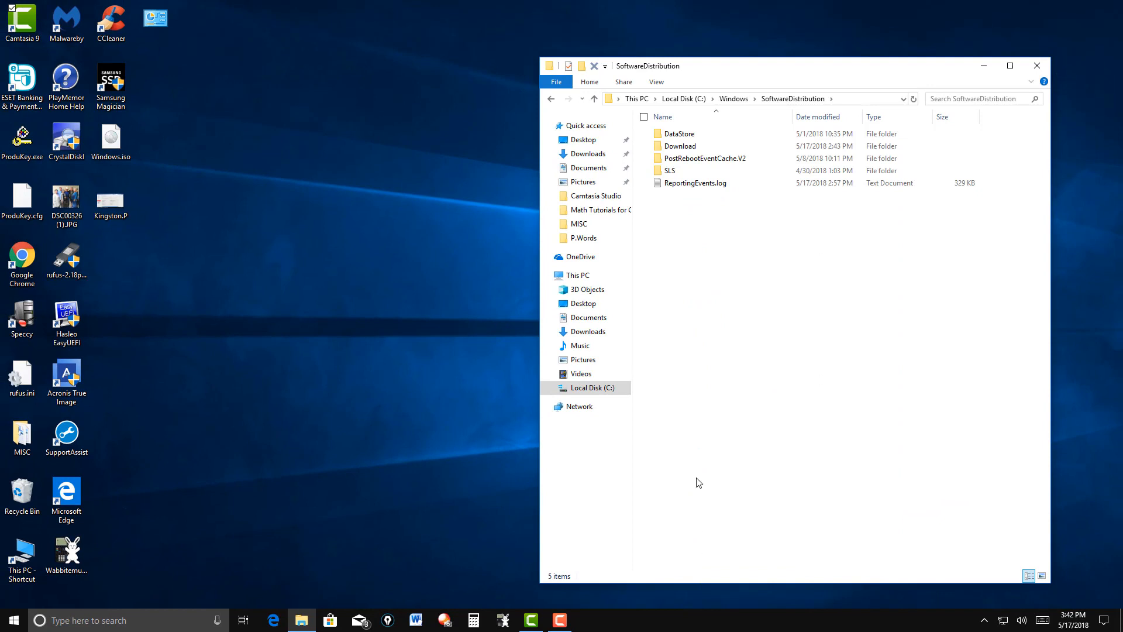
{"action": "double_click", "coordinate": [679, 147]}
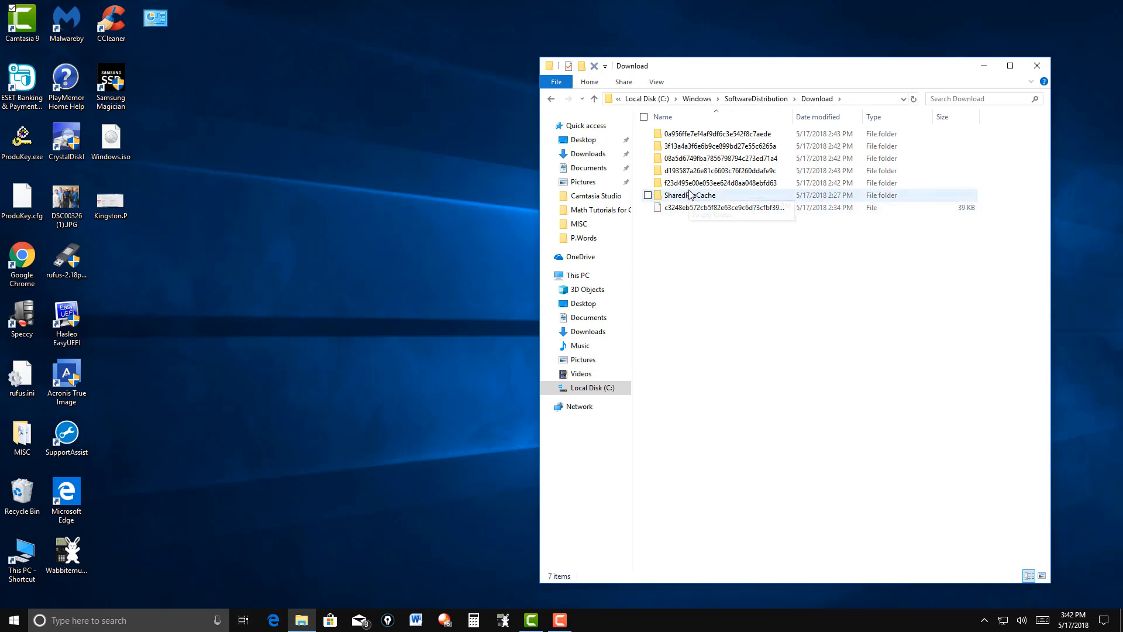
Step: Delete all files and folders in the SoftwareDistribution Download folder and close the window
{"action": "key", "text": "ctrl+a"}
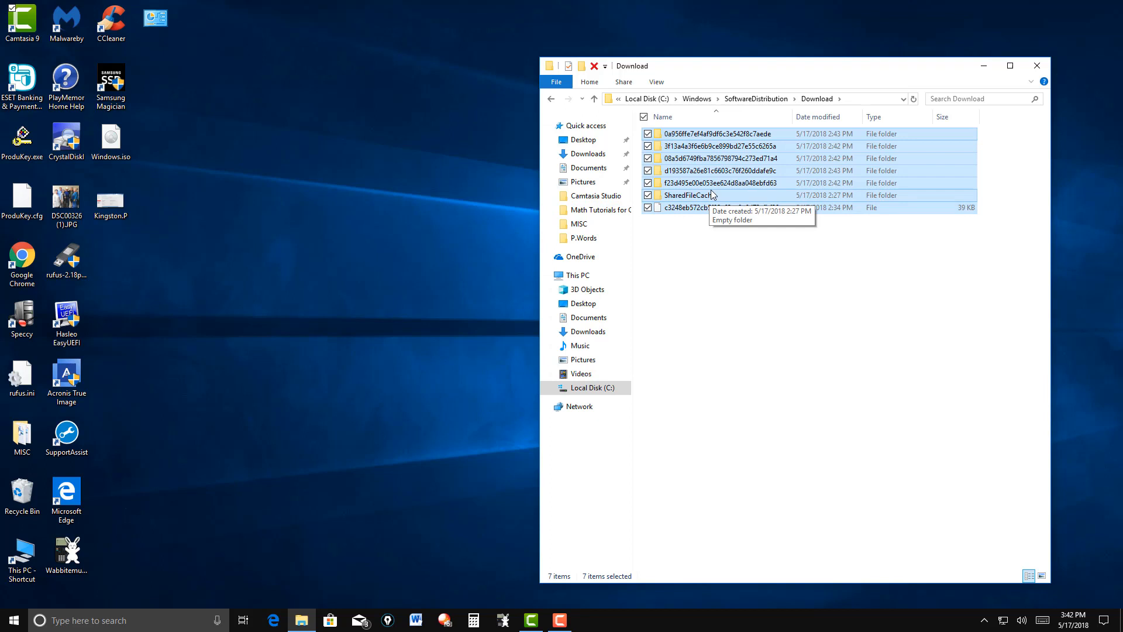
{"action": "right_click", "coordinate": [712, 193]}
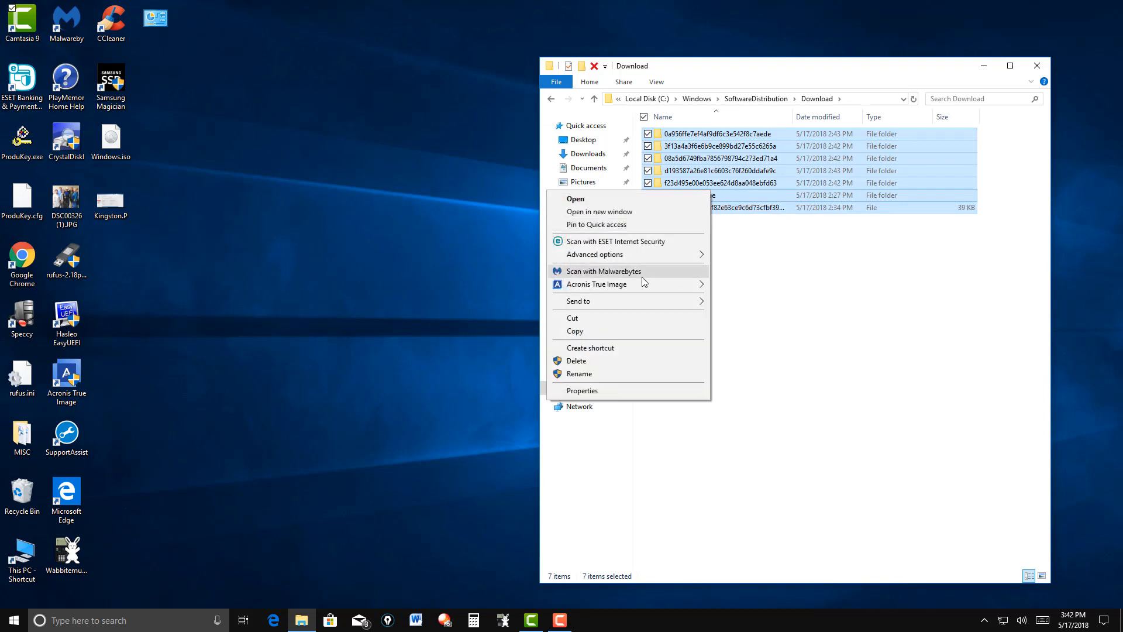
{"action": "left_click", "coordinate": [579, 362]}
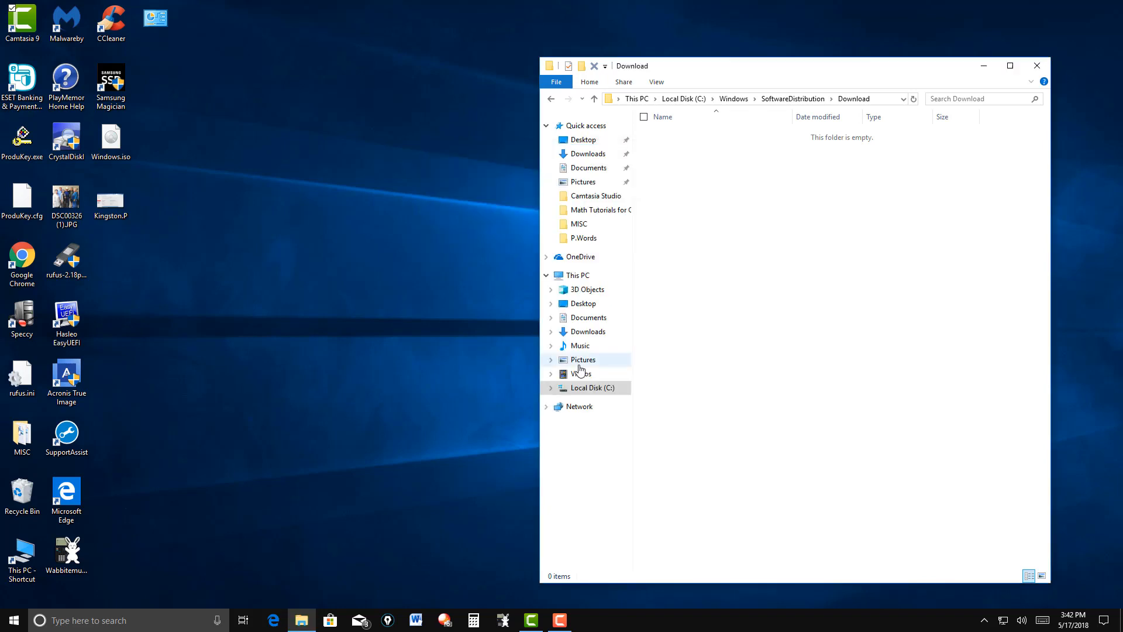
{"action": "left_click", "coordinate": [1037, 65]}
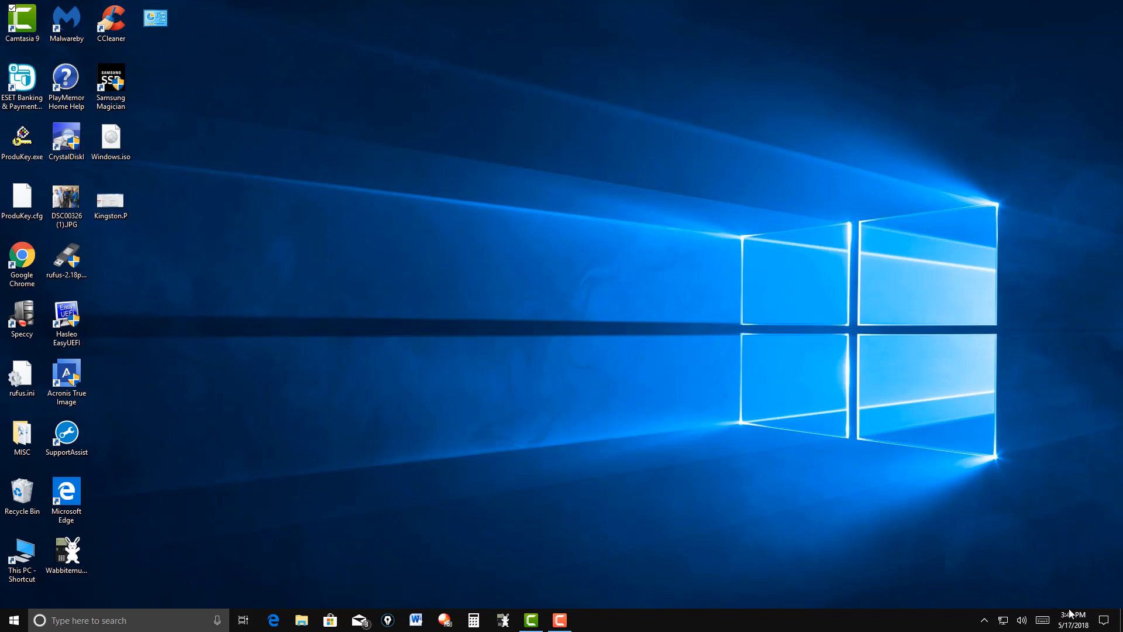
Step: Review the Storage sense options for freeing up space automatically in the system's Storage settings, and close Settings
{"action": "left_click", "coordinate": [1105, 620]}
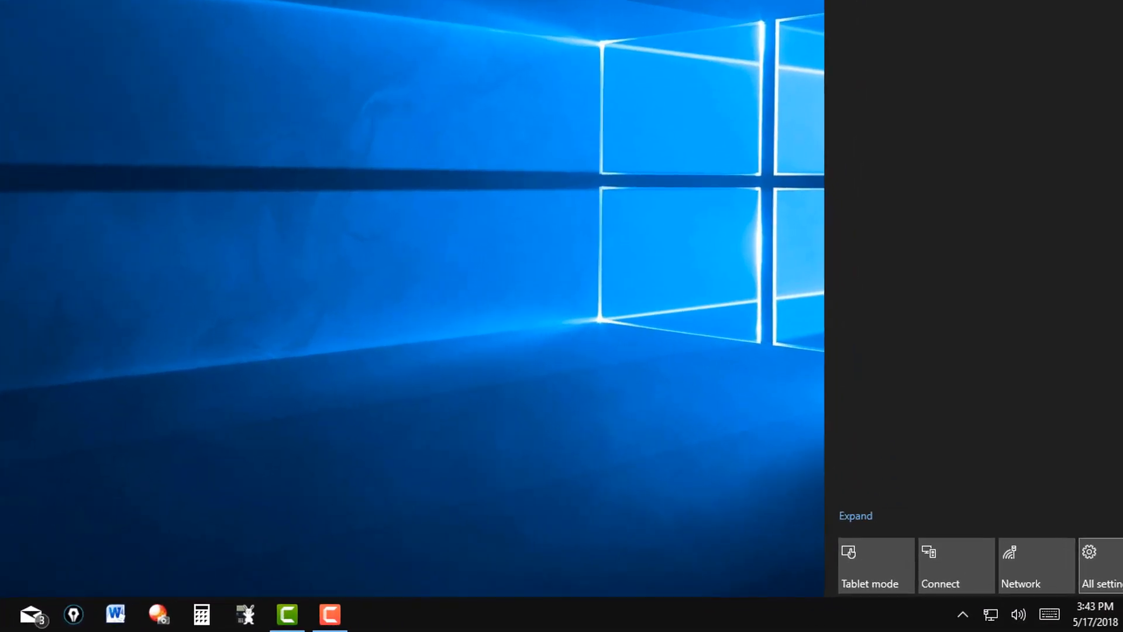
{"action": "left_click", "coordinate": [1101, 565]}
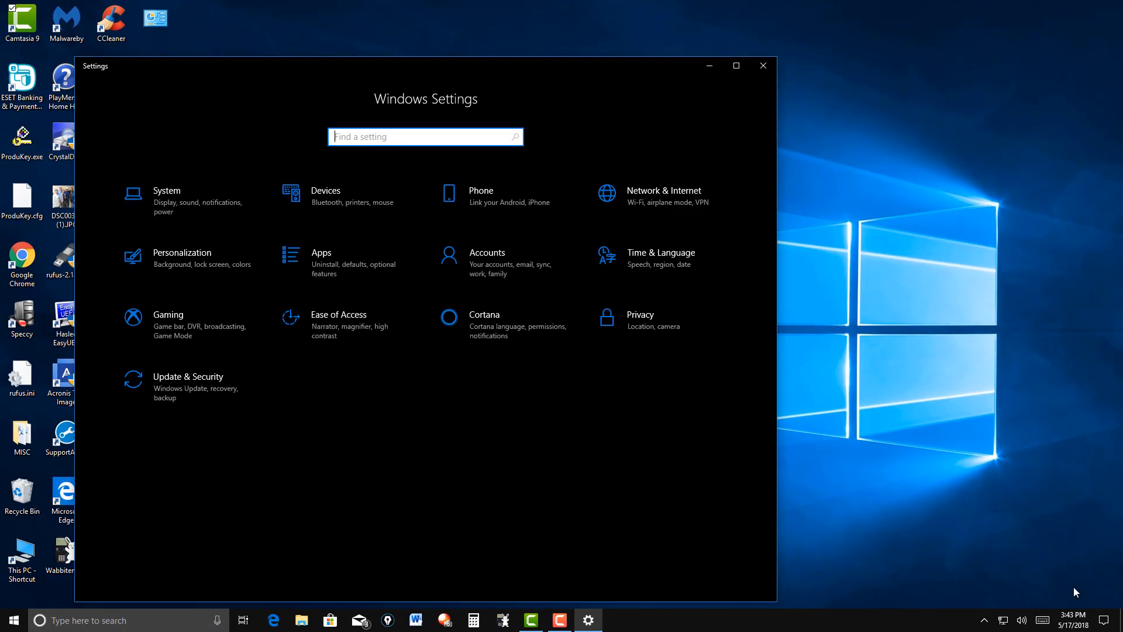
{"action": "left_click", "coordinate": [181, 212]}
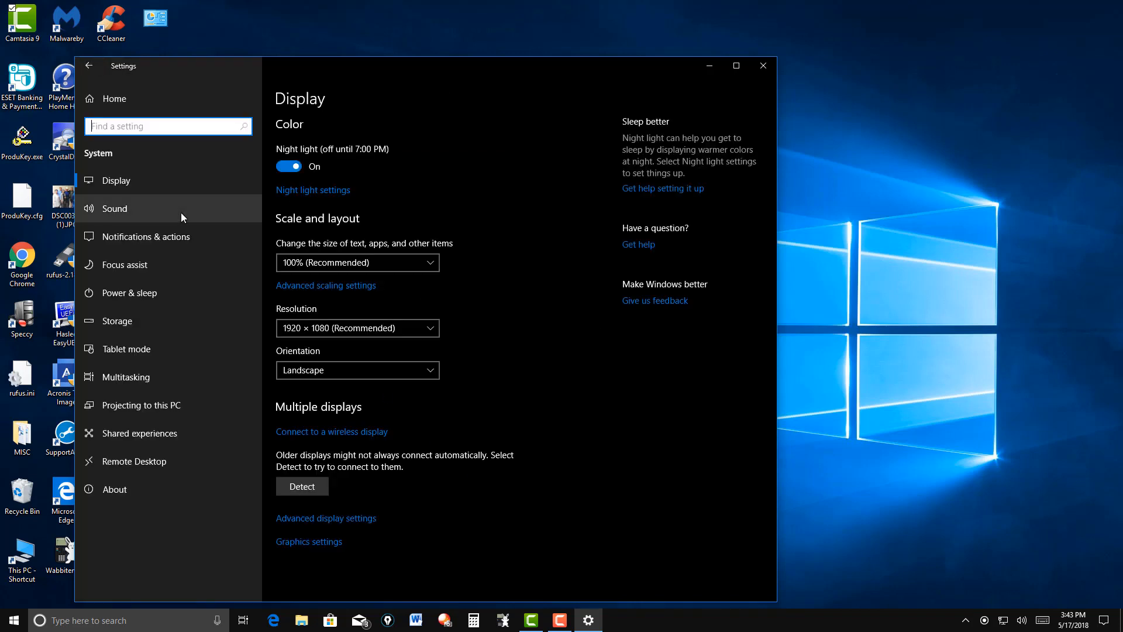
{"action": "left_click", "coordinate": [140, 323]}
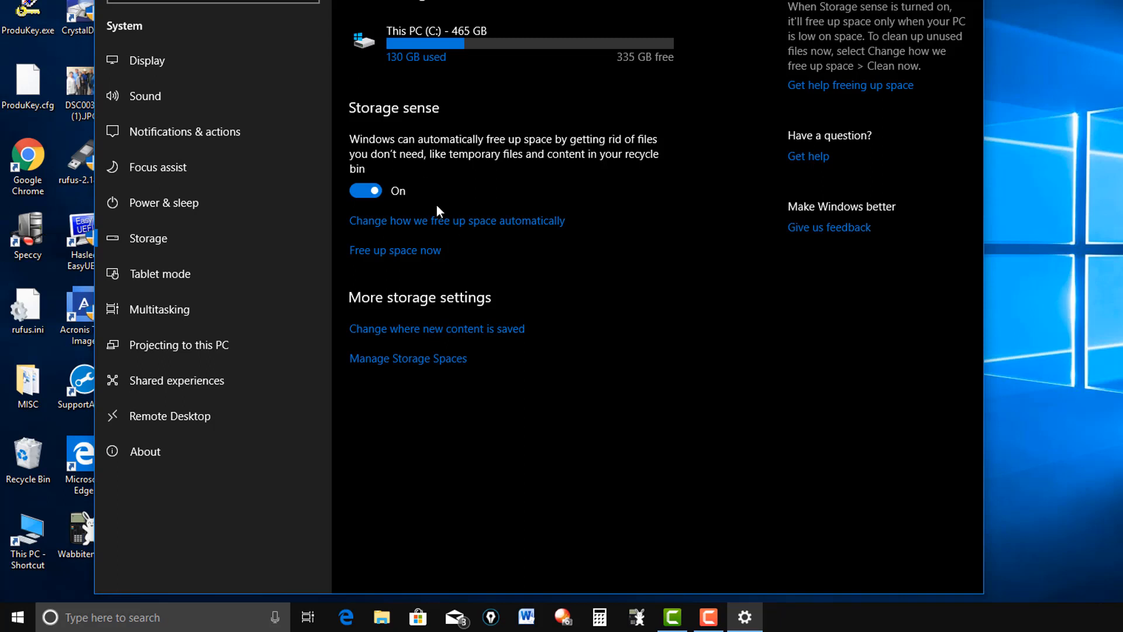
{"action": "left_click", "coordinate": [469, 221]}
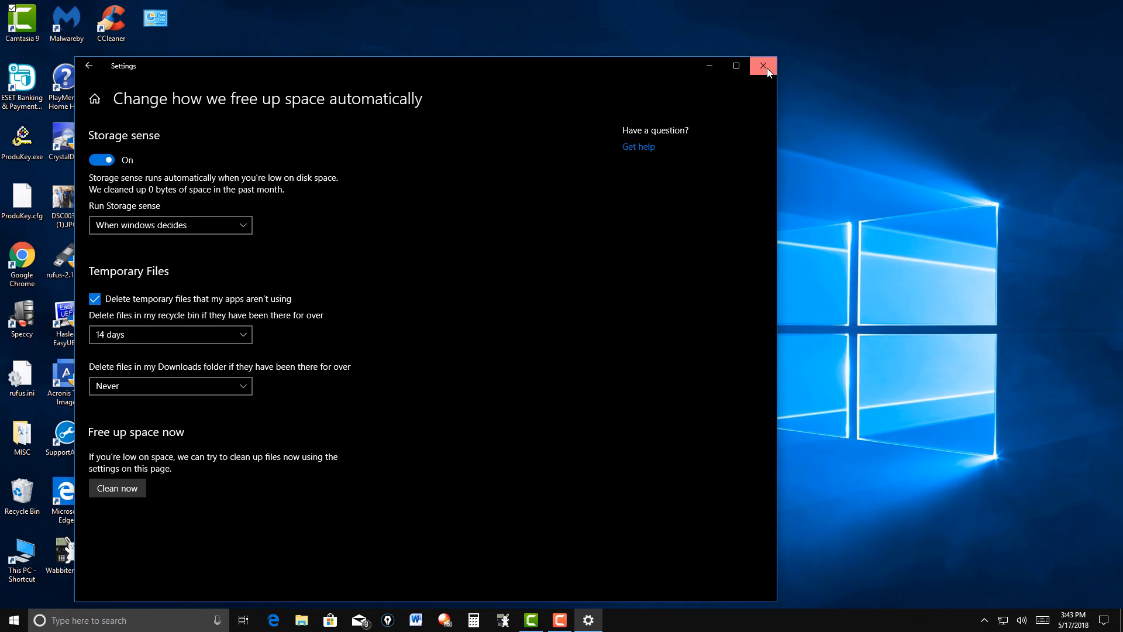
{"action": "left_click", "coordinate": [764, 67]}
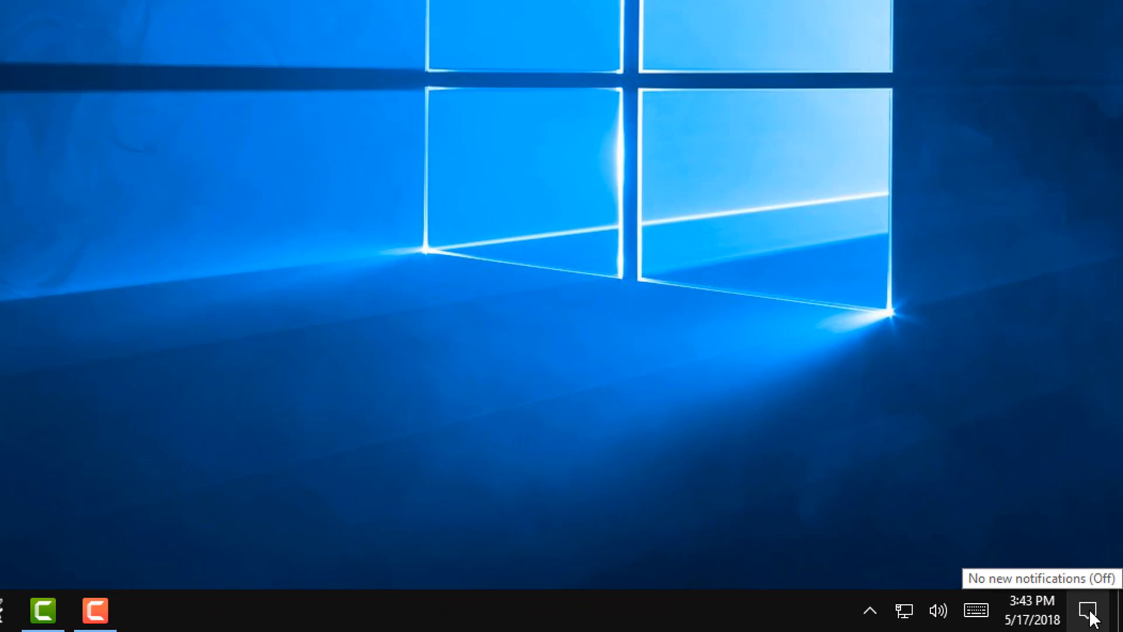
Step: Clear this device's location history in the Privacy settings and close Settings
{"action": "left_click", "coordinate": [1088, 611]}
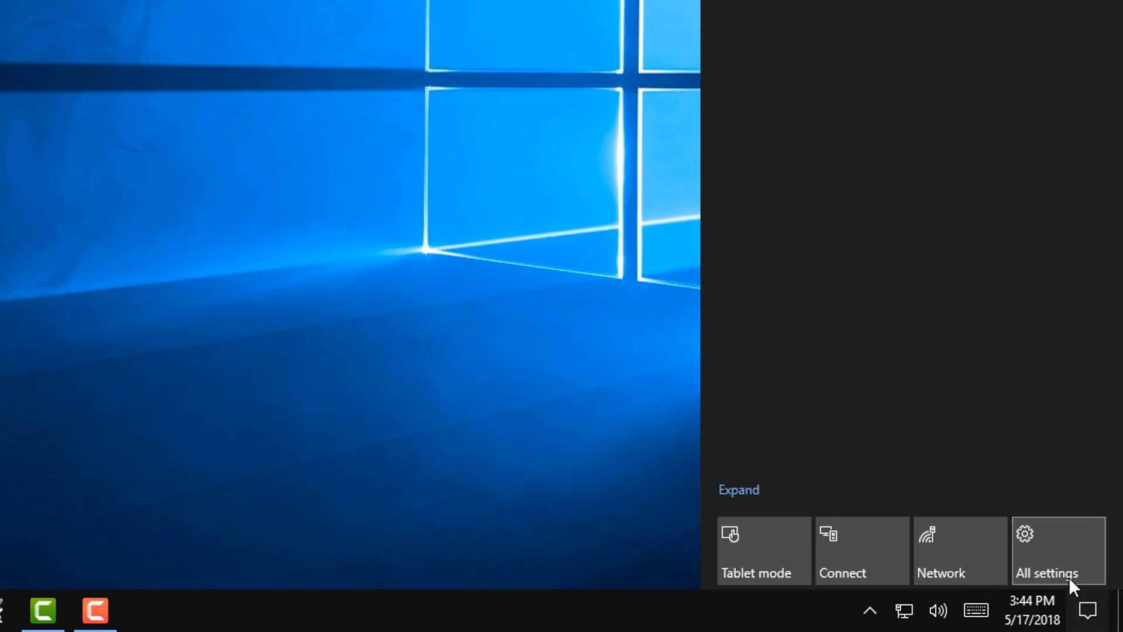
{"action": "left_click", "coordinate": [1064, 551]}
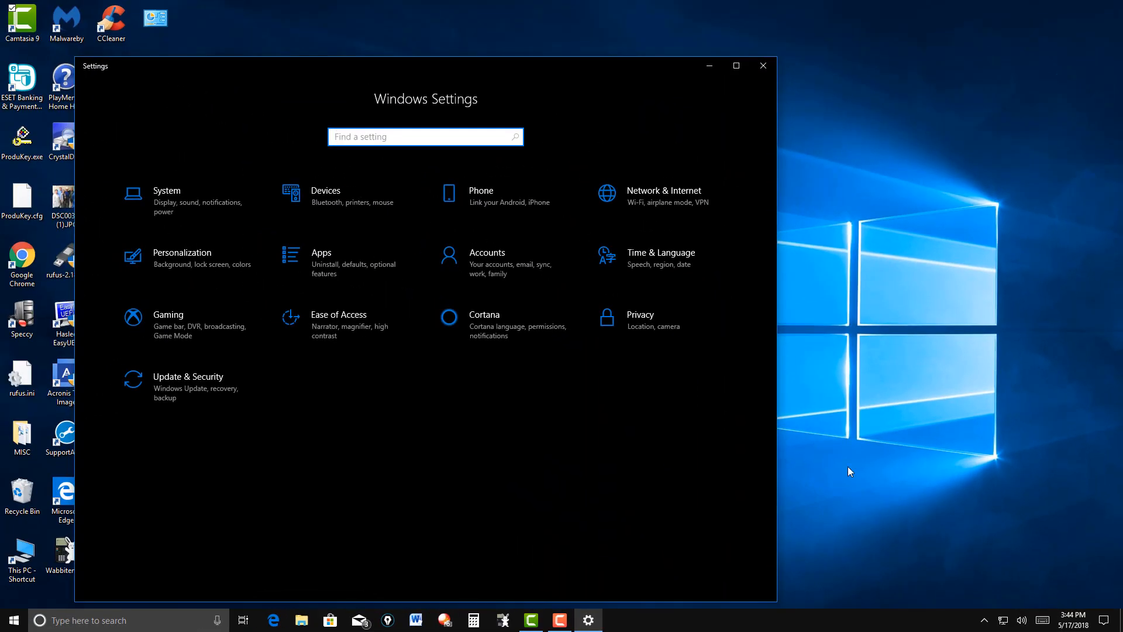
{"action": "left_click", "coordinate": [657, 330]}
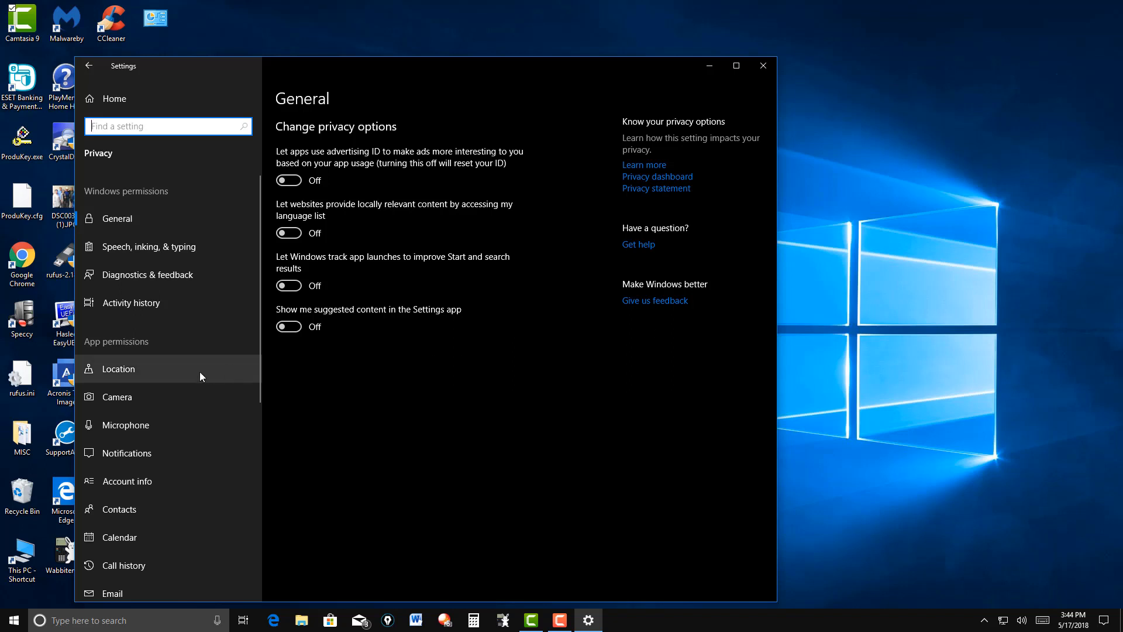
{"action": "left_click", "coordinate": [145, 373]}
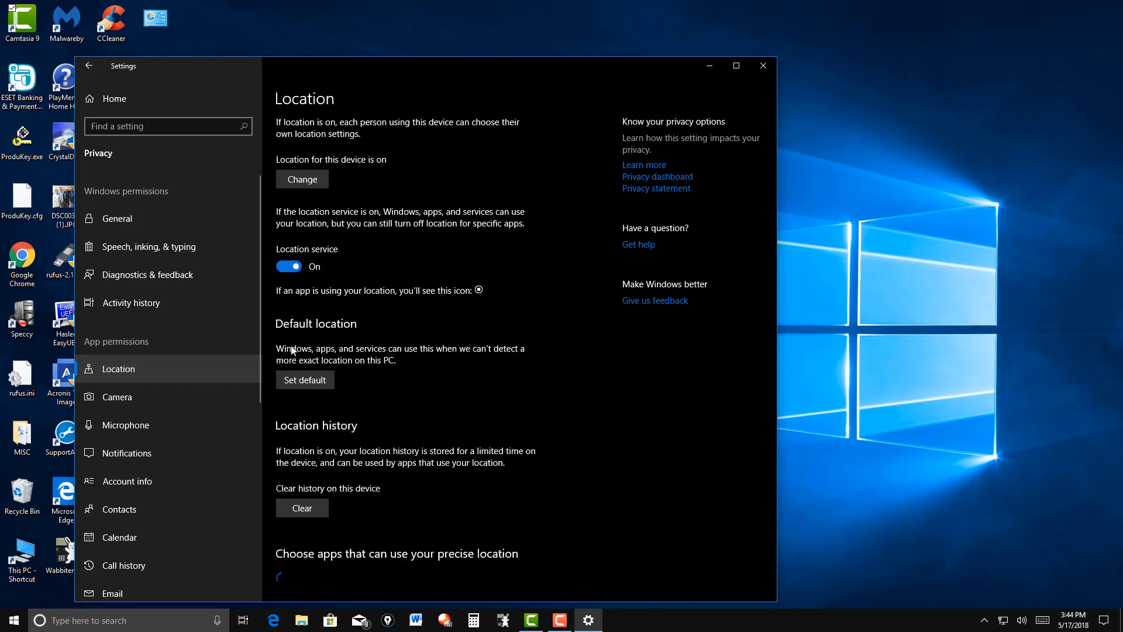
{"action": "scroll", "coordinate": [425, 269], "scroll_direction": "down", "scroll_amount": 5}
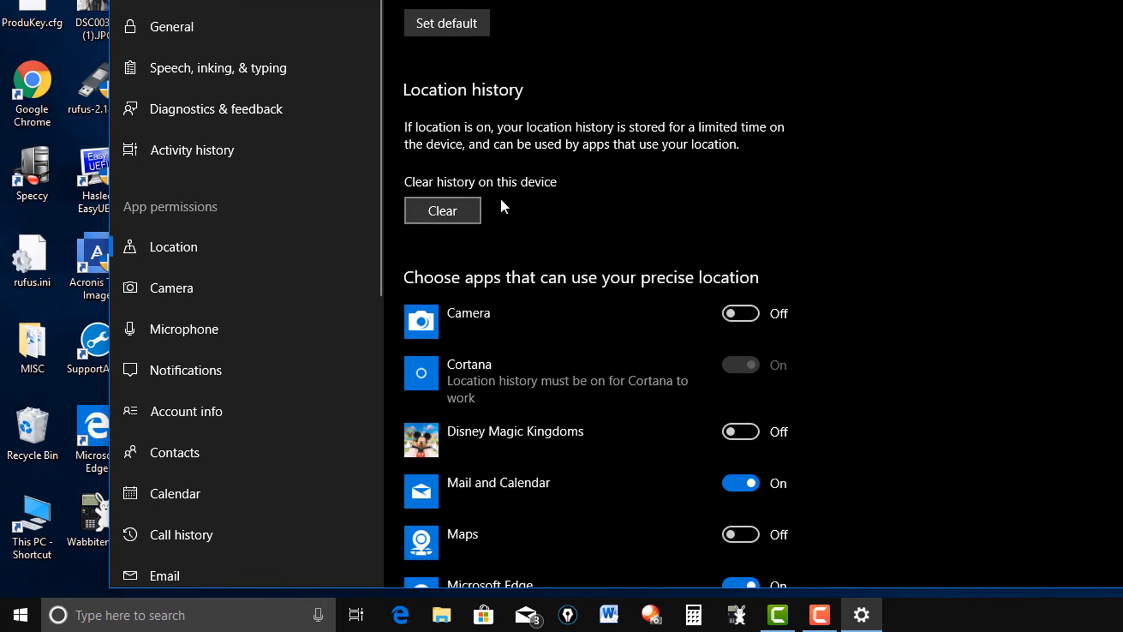
{"action": "left_click", "coordinate": [446, 224]}
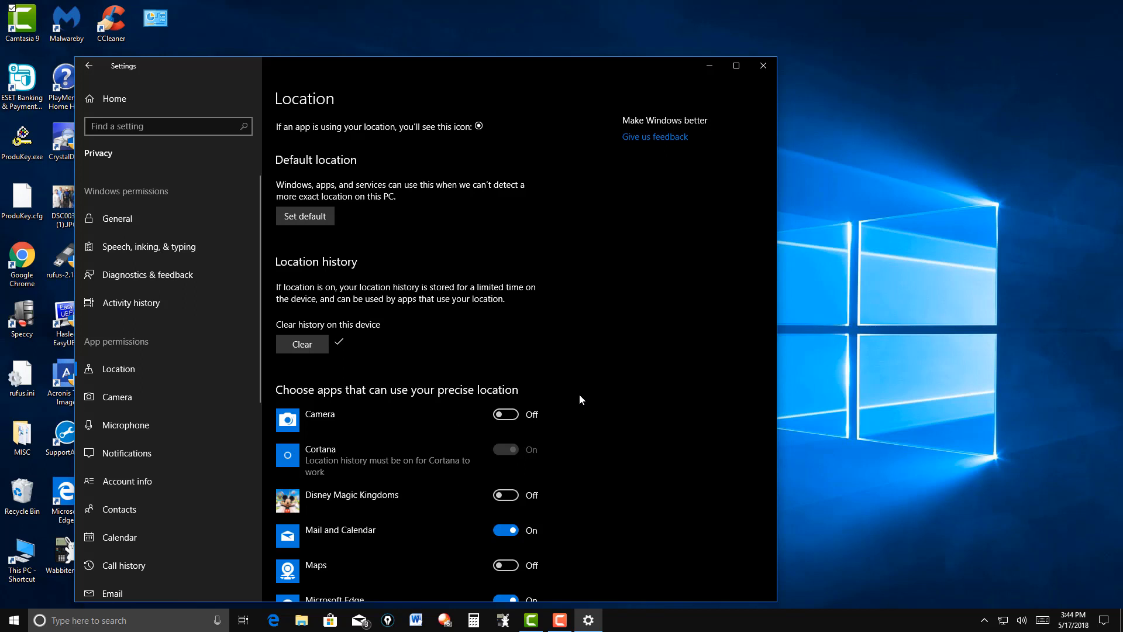
{"action": "left_click", "coordinate": [763, 66]}
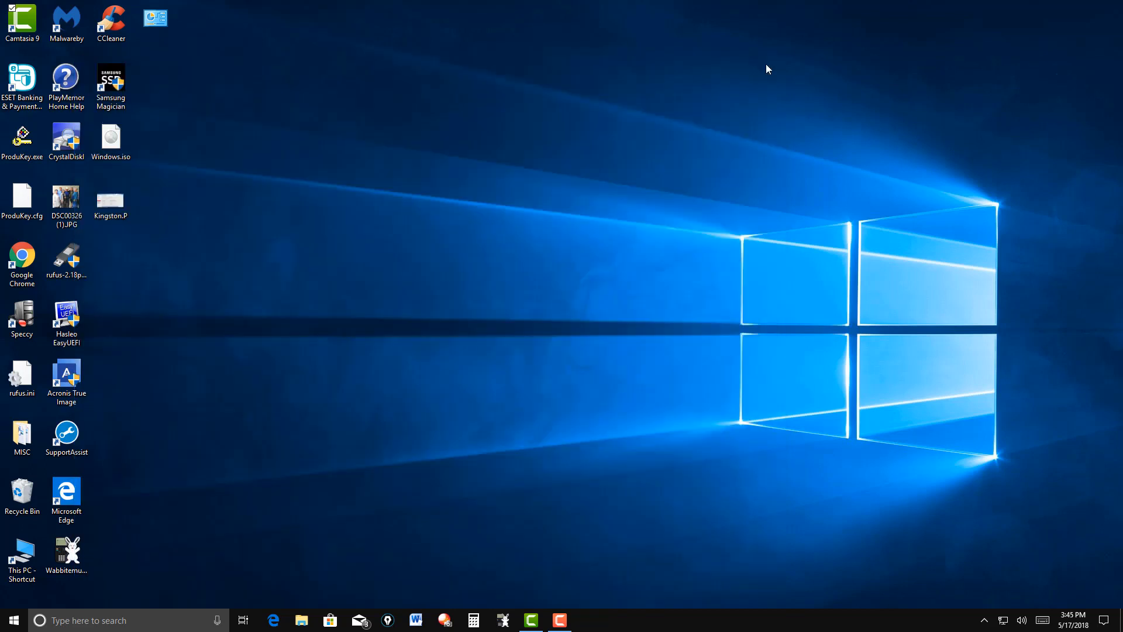
Step: Open Control Panel and switch its items to the Category view
{"action": "left_click", "coordinate": [13, 625]}
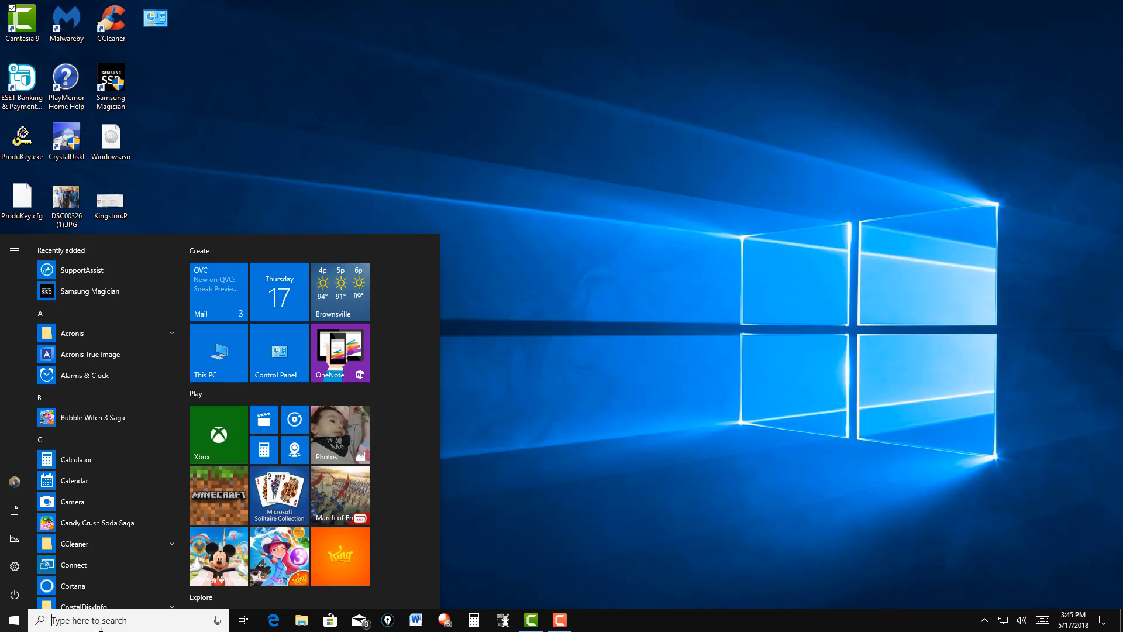
{"action": "left_click", "coordinate": [275, 359]}
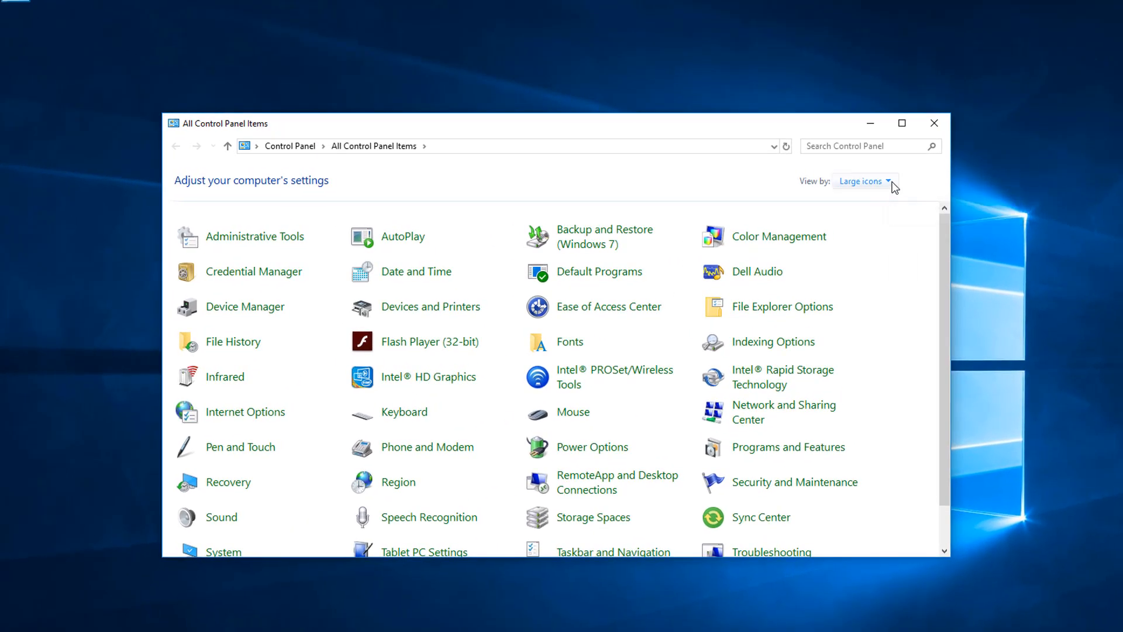
{"action": "left_click", "coordinate": [893, 183]}
{"action": "left_click", "coordinate": [882, 198]}
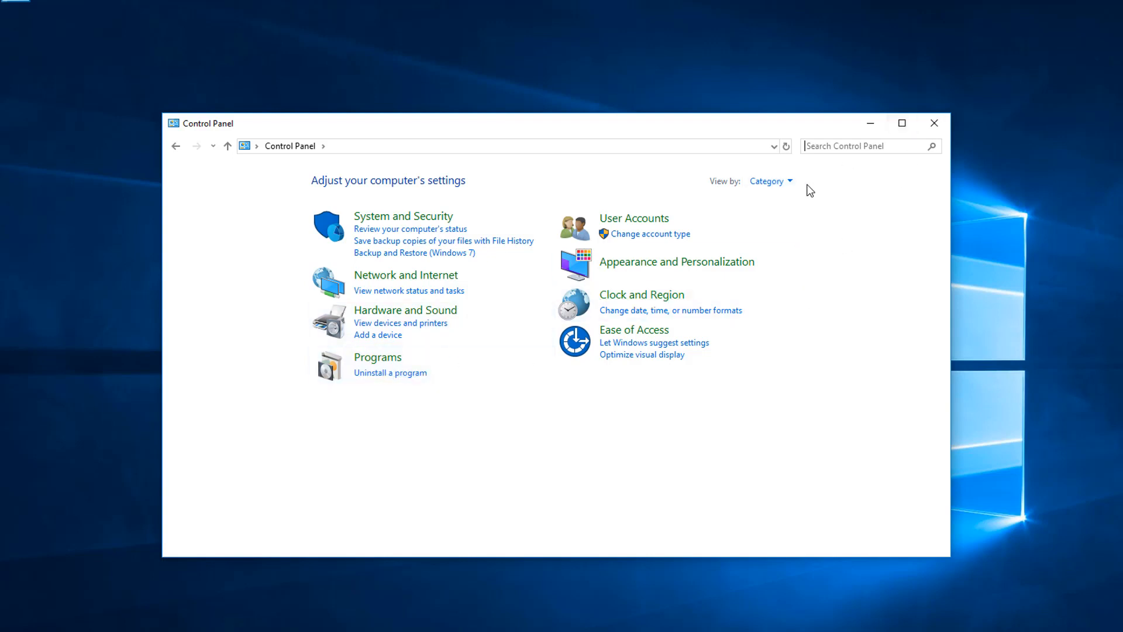
Step: Review the installed programs in Programs and Features and the uninstall options for Camtasia 9, and close the window
{"action": "left_click", "coordinate": [381, 359]}
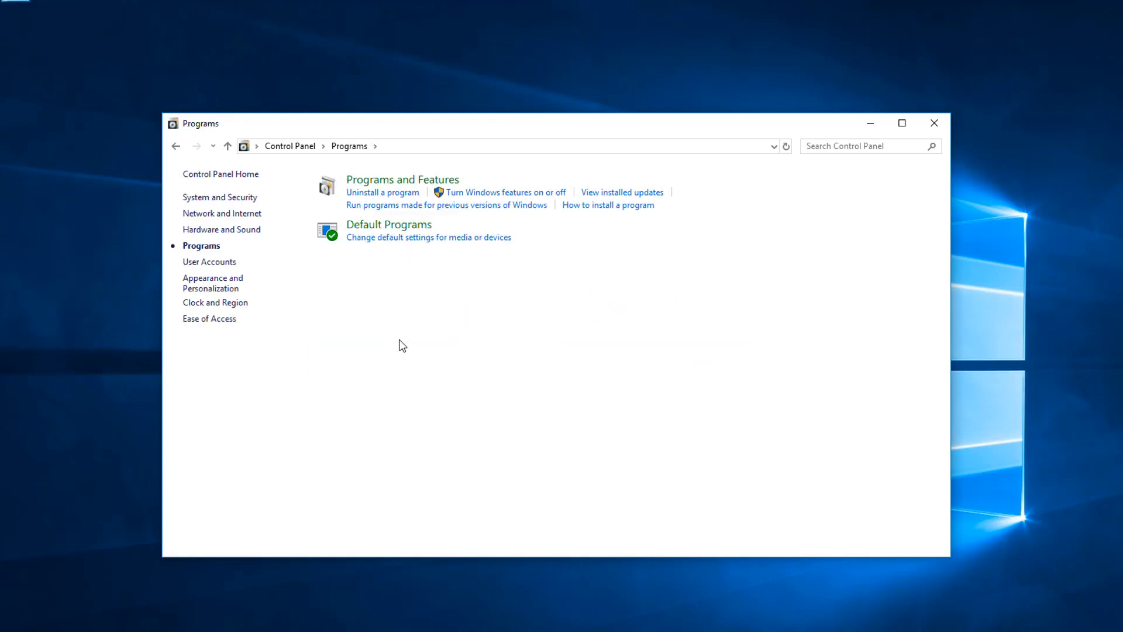
{"action": "left_click", "coordinate": [177, 149]}
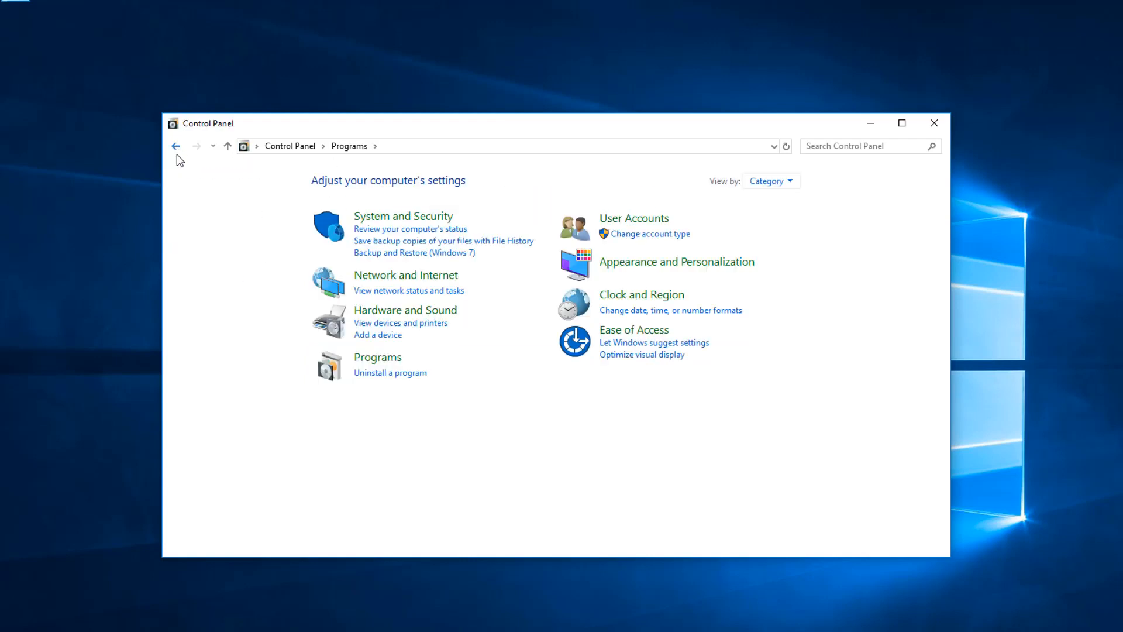
{"action": "left_click", "coordinate": [381, 375]}
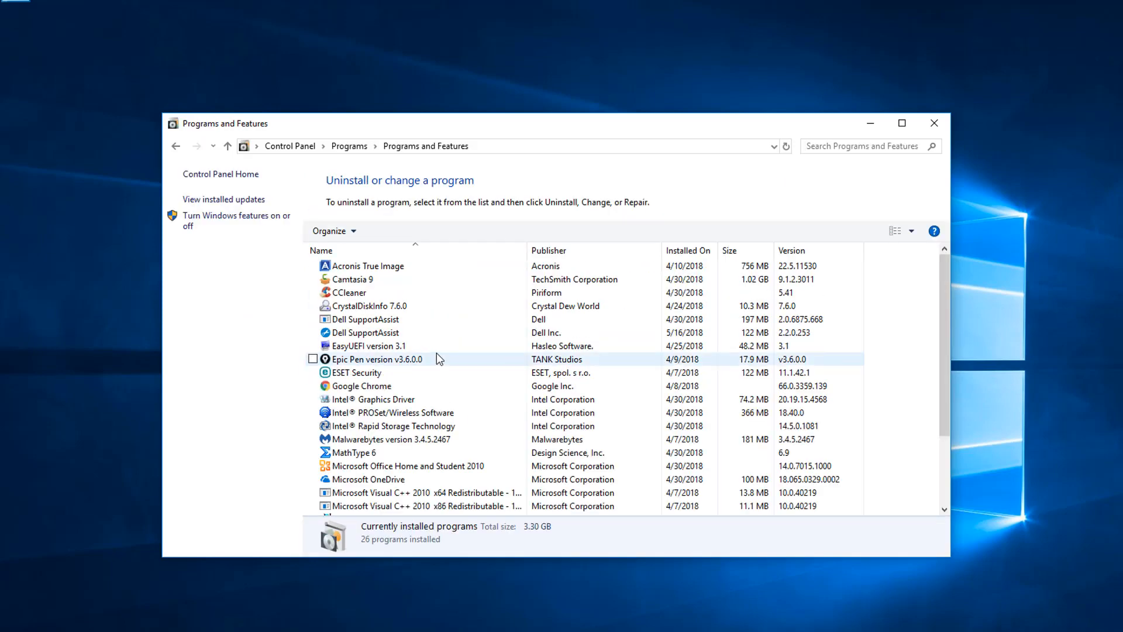
{"action": "scroll", "coordinate": [436, 353], "scroll_direction": "down", "scroll_amount": 3}
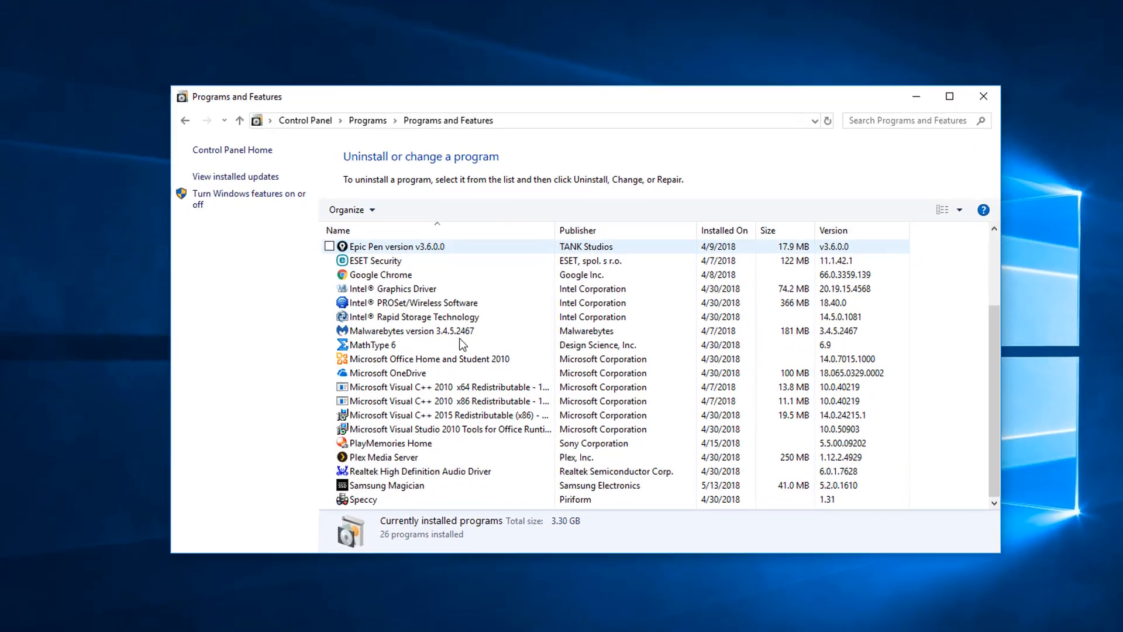
{"action": "scroll", "coordinate": [439, 357], "scroll_direction": "up", "scroll_amount": 3}
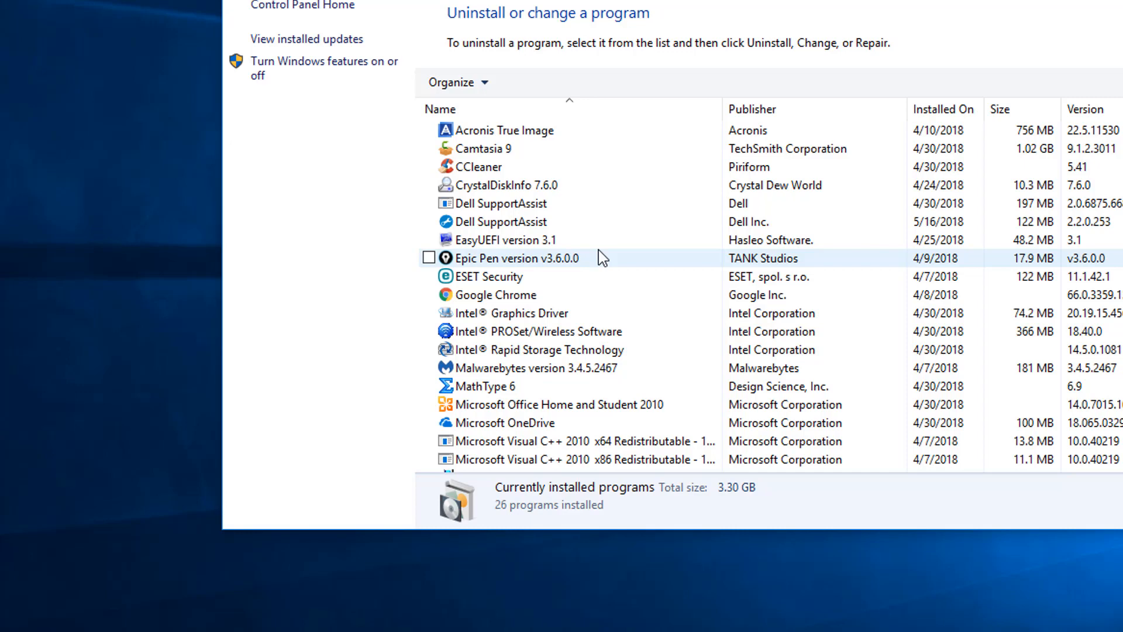
{"action": "right_click", "coordinate": [496, 151]}
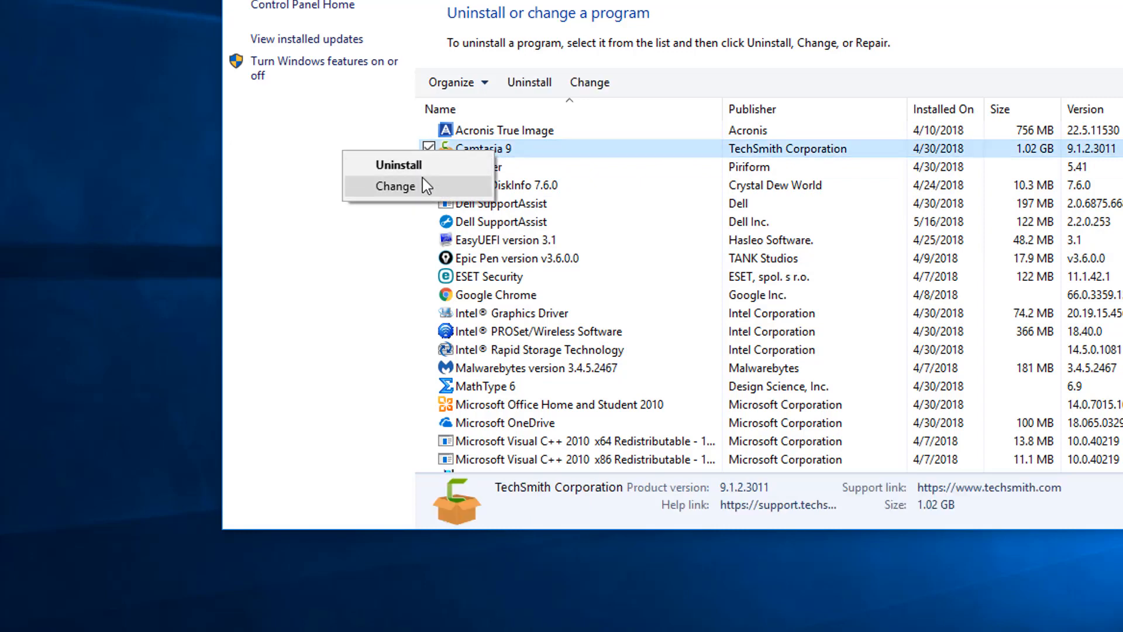
{"action": "left_click", "coordinate": [1026, 34]}
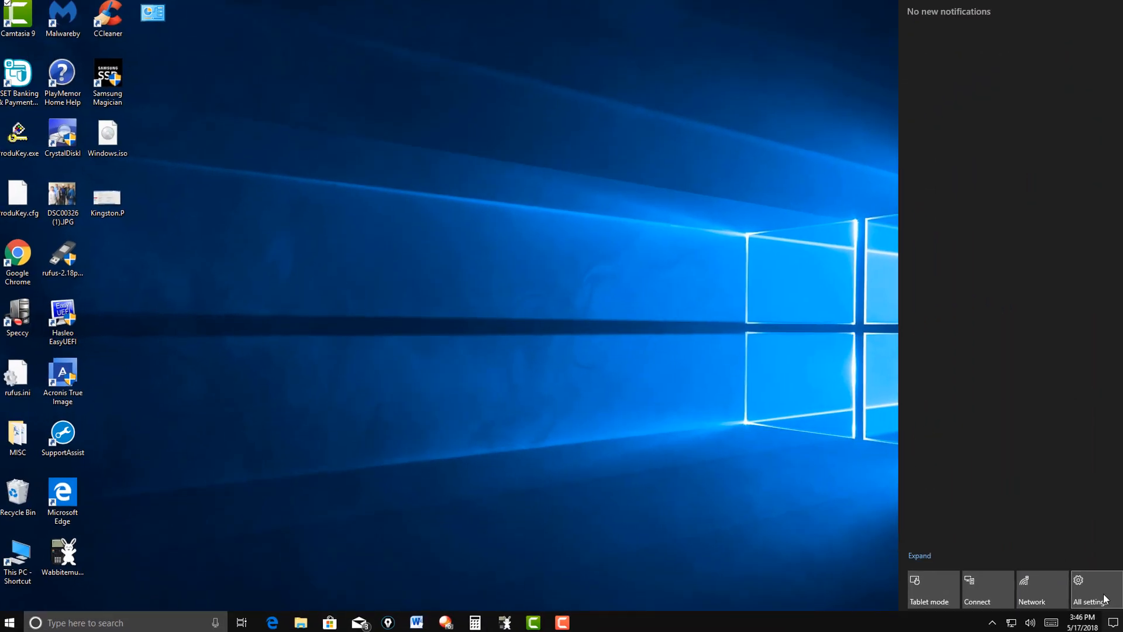
Step: Review the installed apps under Apps & features in Settings, check the uninstall options for Groove Music, and close Settings
{"action": "left_click", "coordinate": [1088, 588]}
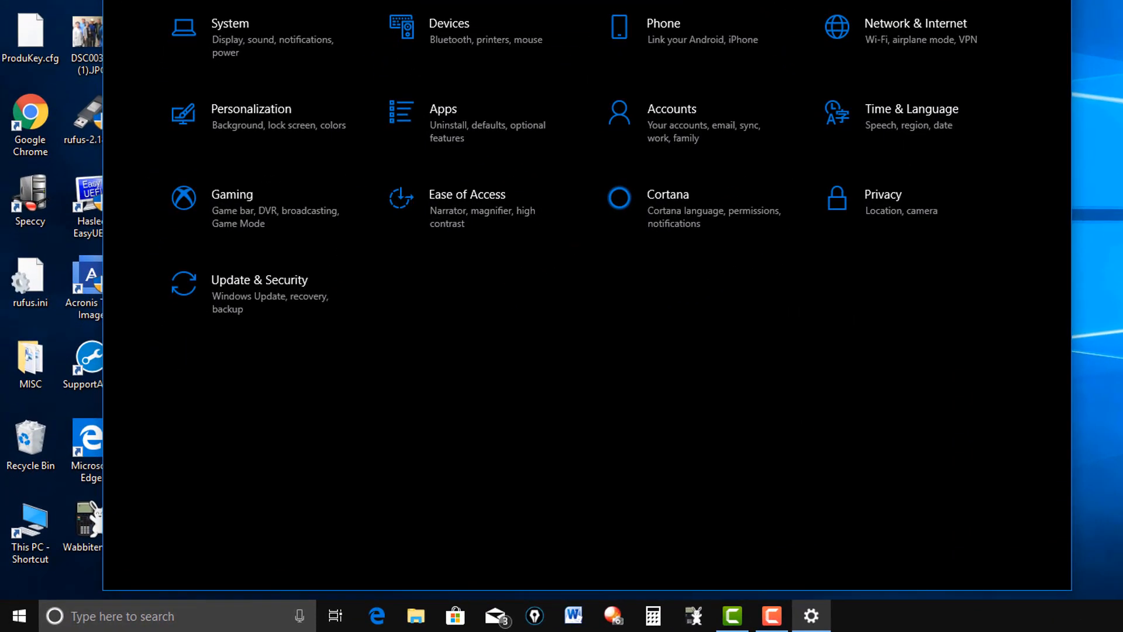
{"action": "left_click", "coordinate": [436, 125]}
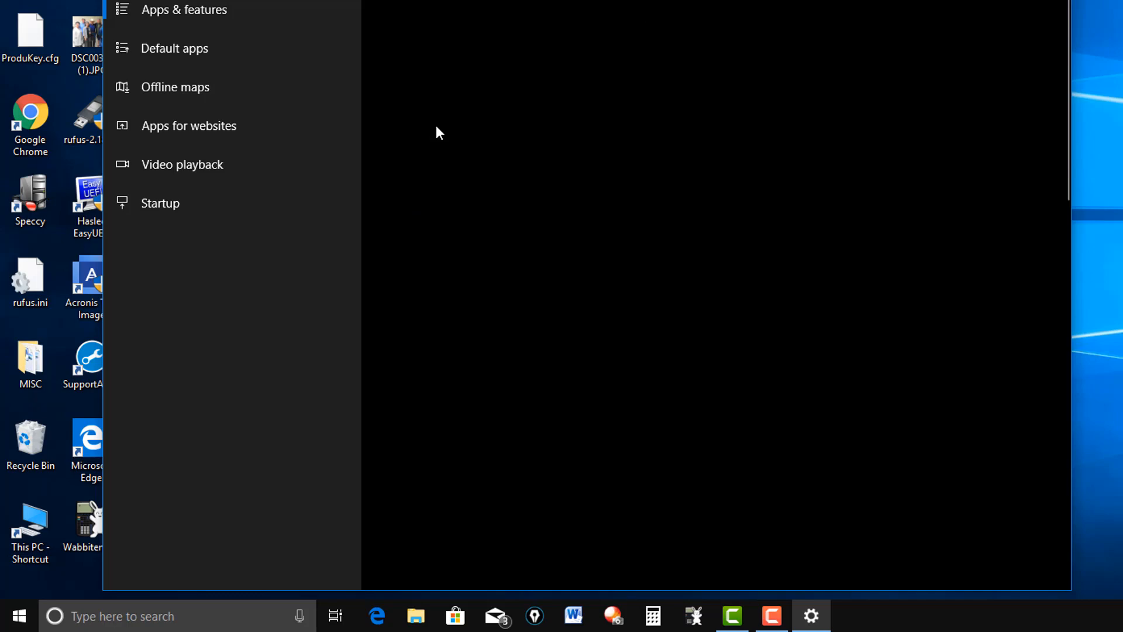
{"action": "scroll", "coordinate": [708, 229], "scroll_direction": "down", "scroll_amount": 7}
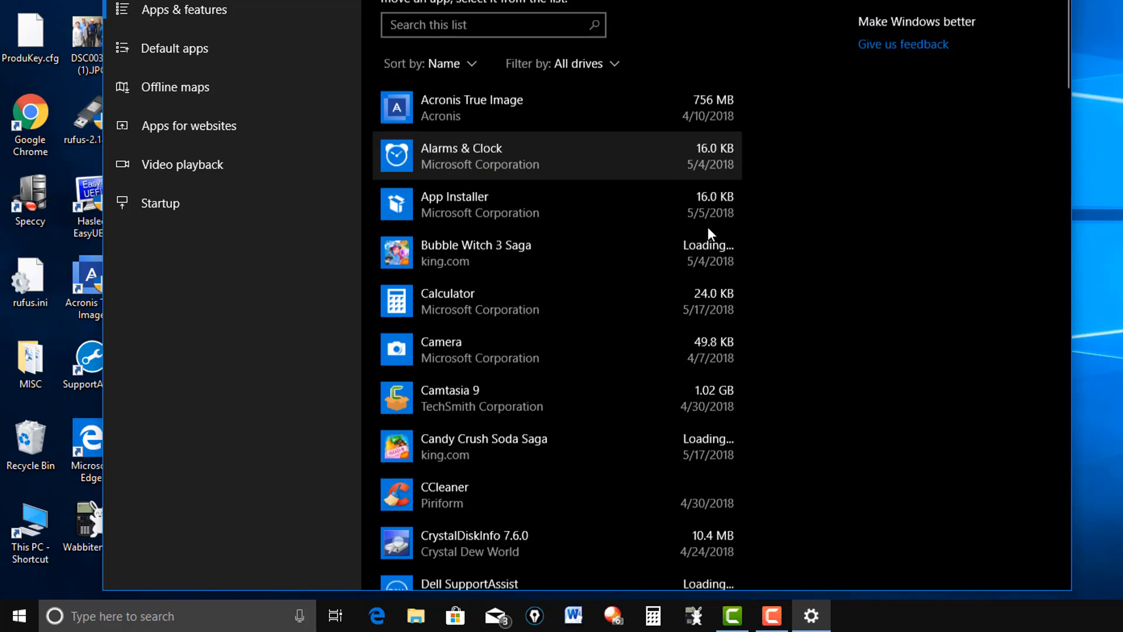
{"action": "scroll", "coordinate": [708, 231], "scroll_direction": "down", "scroll_amount": 5}
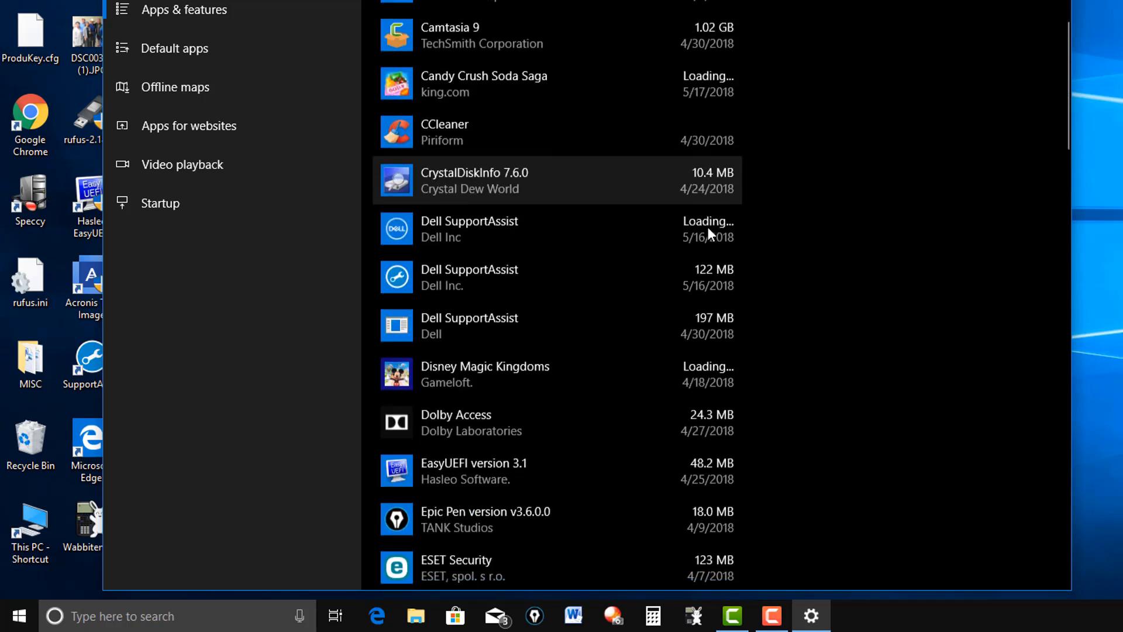
{"action": "scroll", "coordinate": [708, 229], "scroll_direction": "down", "scroll_amount": 5}
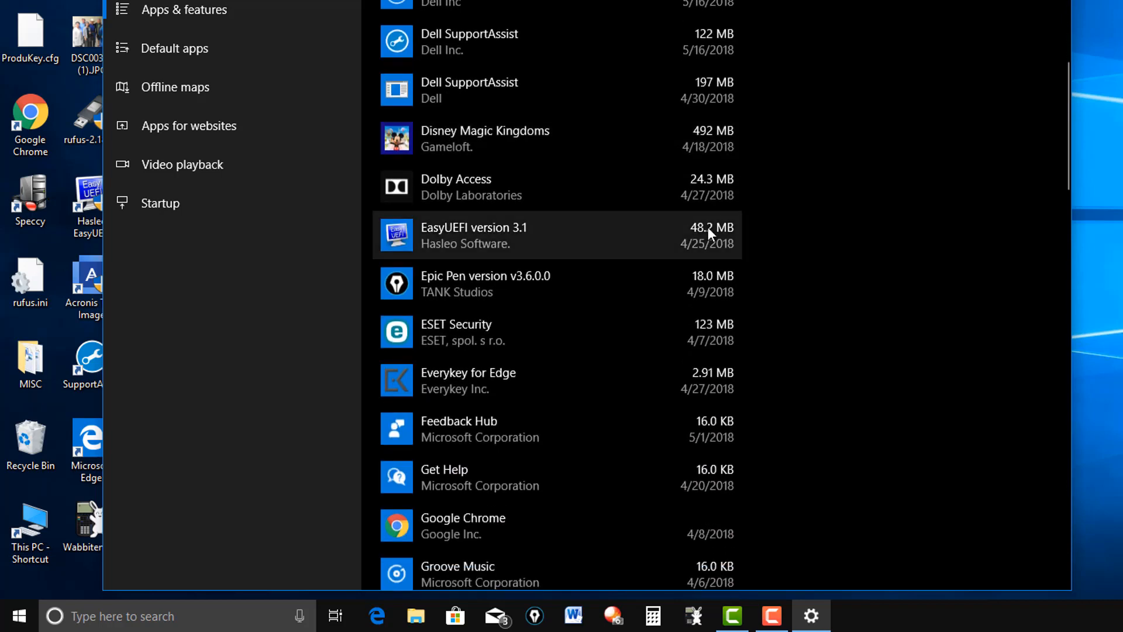
{"action": "scroll", "coordinate": [708, 227], "scroll_direction": "down", "scroll_amount": 7}
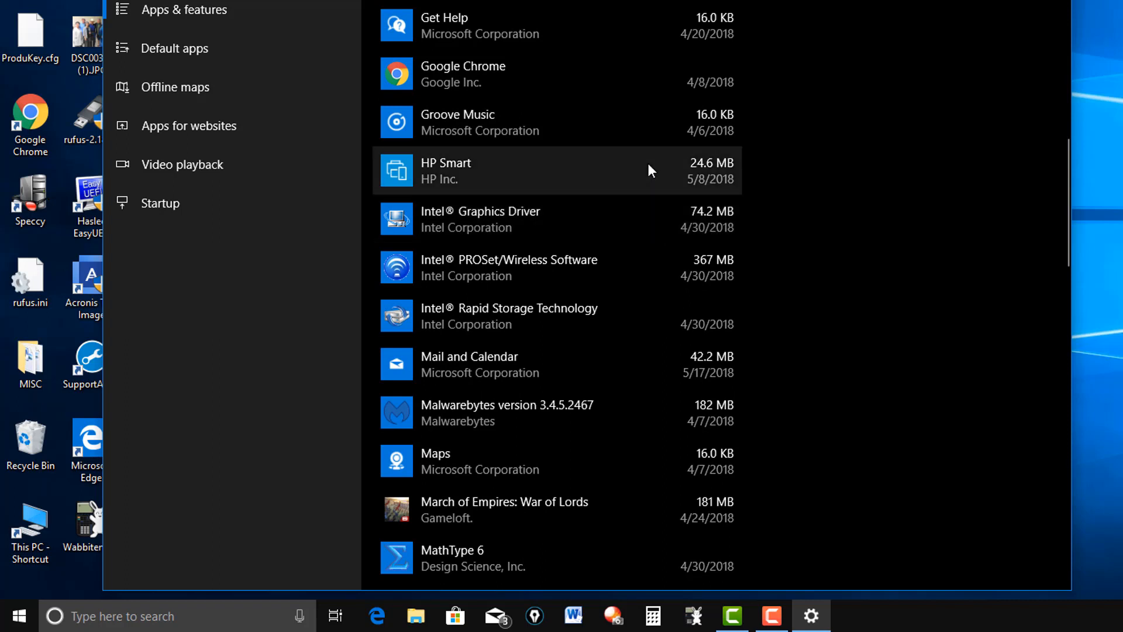
{"action": "left_click", "coordinate": [641, 134]}
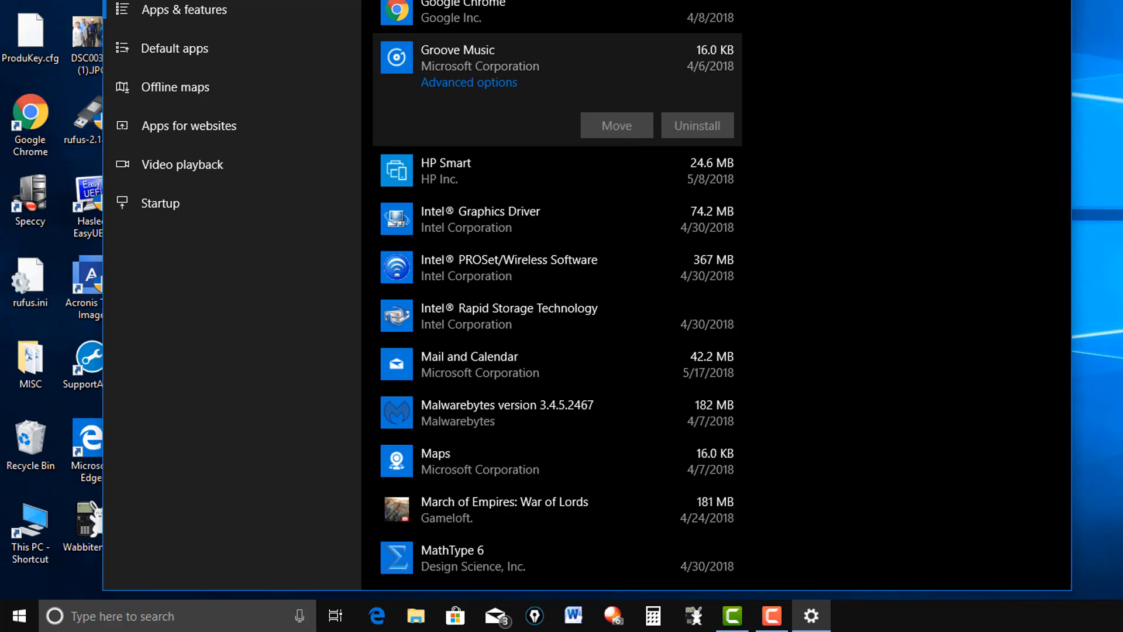
{"action": "key", "text": "alt+F4"}
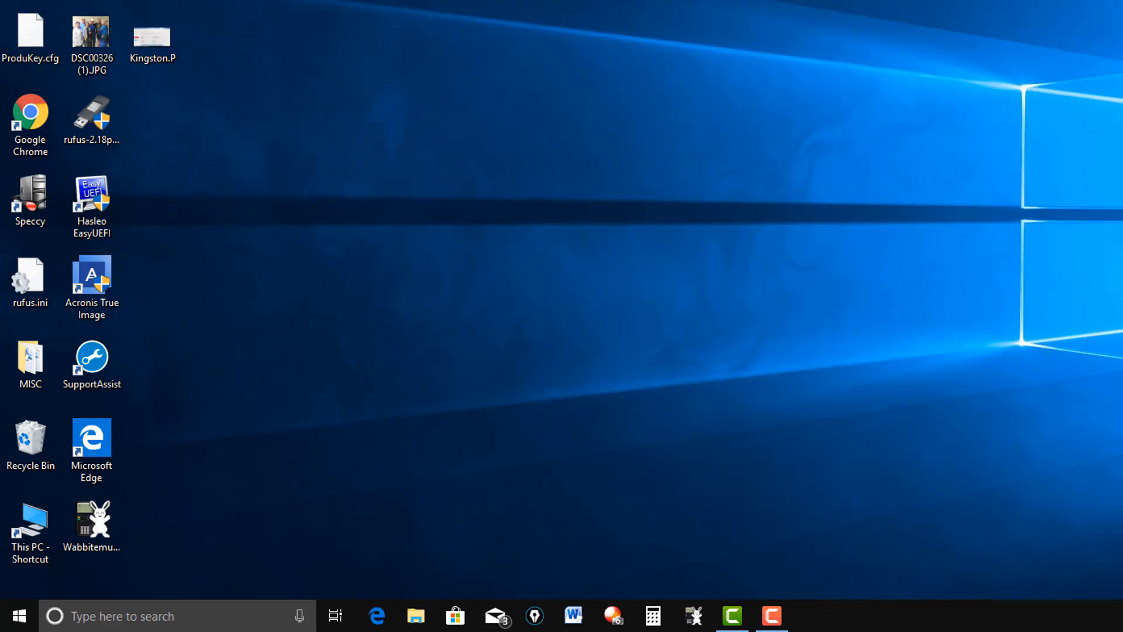
Step: Examine the available power plans through the additional power settings, and close both the power plan and Settings windows
{"action": "right_click", "coordinate": [19, 619]}
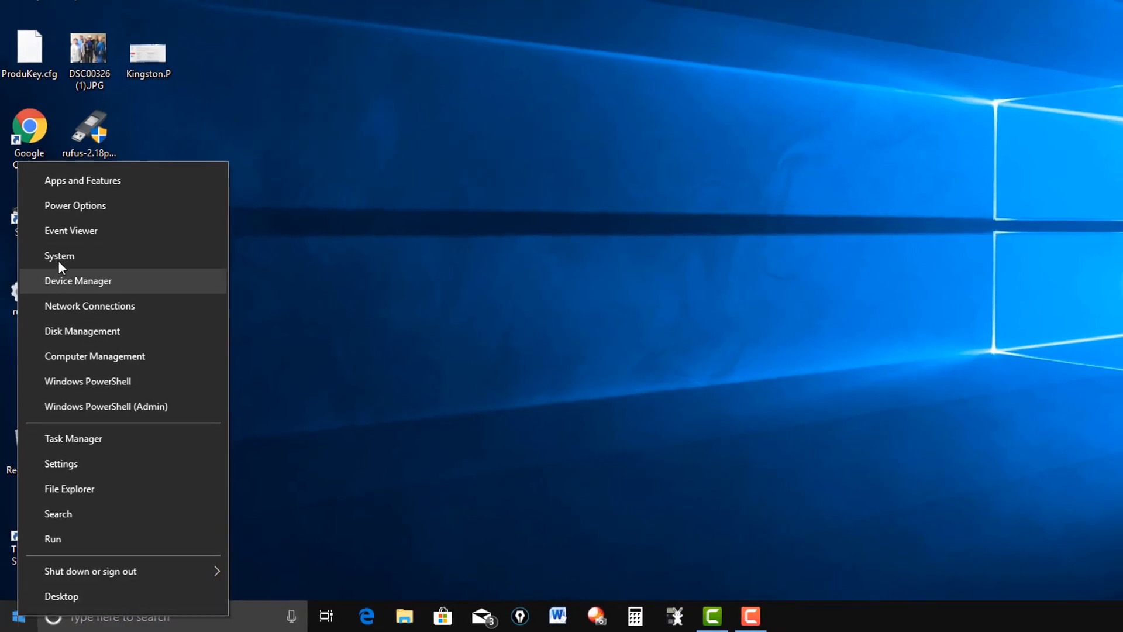
{"action": "left_click", "coordinate": [76, 206]}
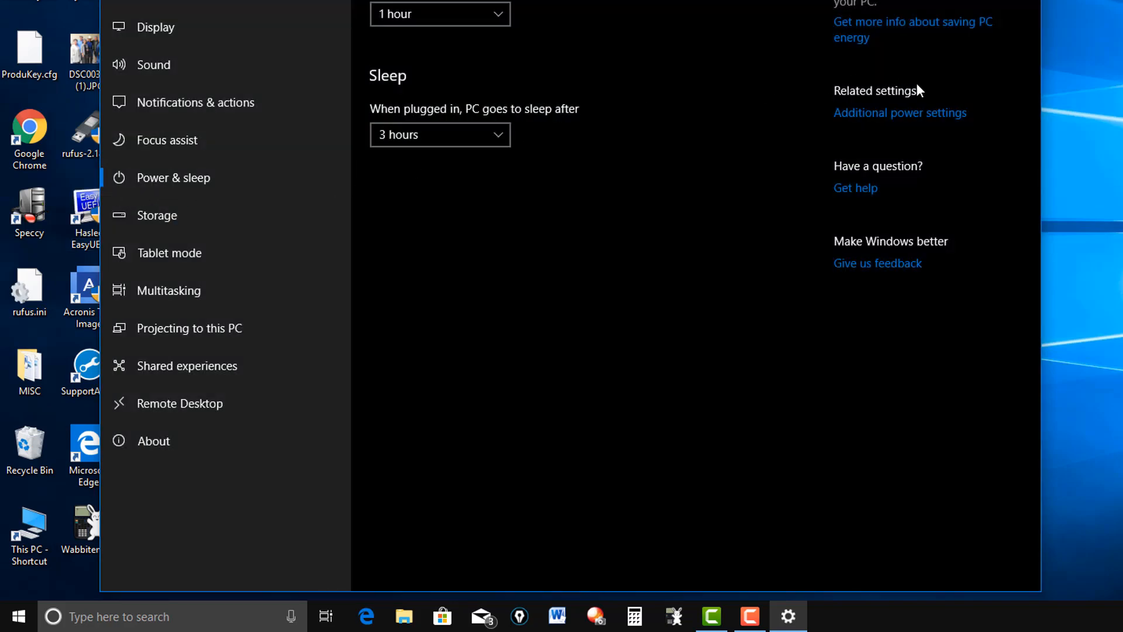
{"action": "left_click", "coordinate": [894, 117]}
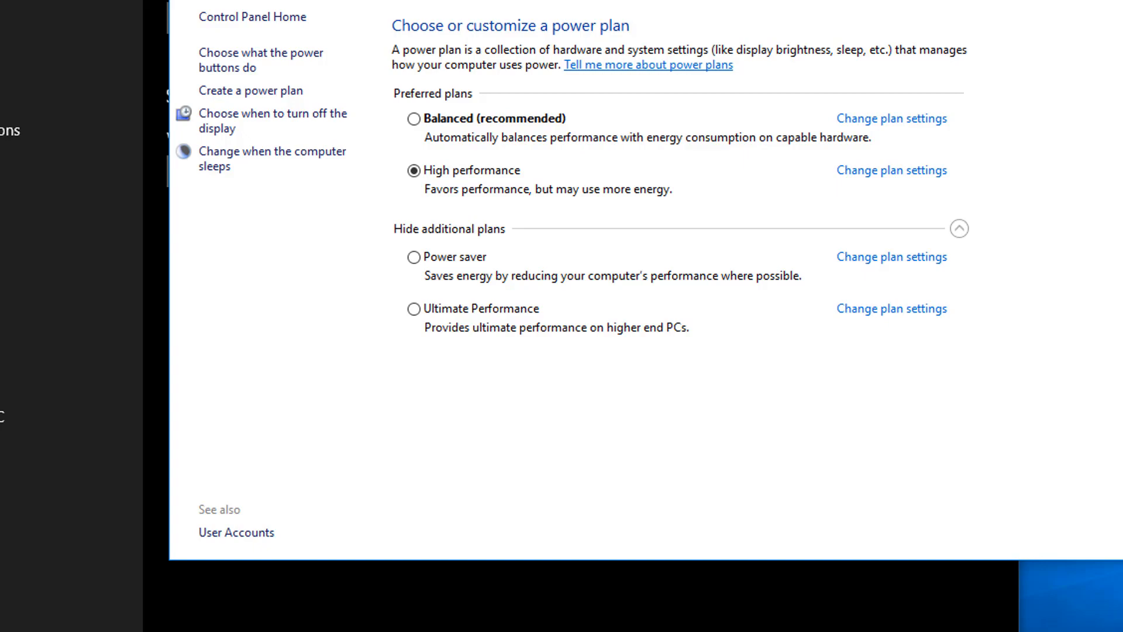
{"action": "key", "text": "alt+F4"}
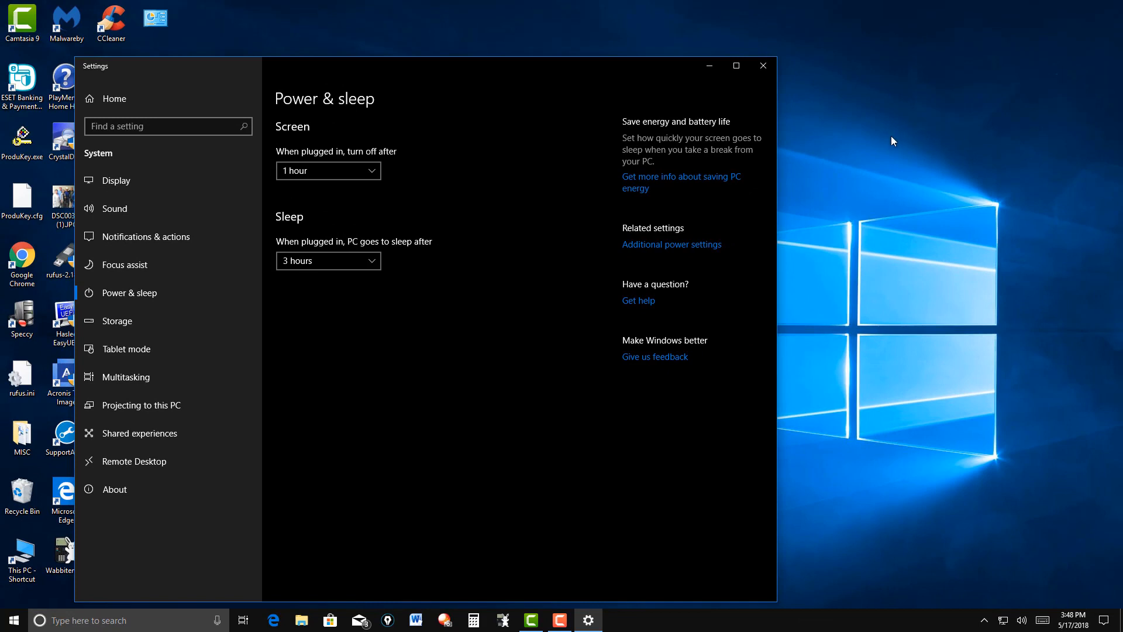
{"action": "left_click", "coordinate": [763, 66]}
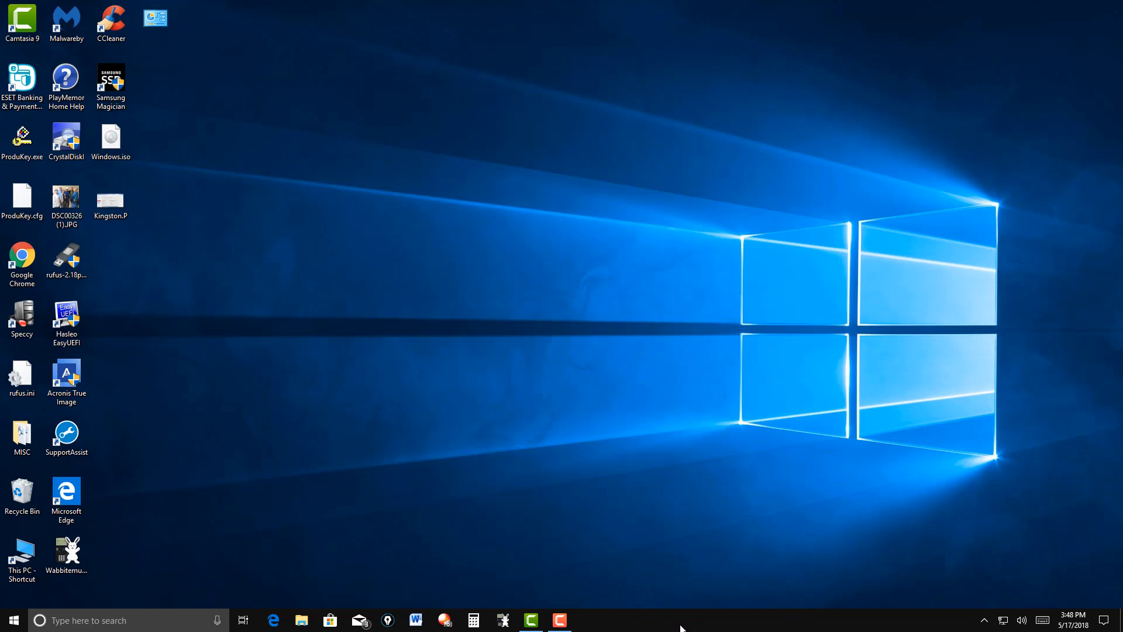
Step: Review the startup programs and their status in Task Manager, and check the available options for Media Check Tool
{"action": "right_click", "coordinate": [681, 628]}
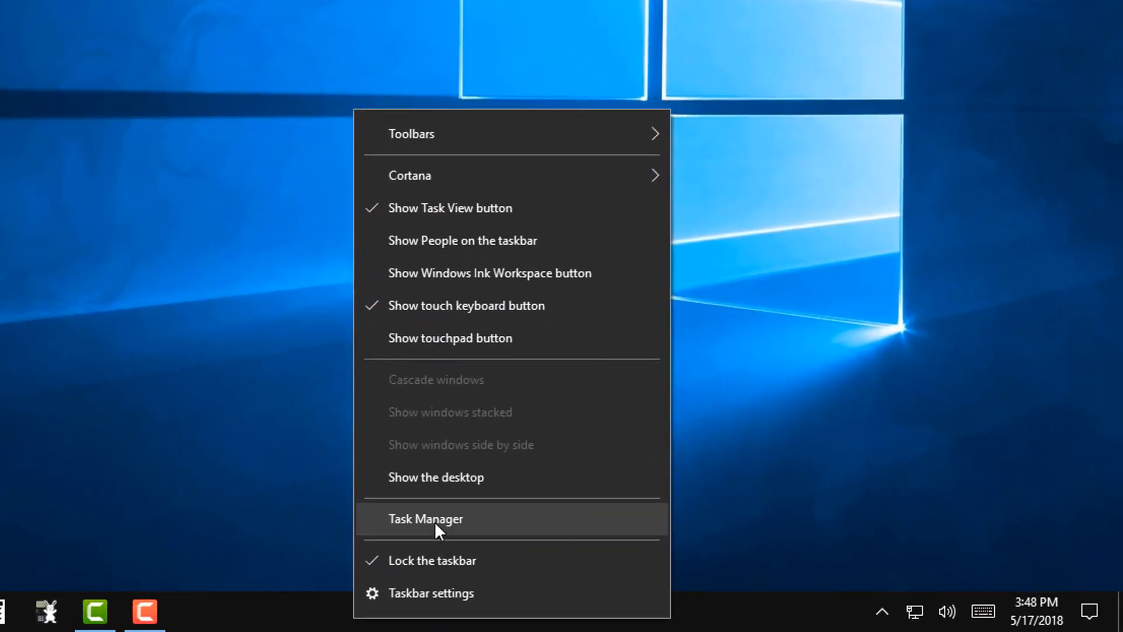
{"action": "left_click", "coordinate": [435, 522]}
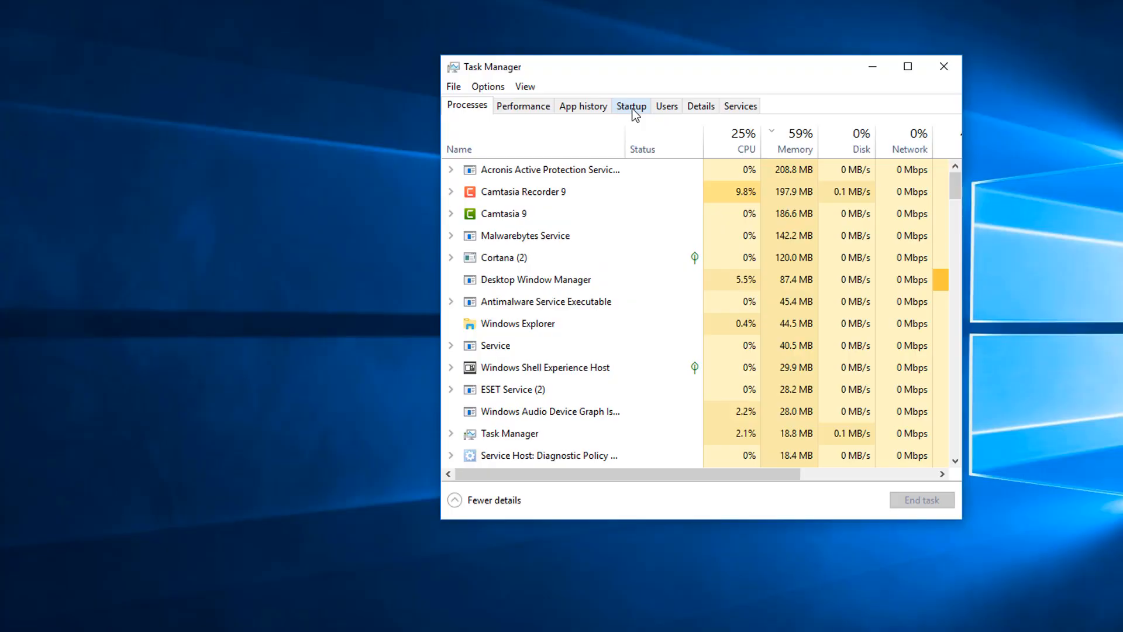
{"action": "left_click", "coordinate": [634, 111]}
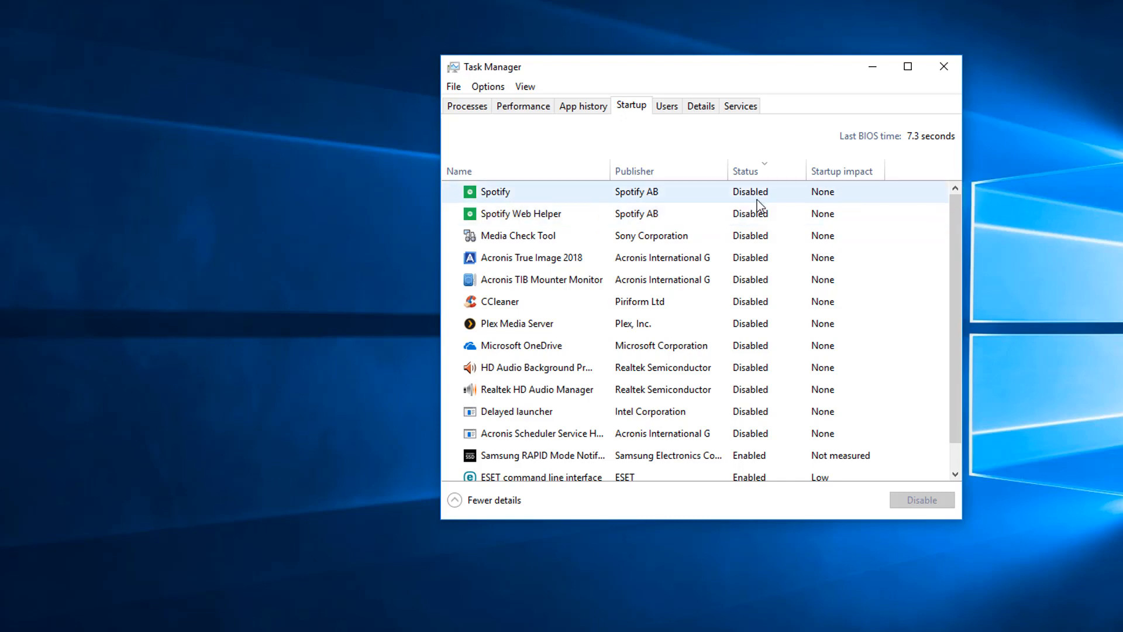
{"action": "scroll", "coordinate": [758, 200], "scroll_direction": "down", "scroll_amount": 1}
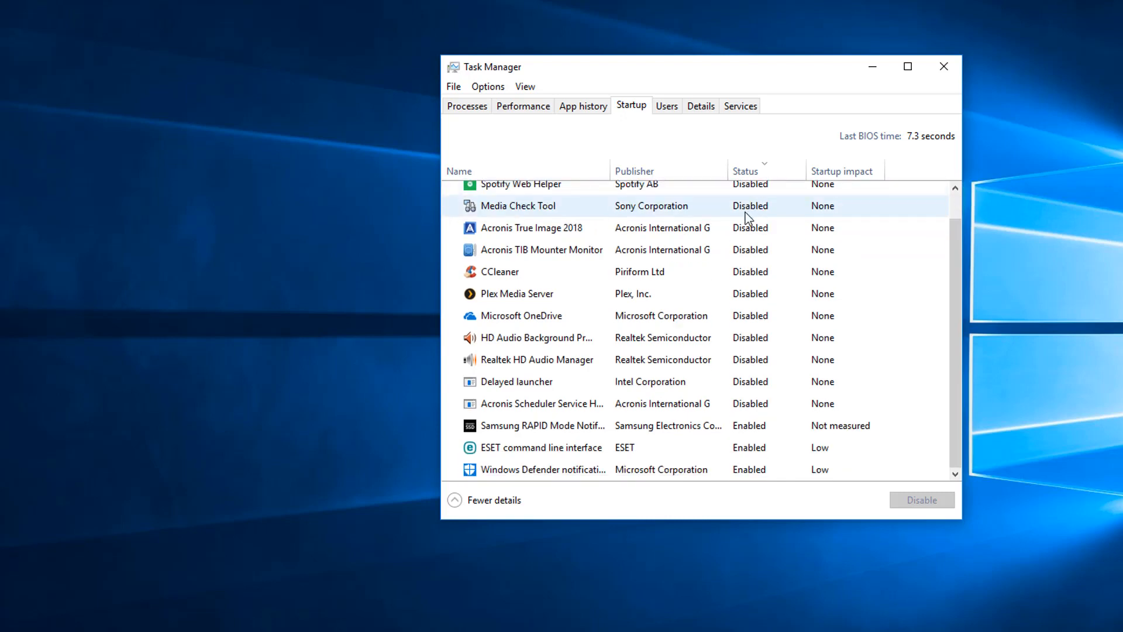
{"action": "right_click", "coordinate": [745, 212]}
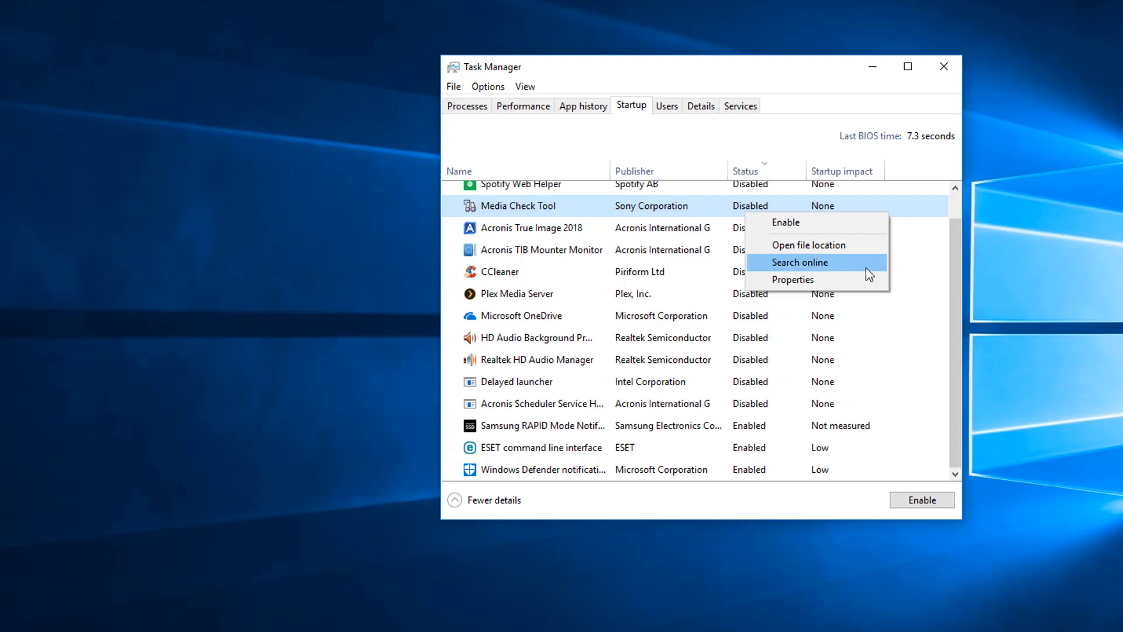
{"action": "left_click", "coordinate": [957, 261]}
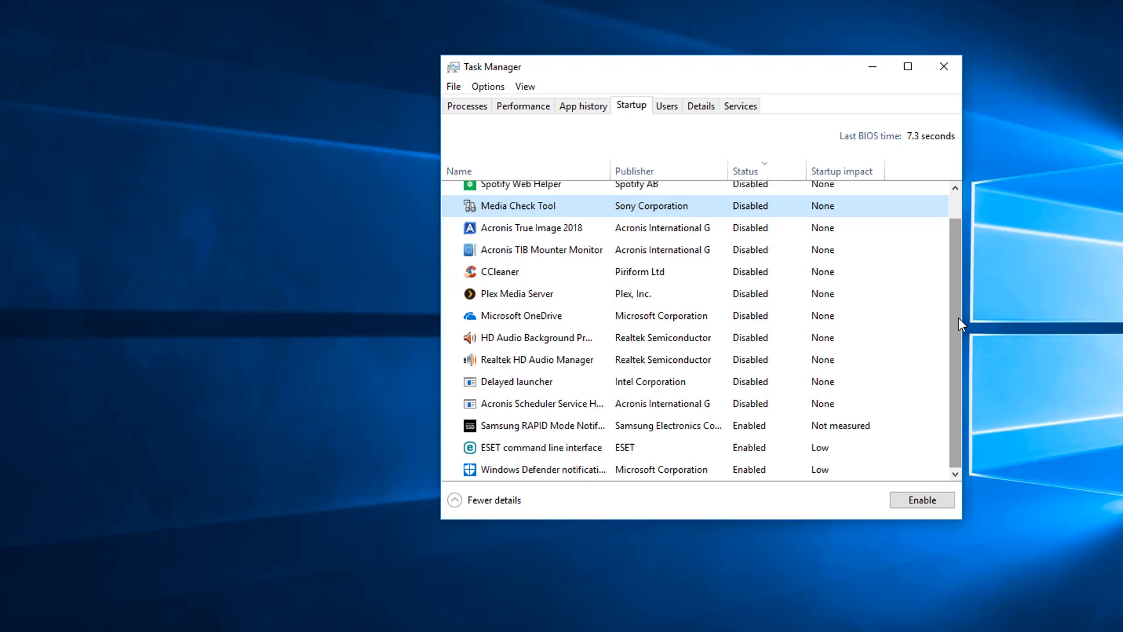
{"action": "mouse_move", "coordinate": [959, 317]}
{"action": "left_mouse_down"}
{"action": "mouse_move", "coordinate": [960, 278]}
{"action": "mouse_move", "coordinate": [937, 340]}
{"action": "mouse_move", "coordinate": [940, 326]}
{"action": "left_mouse_up"}
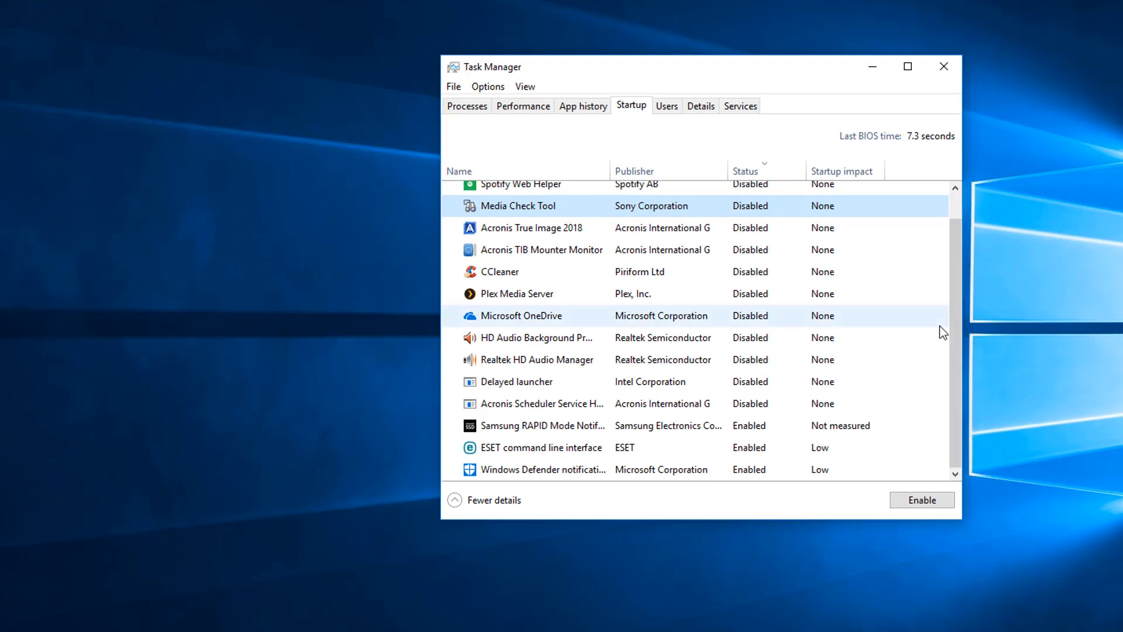
Step: Collapse Task Manager to fewer details, expand it to more details again, and close it
{"action": "left_click", "coordinate": [455, 501]}
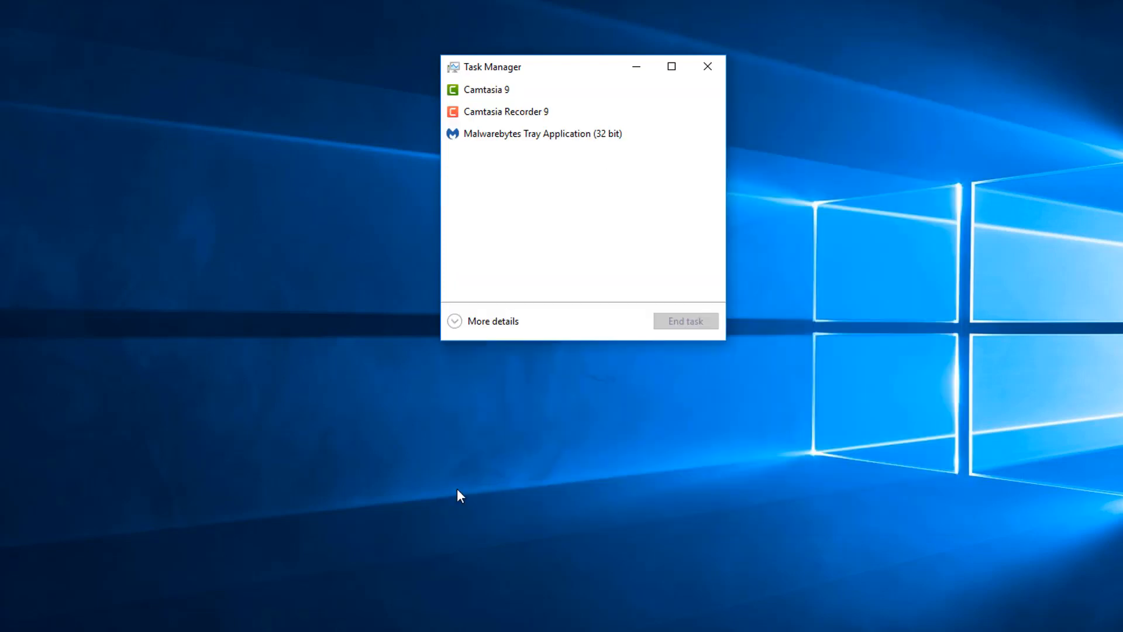
{"action": "left_click", "coordinate": [455, 323]}
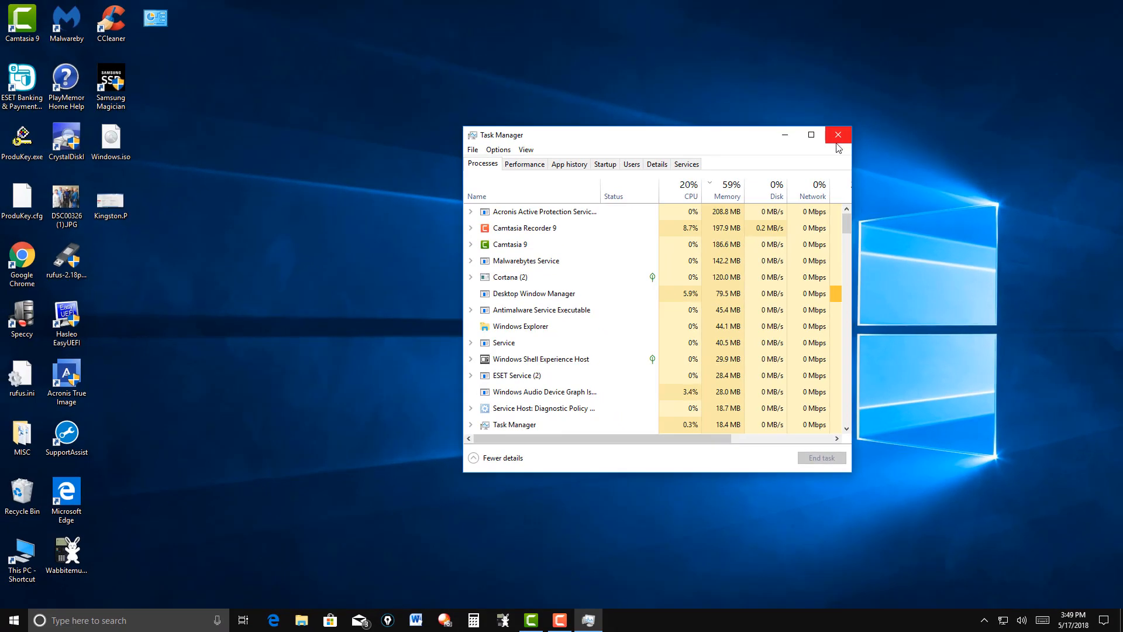
{"action": "left_click", "coordinate": [838, 139]}
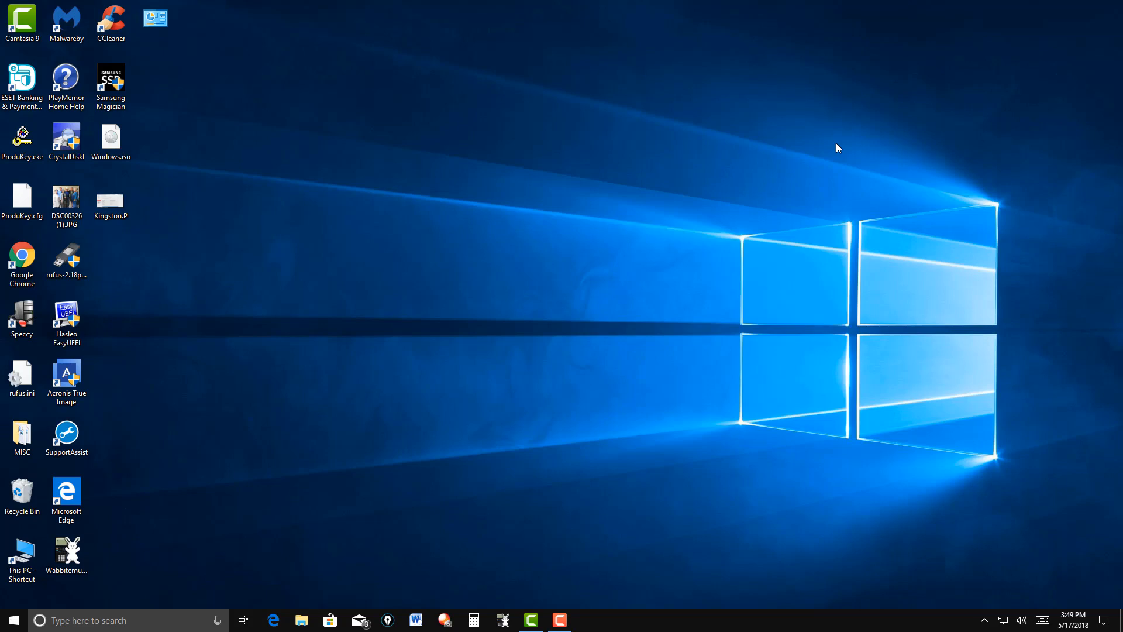
Step: Search Windows for cmd and open Command Prompt as administrator
{"action": "left_click", "coordinate": [83, 621]}
{"action": "type", "text": "cmd"}
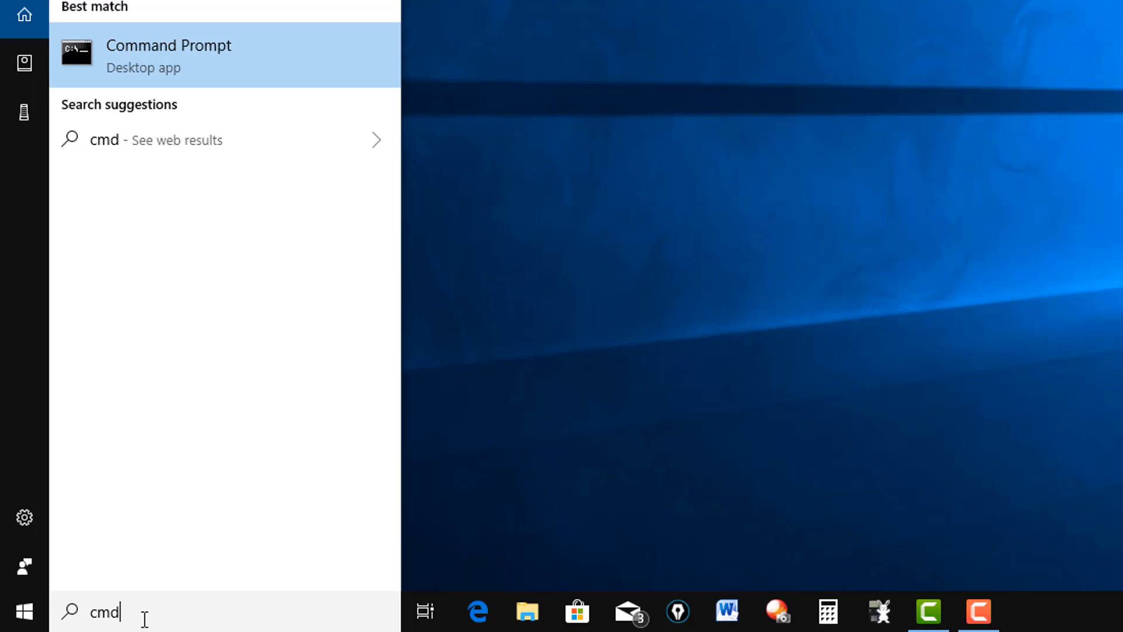
{"action": "right_click", "coordinate": [204, 82]}
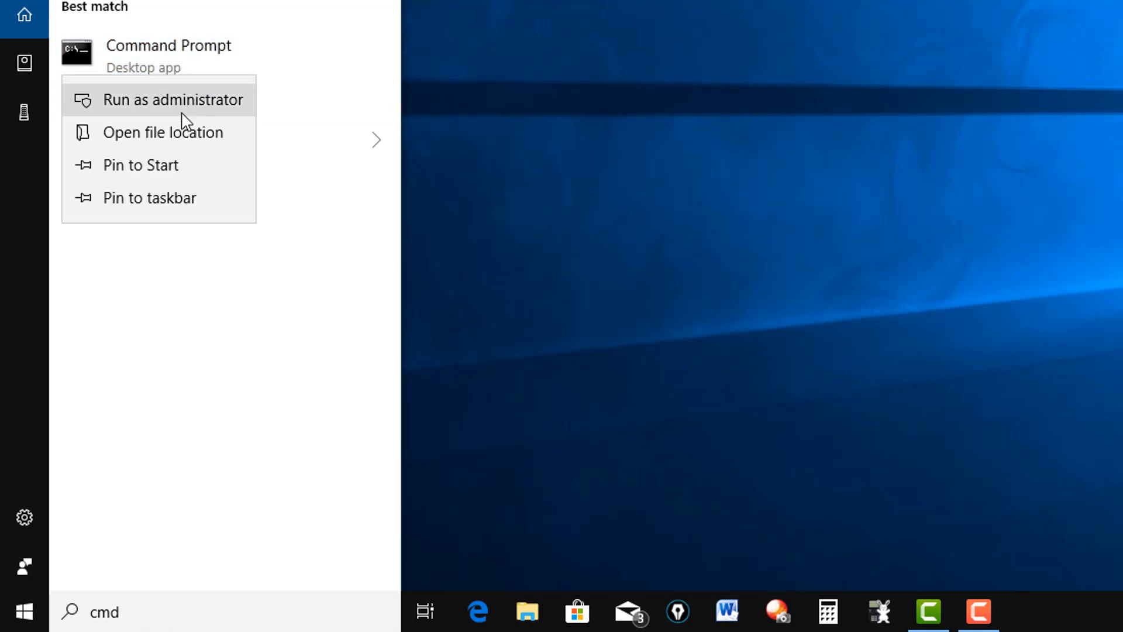
{"action": "left_click", "coordinate": [187, 100]}
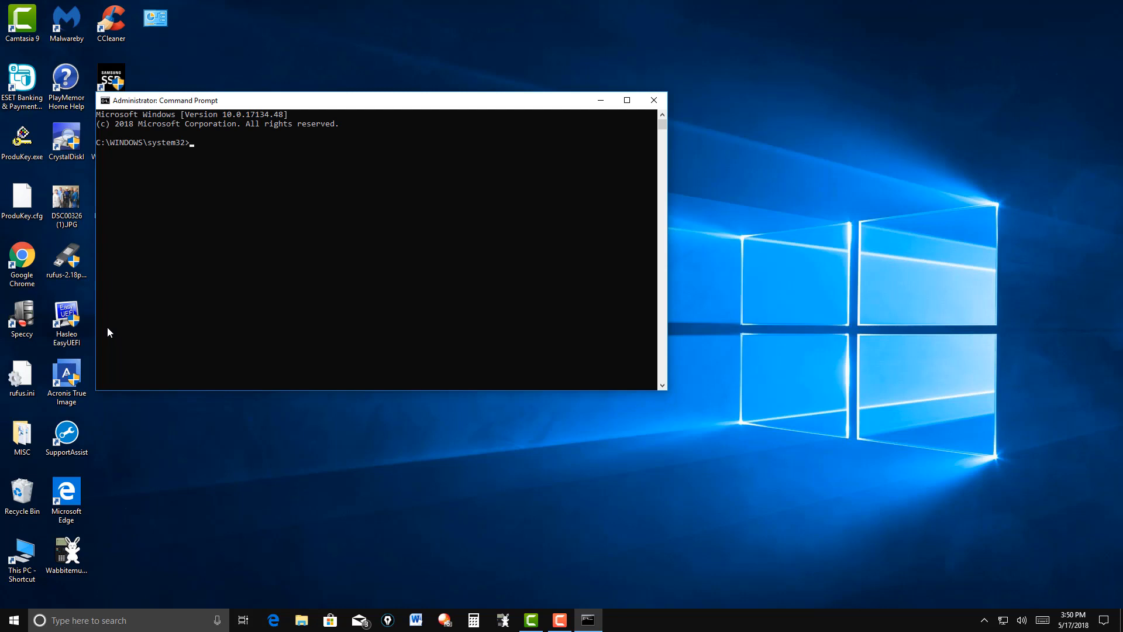
Step: Flush the DNS resolver cache by running ipconfig/flushdns, and close Command Prompt
{"action": "type", "text": "ipconfig"}
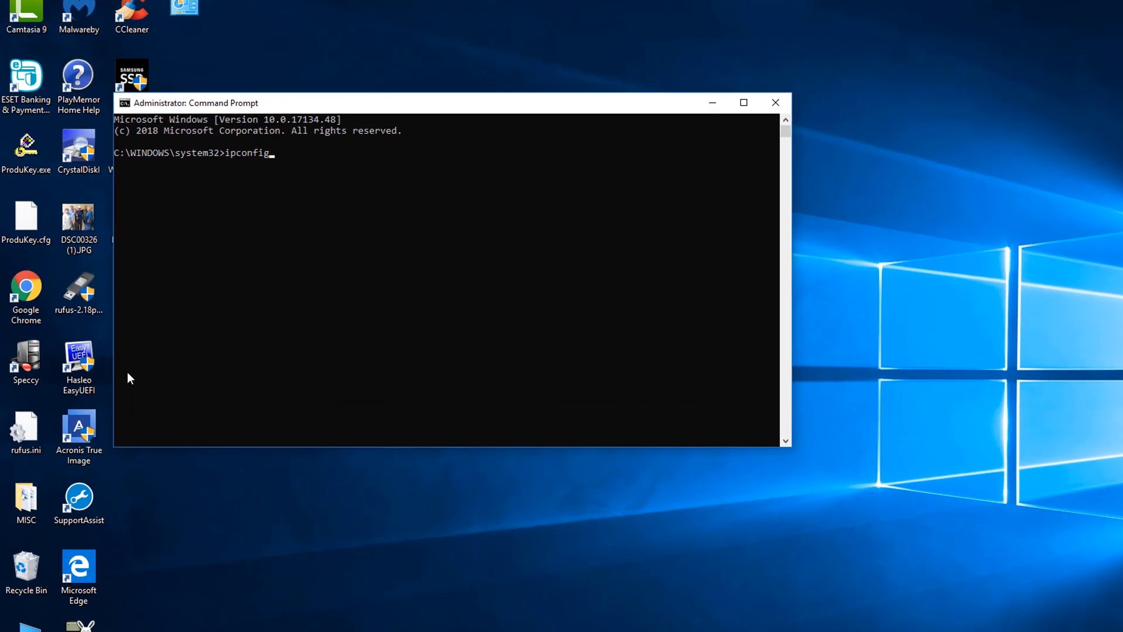
{"action": "type", "text": "/"}
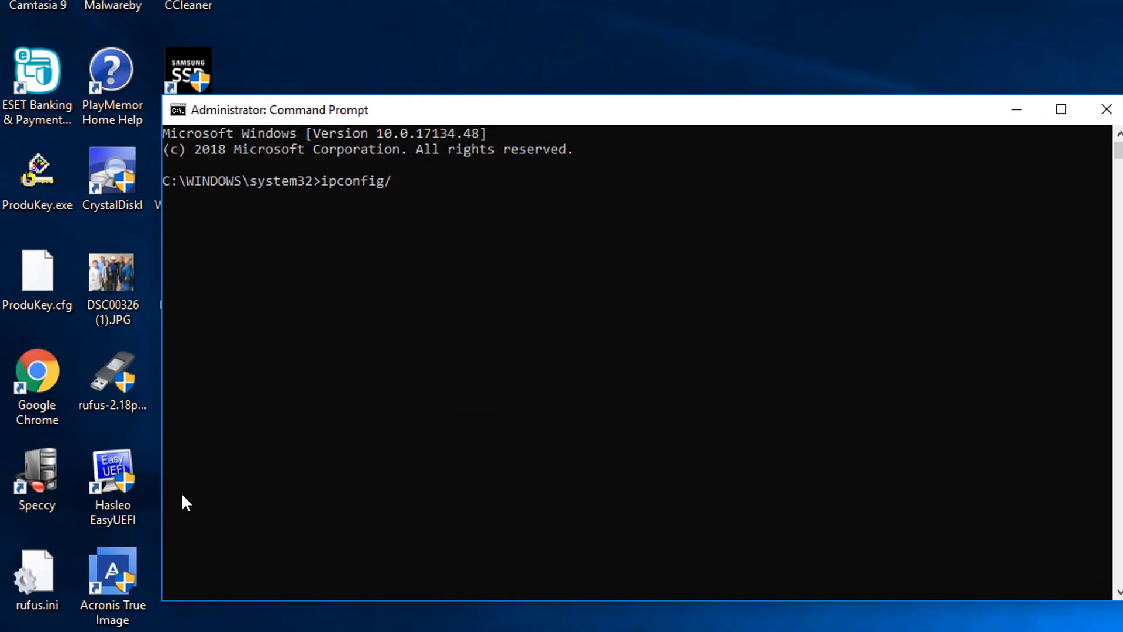
{"action": "type", "text": "flushds"}
{"action": "key", "text": "BackSpace"}
{"action": "type", "text": "ns"}
{"action": "key", "text": "Return"}
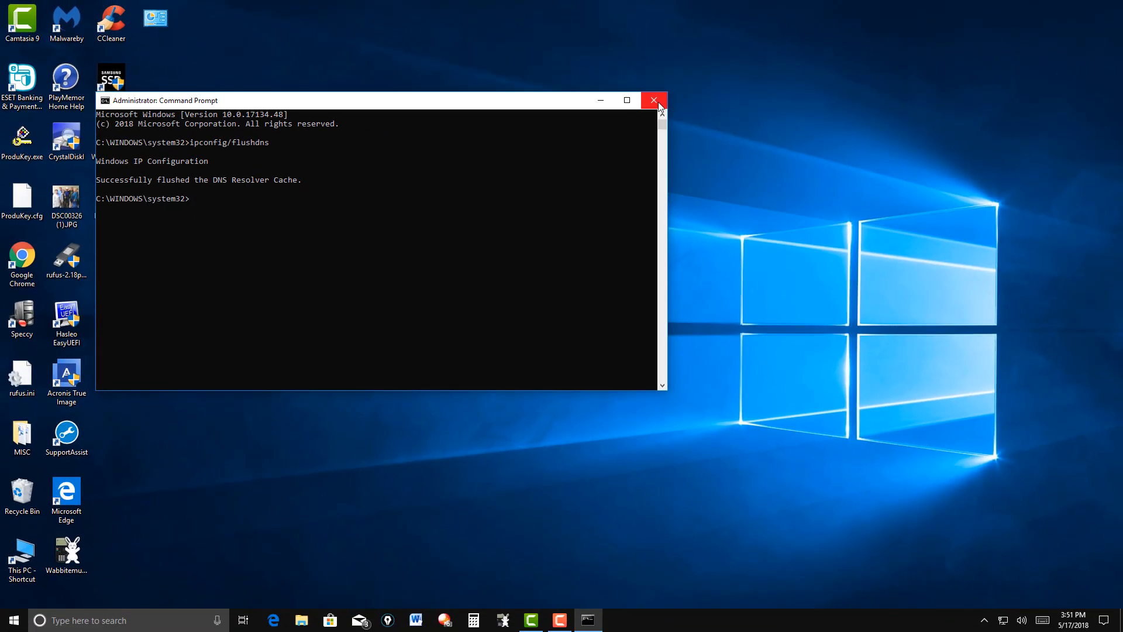
{"action": "left_click", "coordinate": [658, 105]}
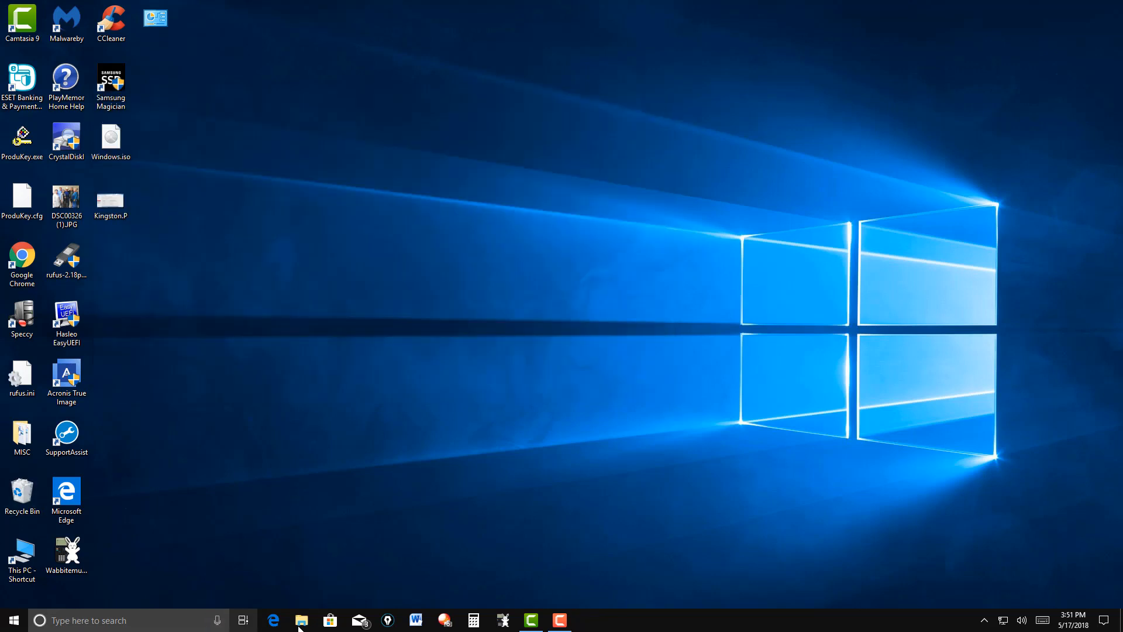
Step: Open Microsoft Edge, review the clear browsing data choices in its settings, and close the browser
{"action": "left_click", "coordinate": [273, 622]}
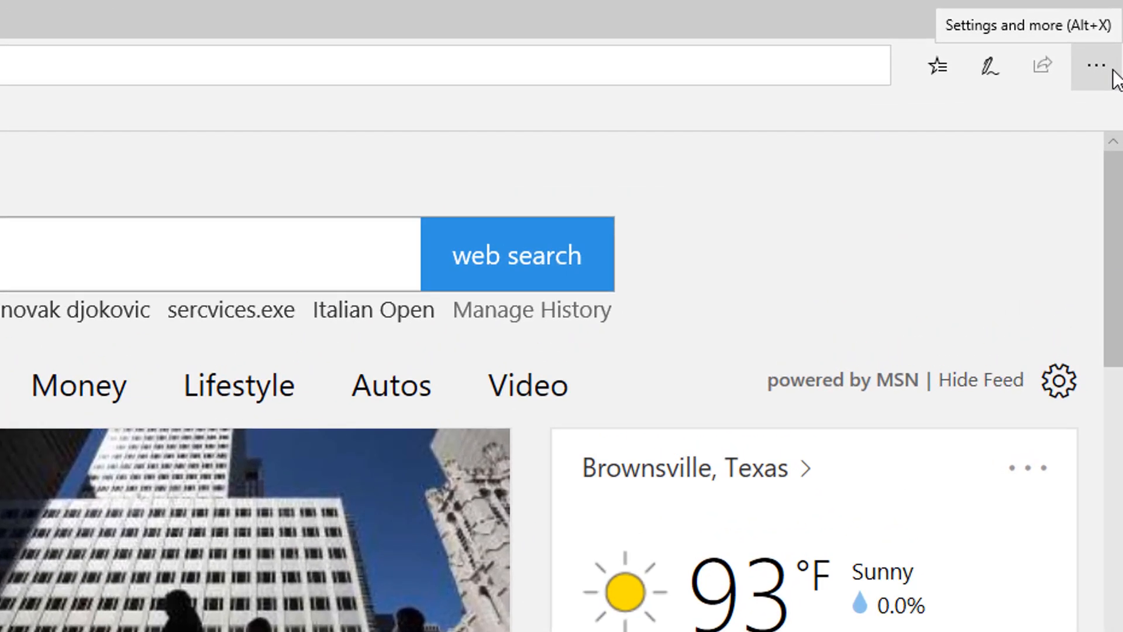
{"action": "left_click", "coordinate": [1098, 73]}
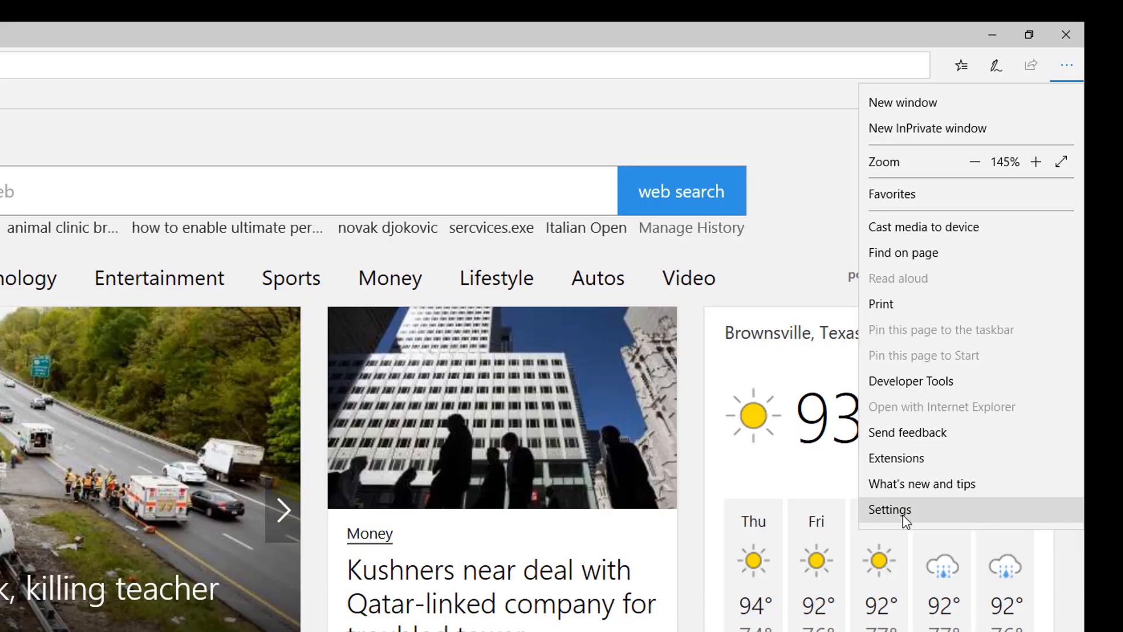
{"action": "left_click", "coordinate": [903, 515]}
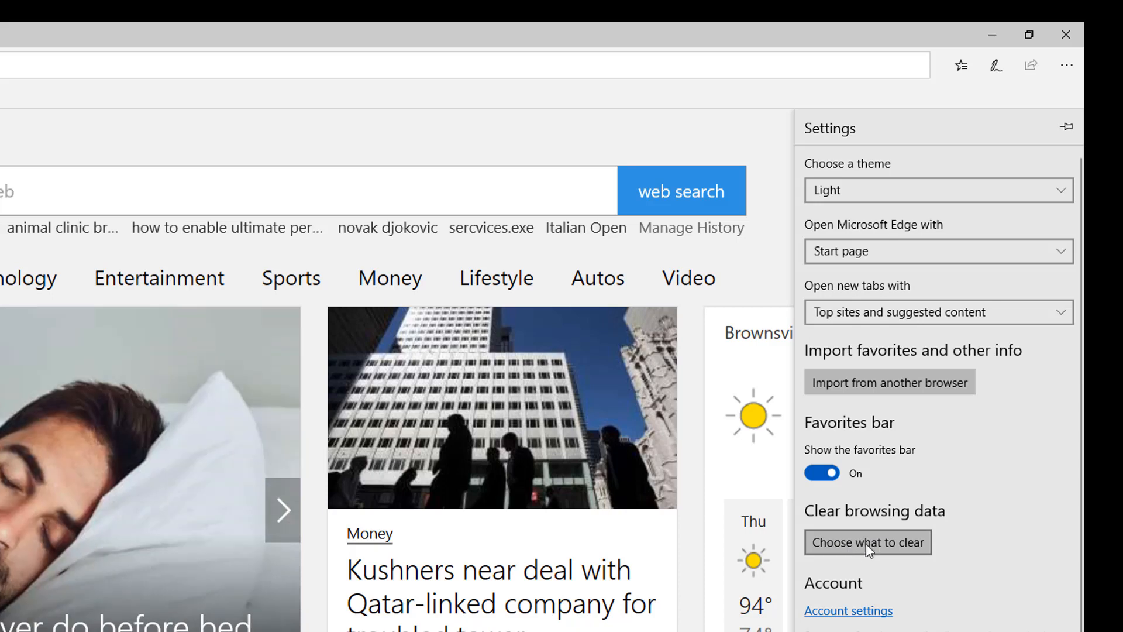
{"action": "left_click", "coordinate": [858, 543]}
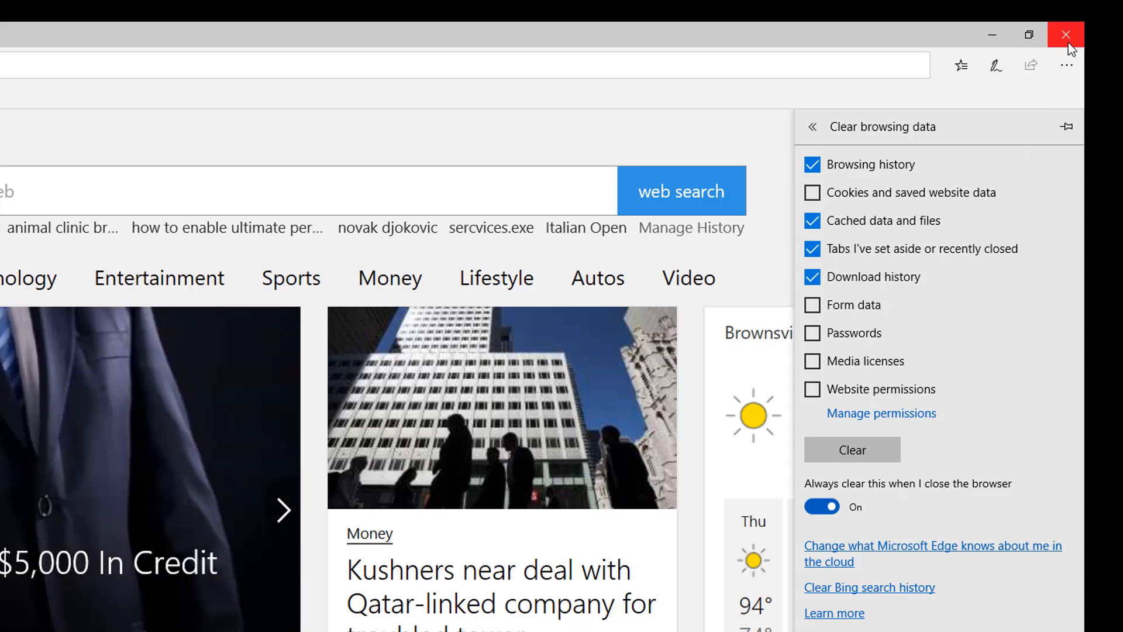
{"action": "left_click", "coordinate": [1070, 43]}
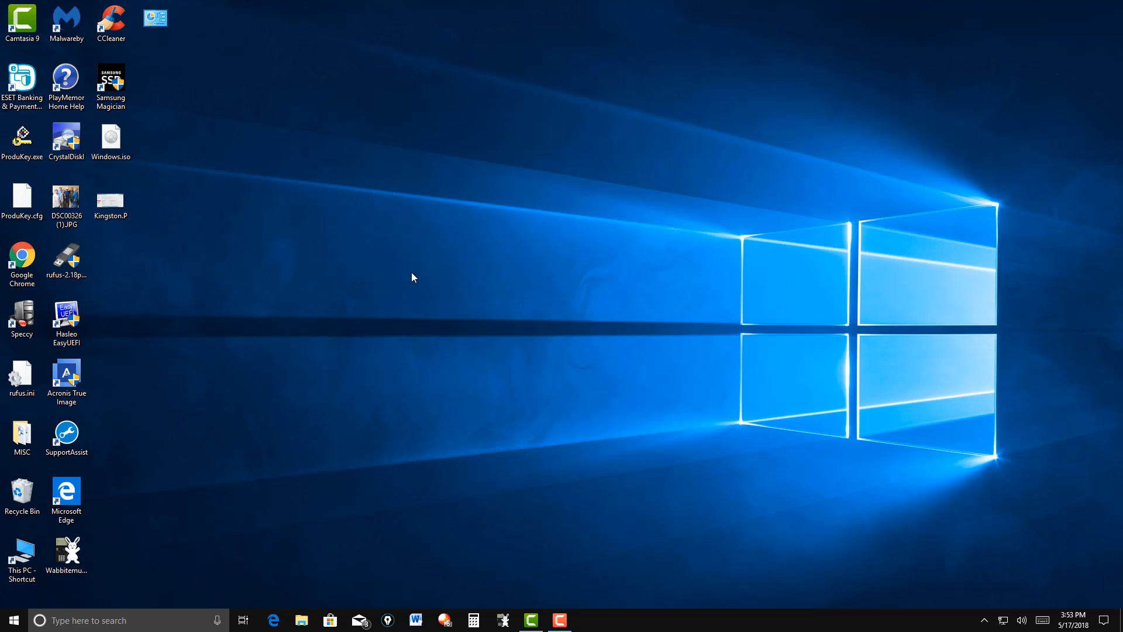
Step: Open Windows Defender Security Center and ESET Internet Security to check their protection status
{"action": "left_click", "coordinate": [987, 623]}
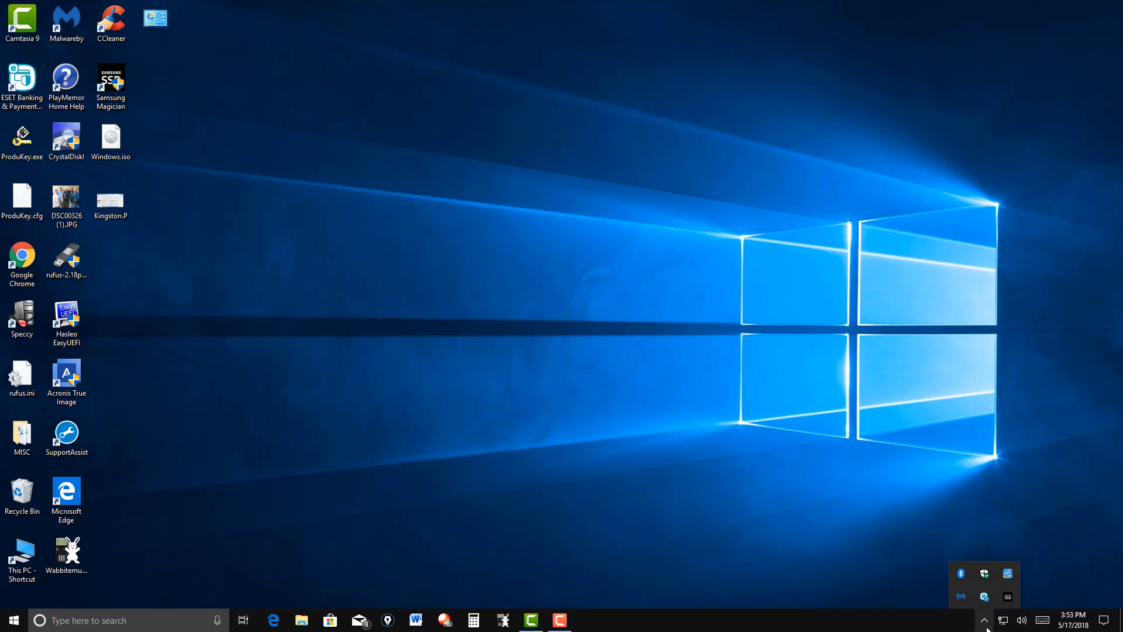
{"action": "left_click", "coordinate": [986, 576]}
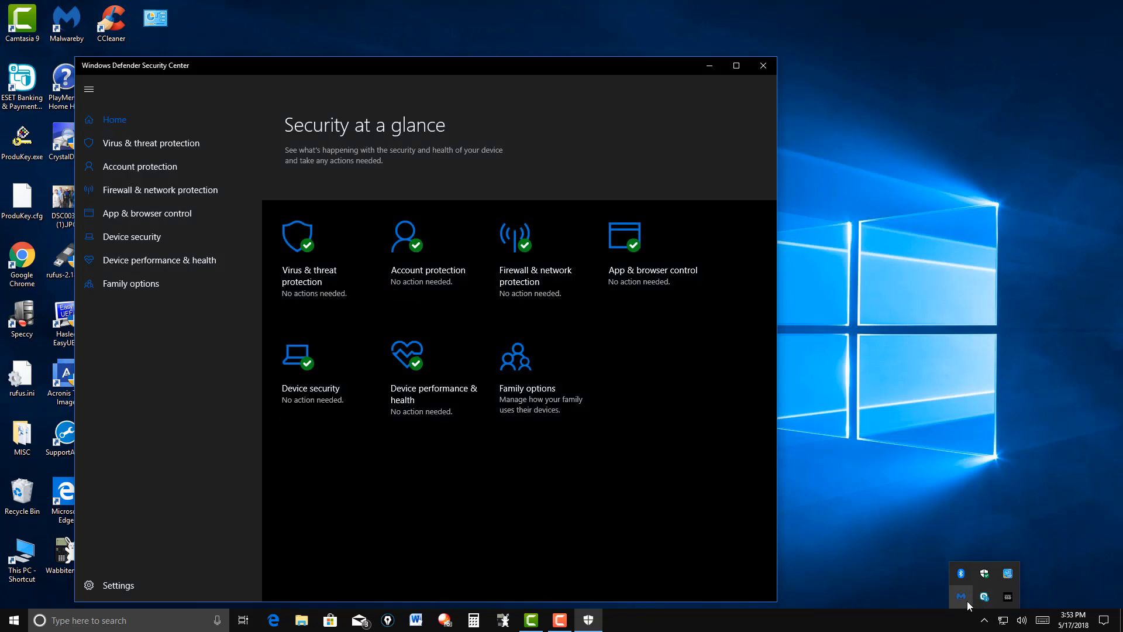
{"action": "left_click", "coordinate": [985, 598]}
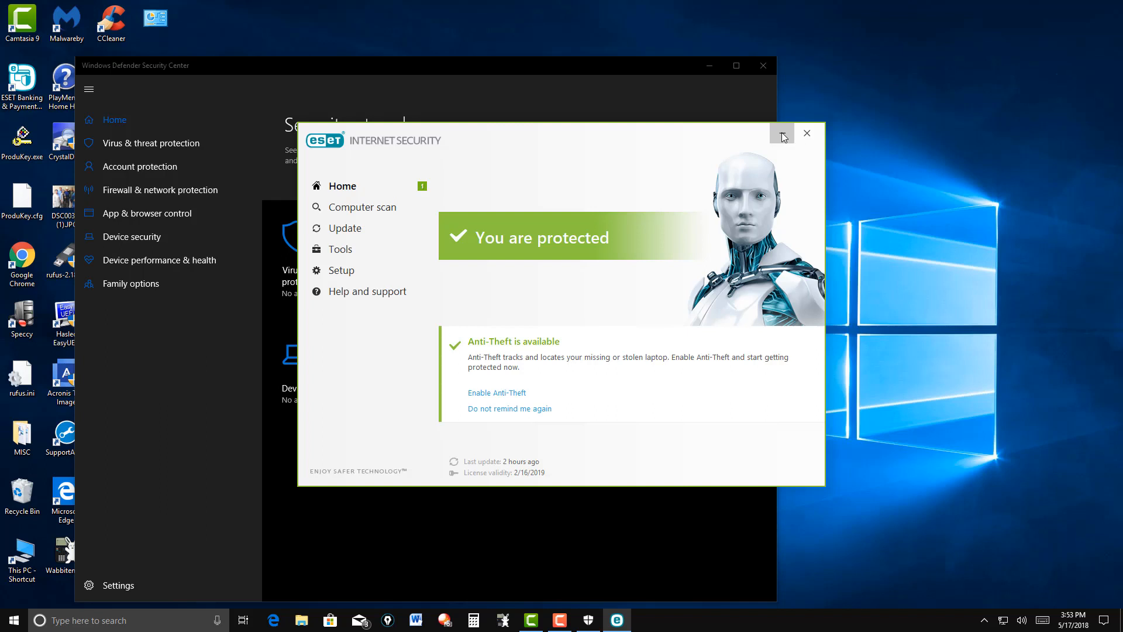
Step: Check the Malwarebytes protection options and dashboard, and close the Malwarebytes, ESET and Windows Defender windows
{"action": "left_click", "coordinate": [986, 622]}
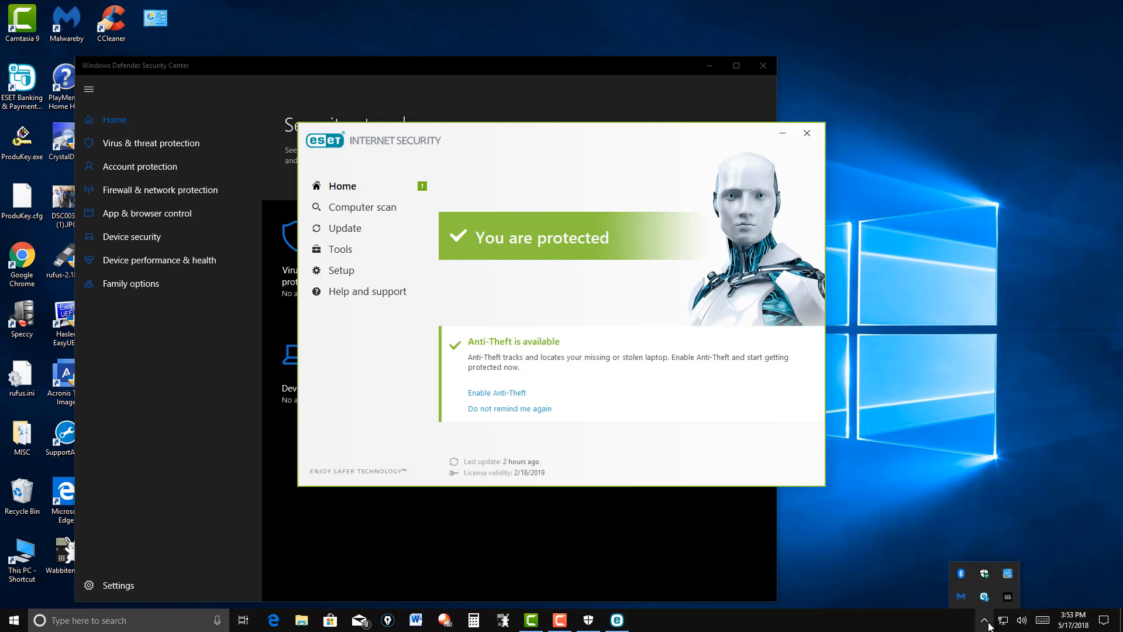
{"action": "right_click", "coordinate": [962, 598]}
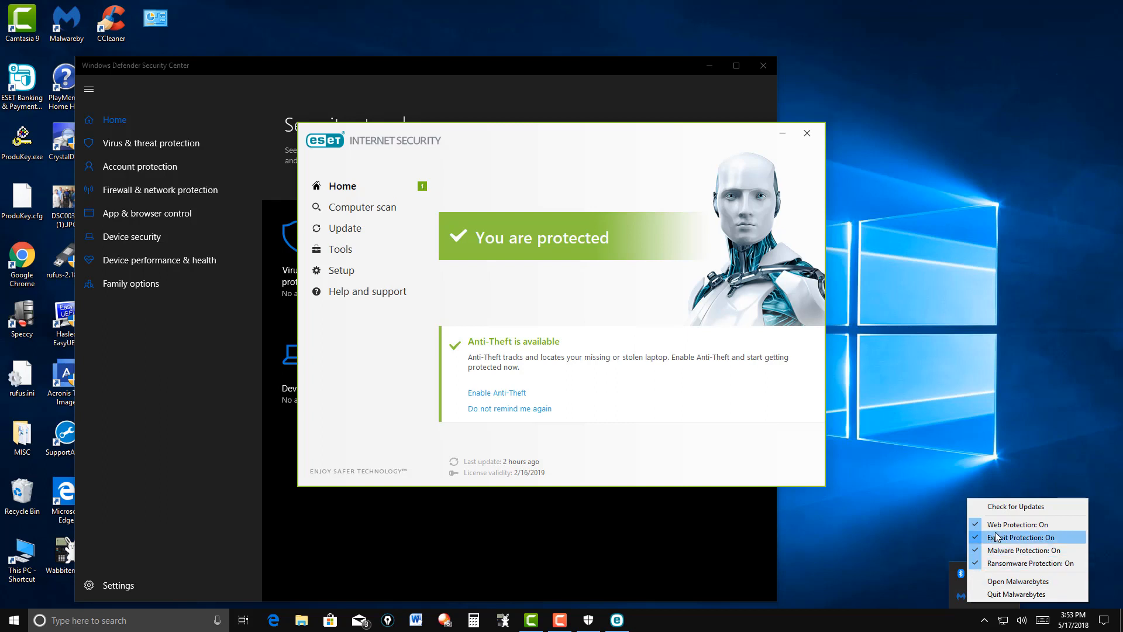
{"action": "left_click", "coordinate": [1018, 582]}
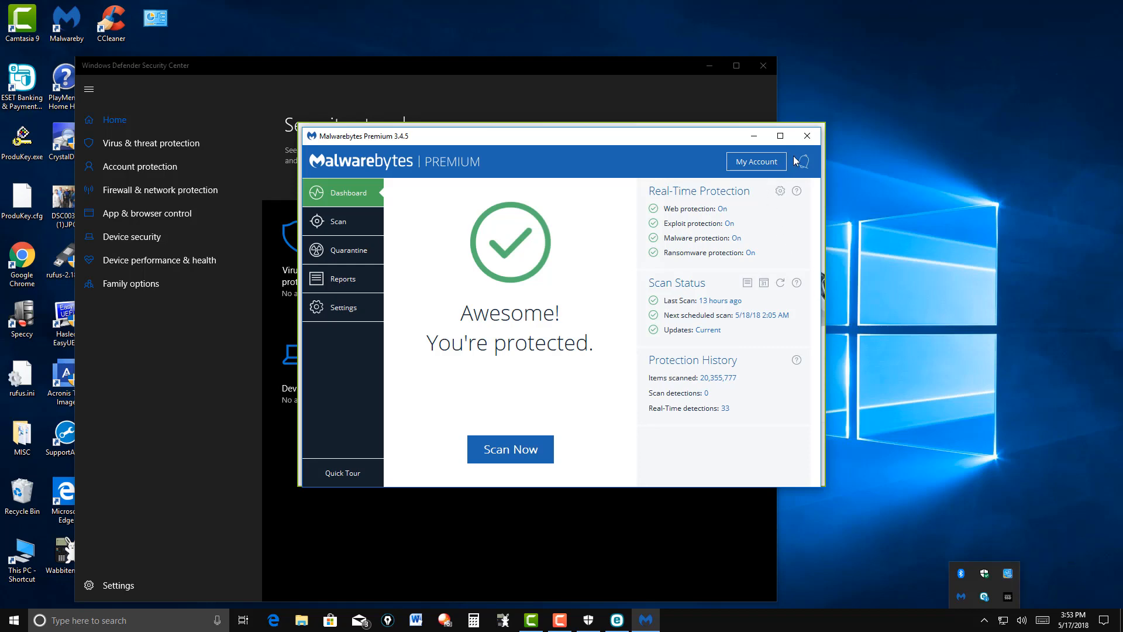
{"action": "left_click", "coordinate": [811, 139]}
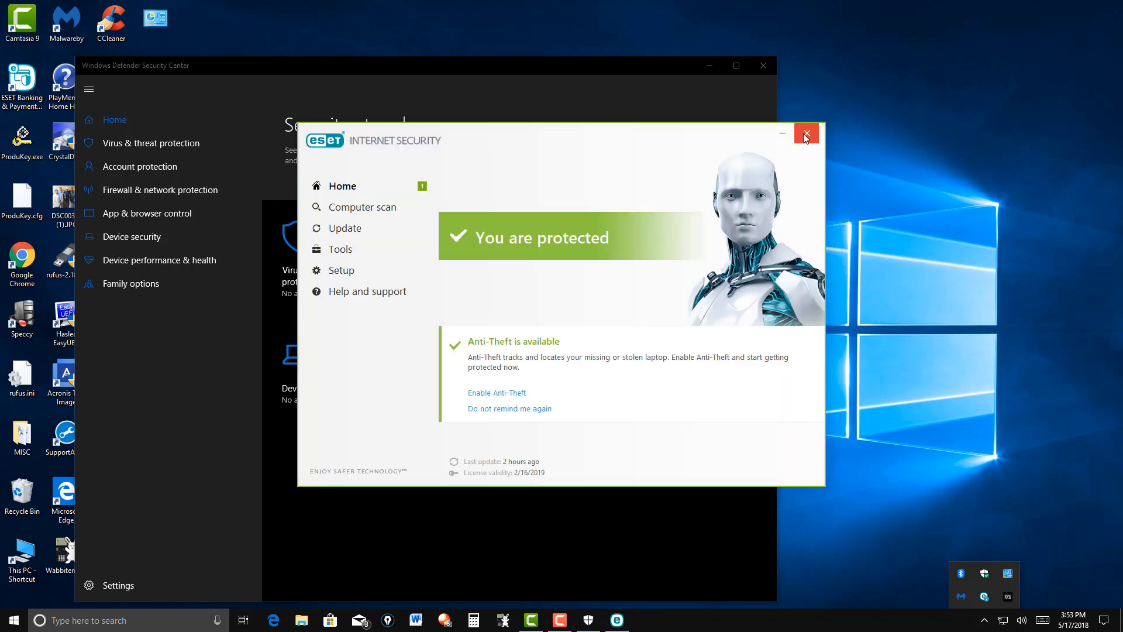
{"action": "left_click", "coordinate": [805, 136]}
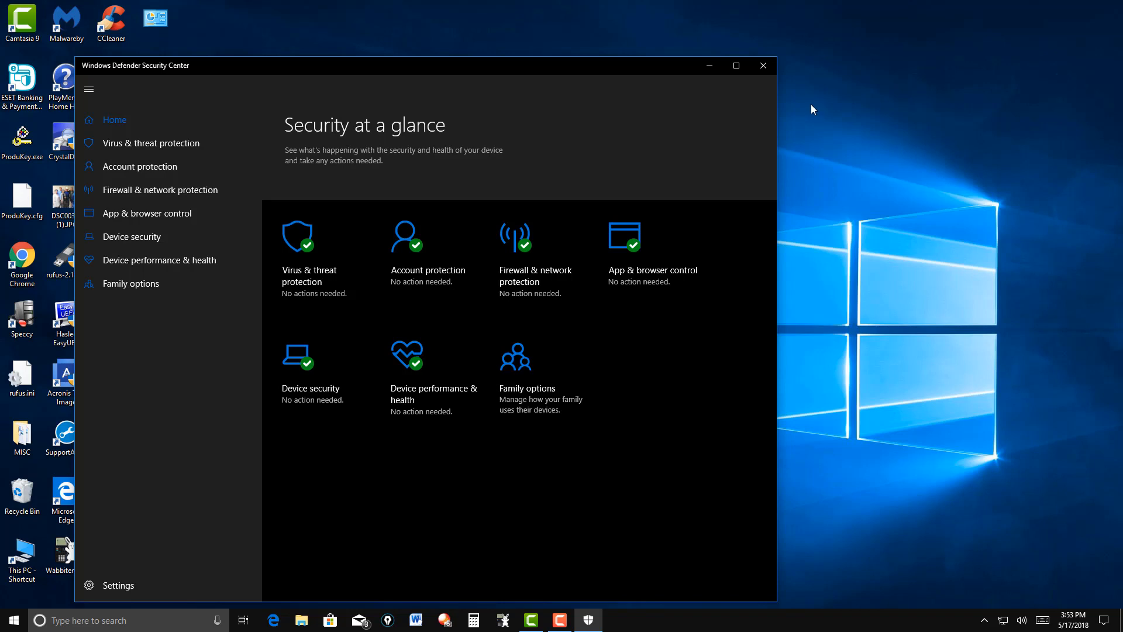
{"action": "left_click", "coordinate": [772, 69]}
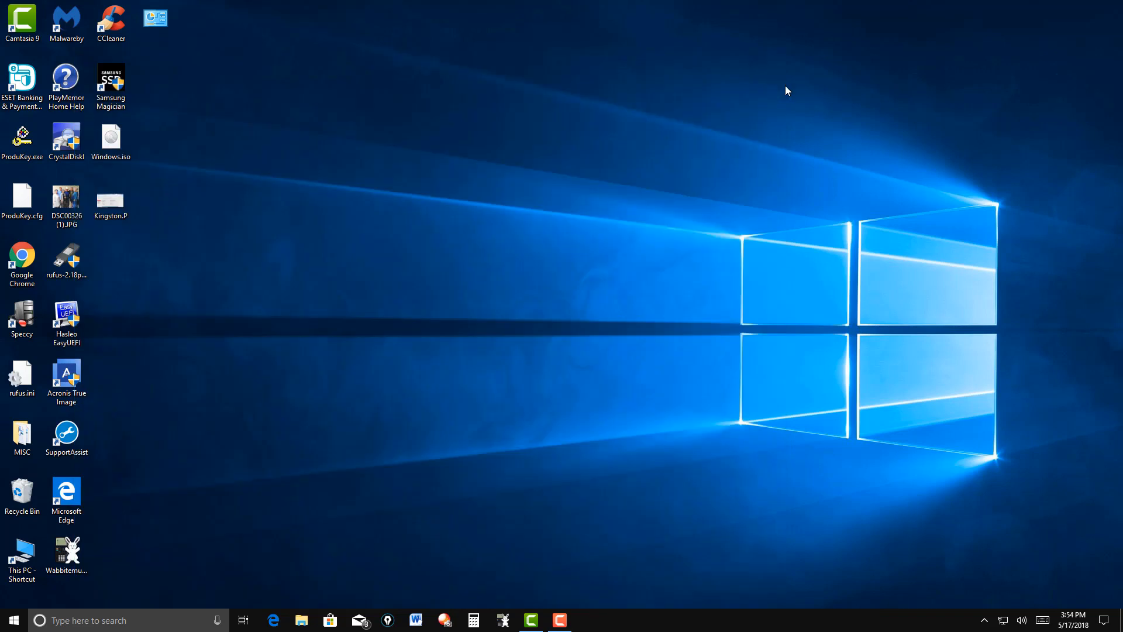
Step: Launch the Microsoft Windows Malicious Software Removal Tool by running mrt.exe
{"action": "right_click", "coordinate": [19, 621]}
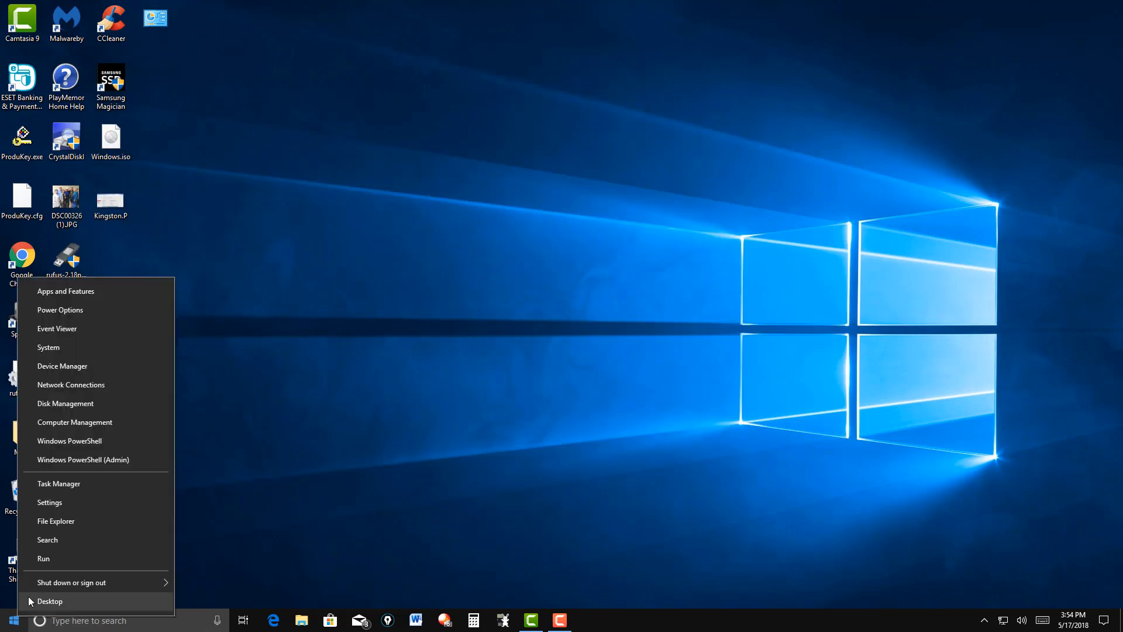
{"action": "left_click", "coordinate": [53, 561]}
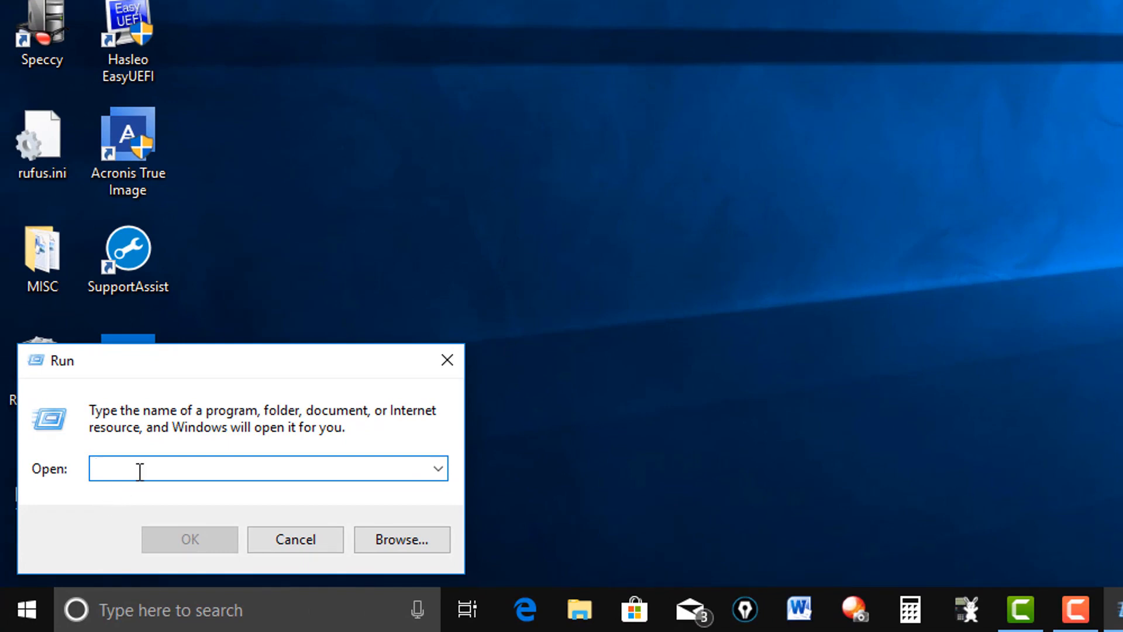
{"action": "type", "text": "mrt."}
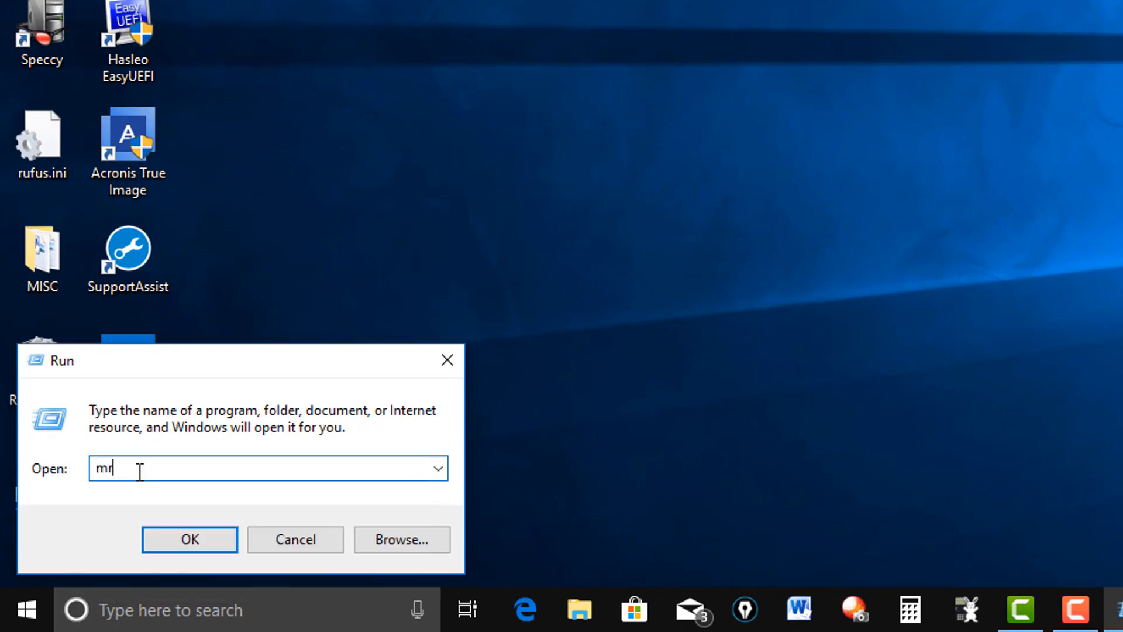
{"action": "type", "text": "exe"}
{"action": "left_click", "coordinate": [215, 544]}
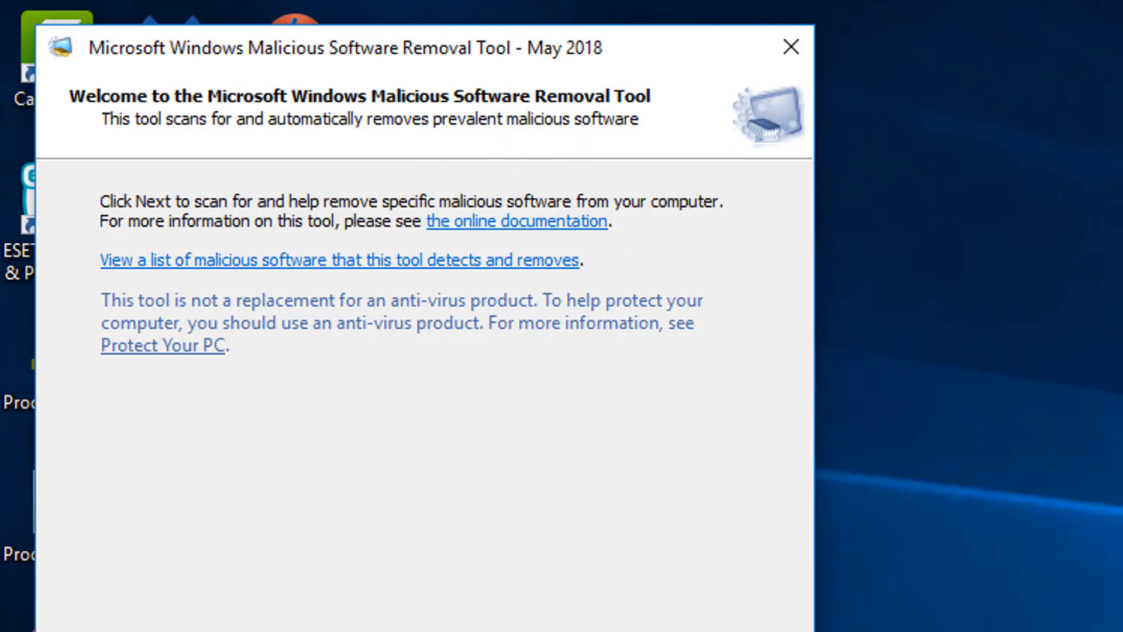
Step: Run a quick scan with the Malicious Software Removal Tool
{"action": "key", "text": "Return"}
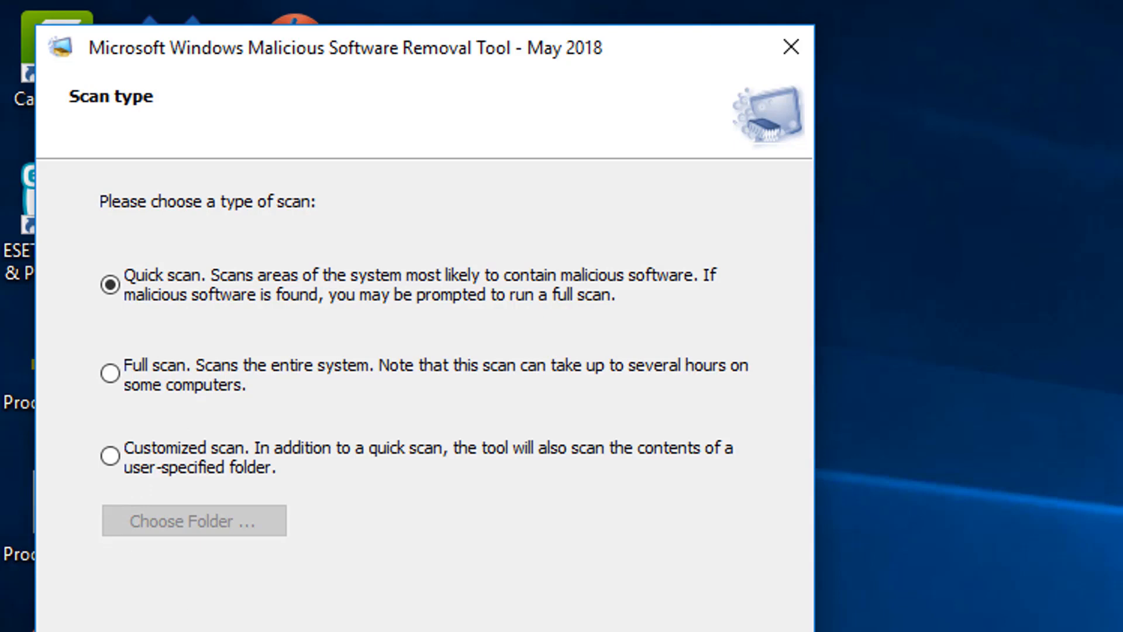
{"action": "left_click", "coordinate": [606, 631]}
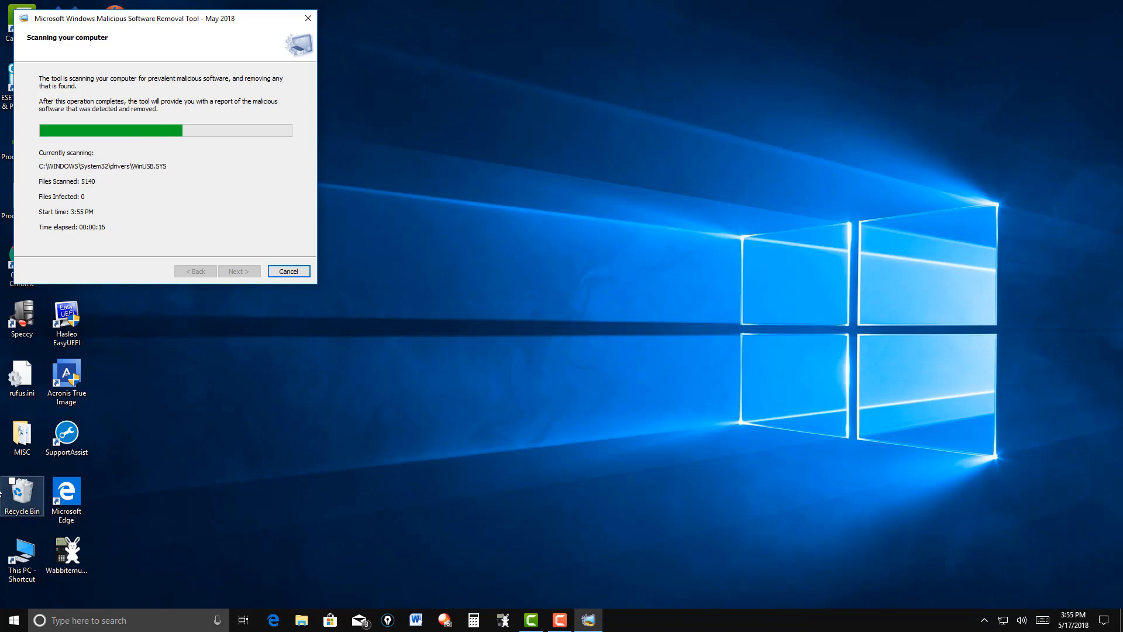
Step: Open Control Panel, switch its view to Large icons, and open the System page with the computer's basic information
{"action": "left_click", "coordinate": [16, 621]}
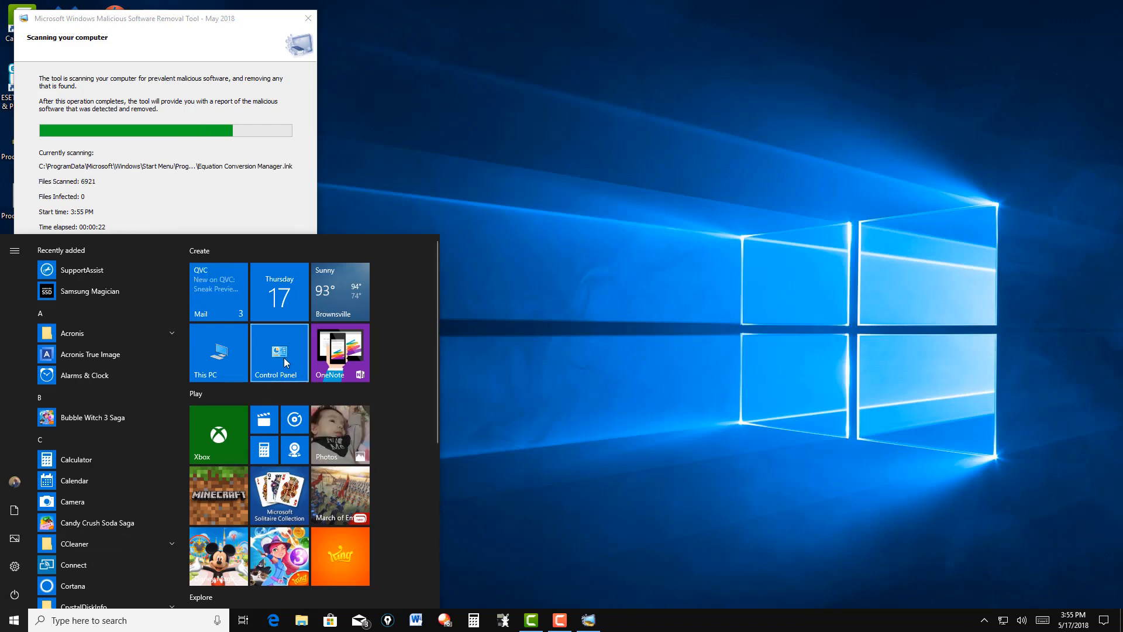
{"action": "left_click", "coordinate": [285, 361]}
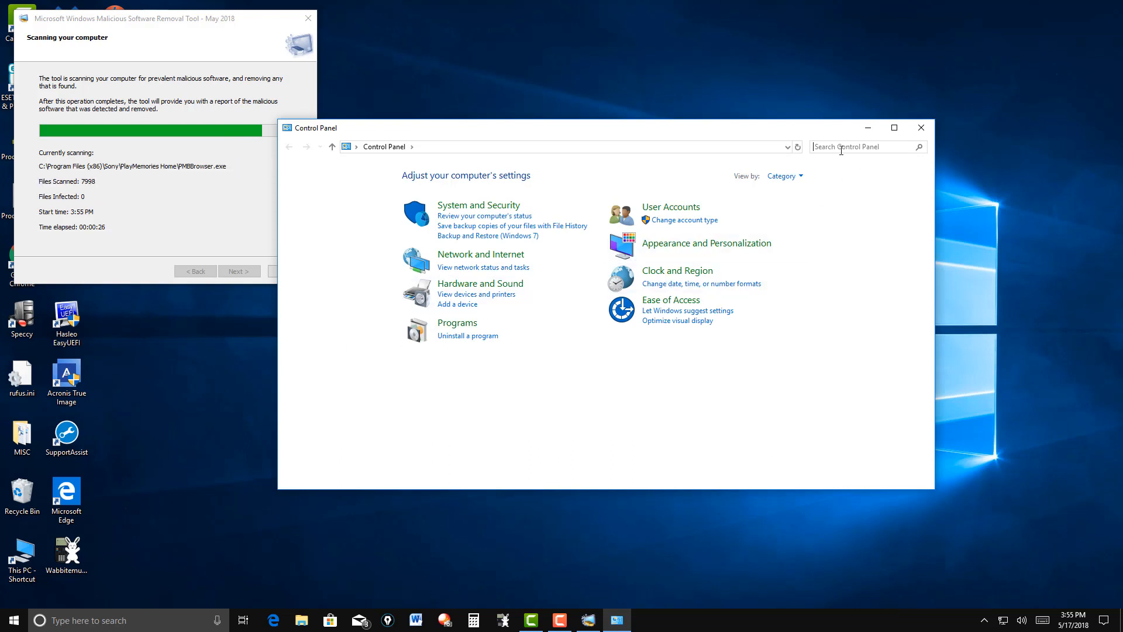
{"action": "left_click", "coordinate": [801, 176]}
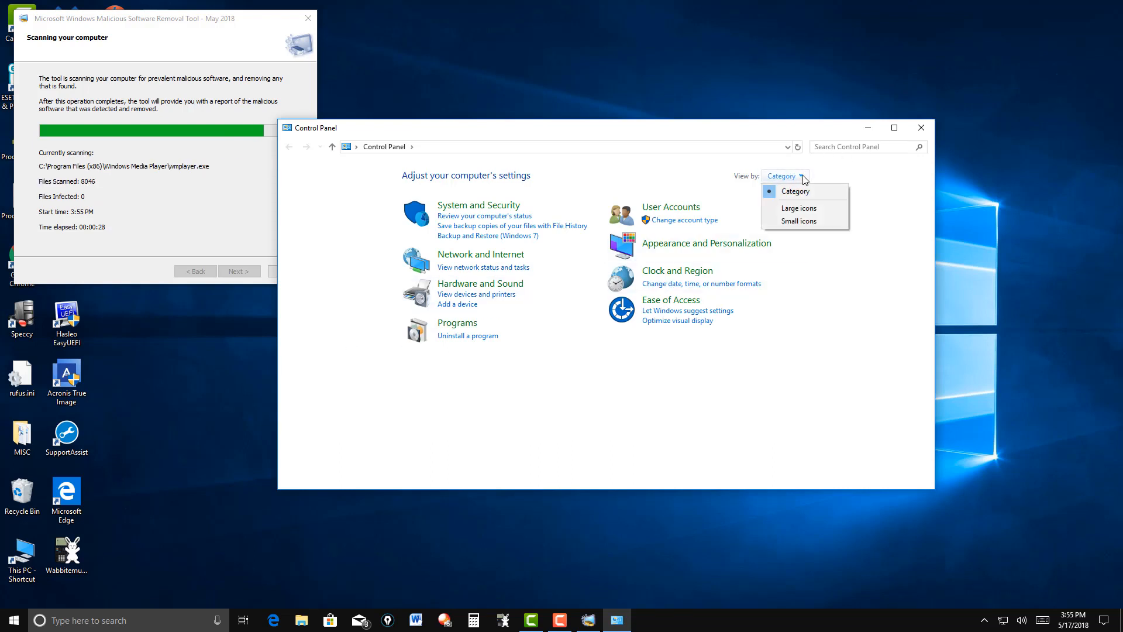
{"action": "left_click", "coordinate": [802, 209]}
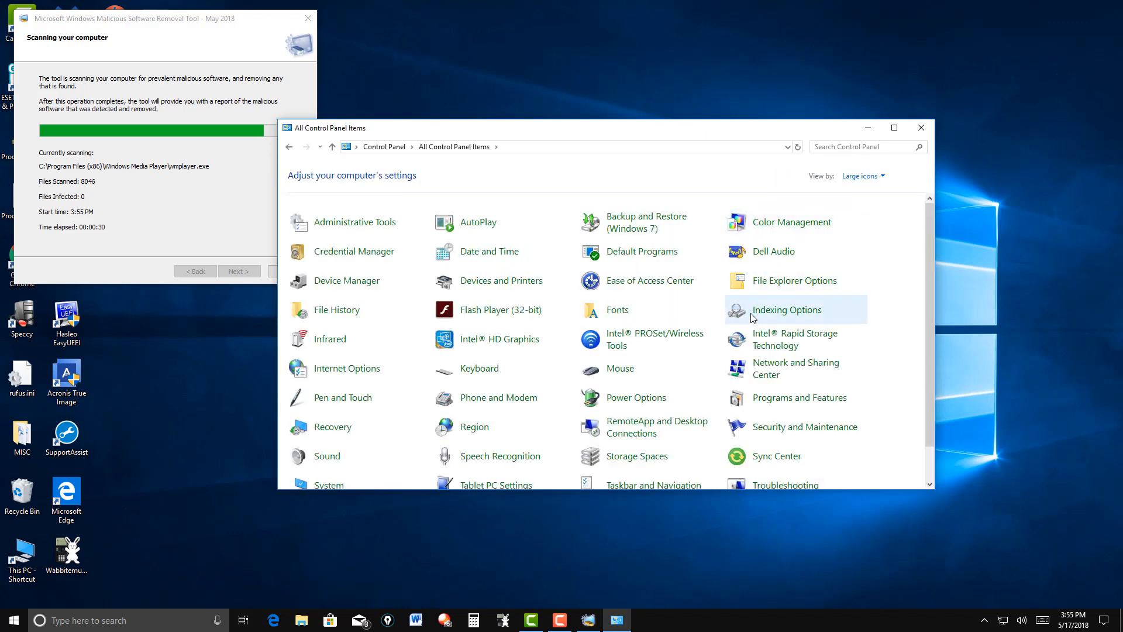
{"action": "scroll", "coordinate": [761, 313], "scroll_direction": "down", "scroll_amount": 1}
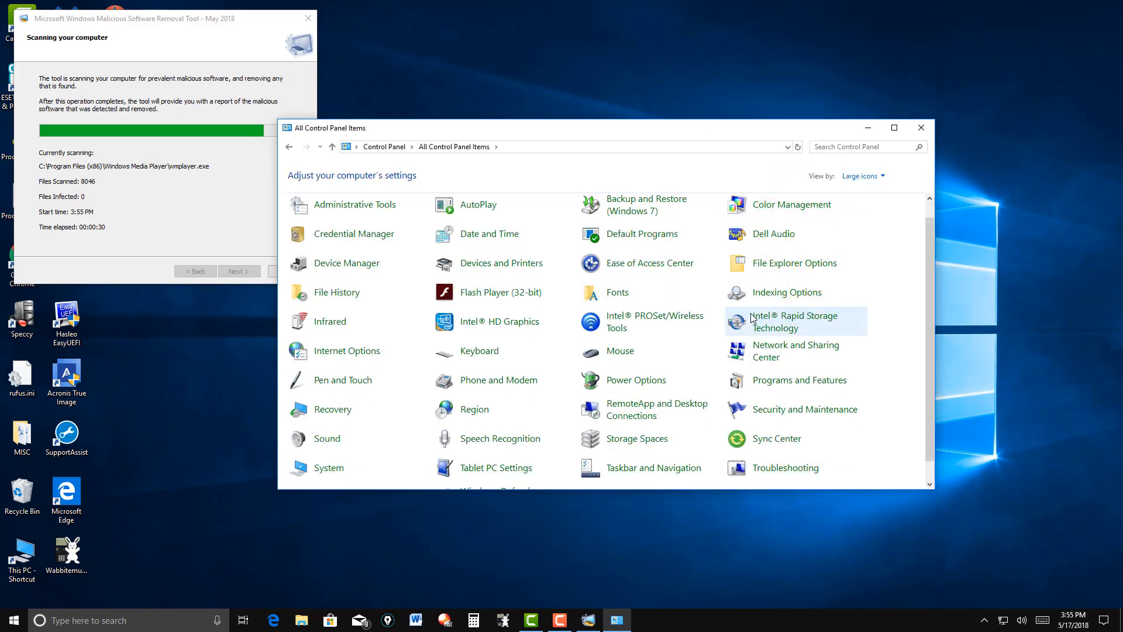
{"action": "left_click", "coordinate": [329, 468]}
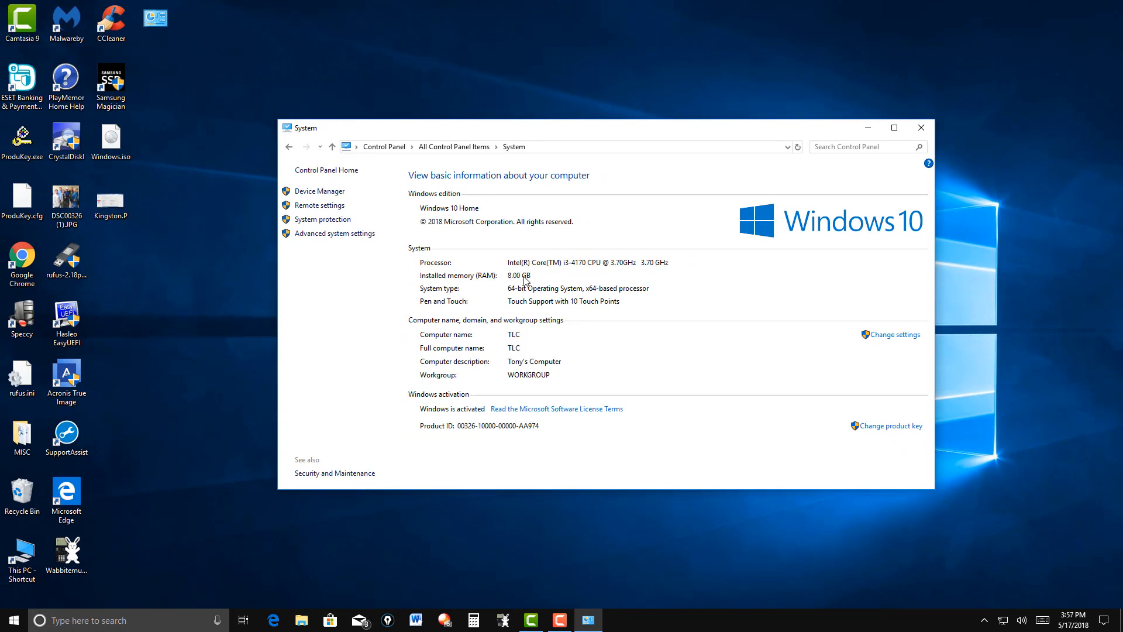
Step: Review the visual effects in Performance Options from the advanced system settings, and close all the system windows unchanged
{"action": "left_click", "coordinate": [342, 234]}
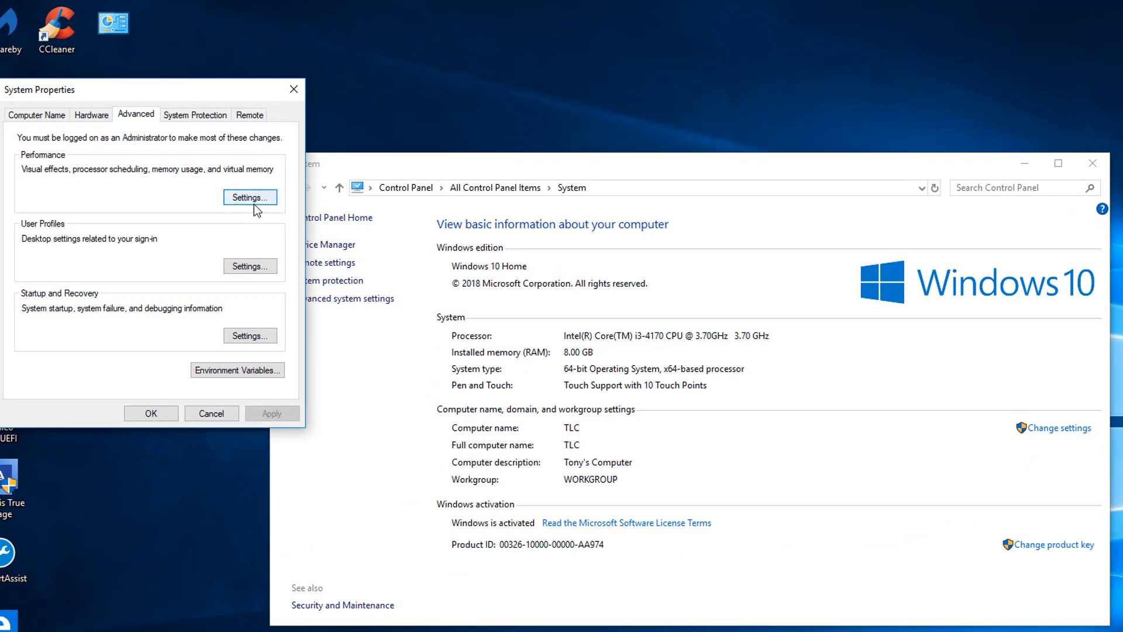
{"action": "left_click", "coordinate": [250, 197]}
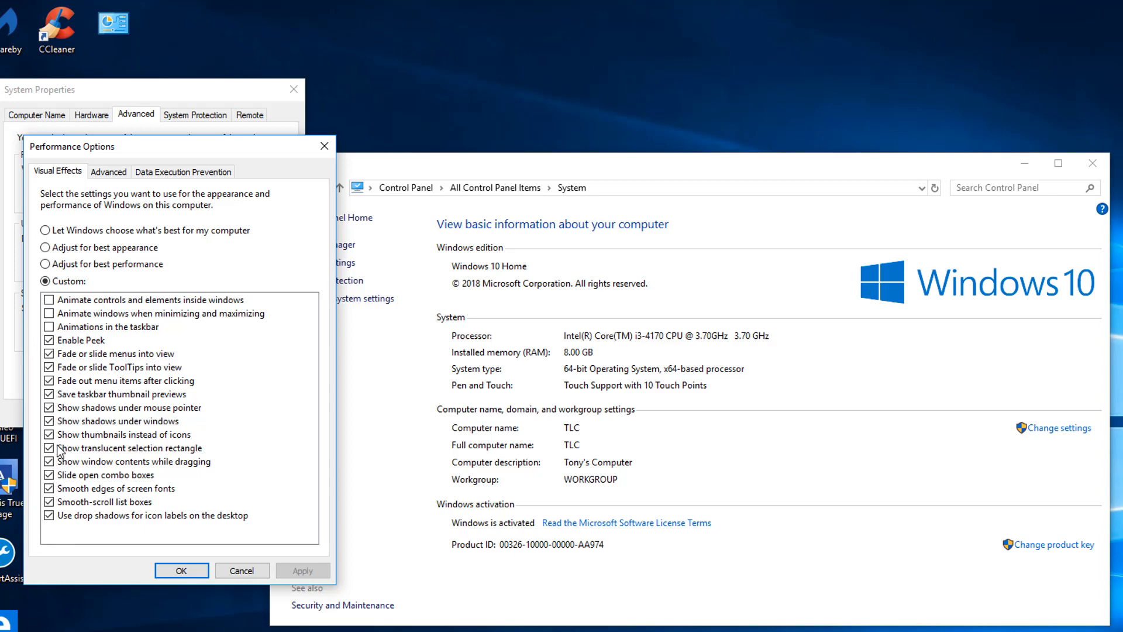
{"action": "left_click", "coordinate": [325, 147]}
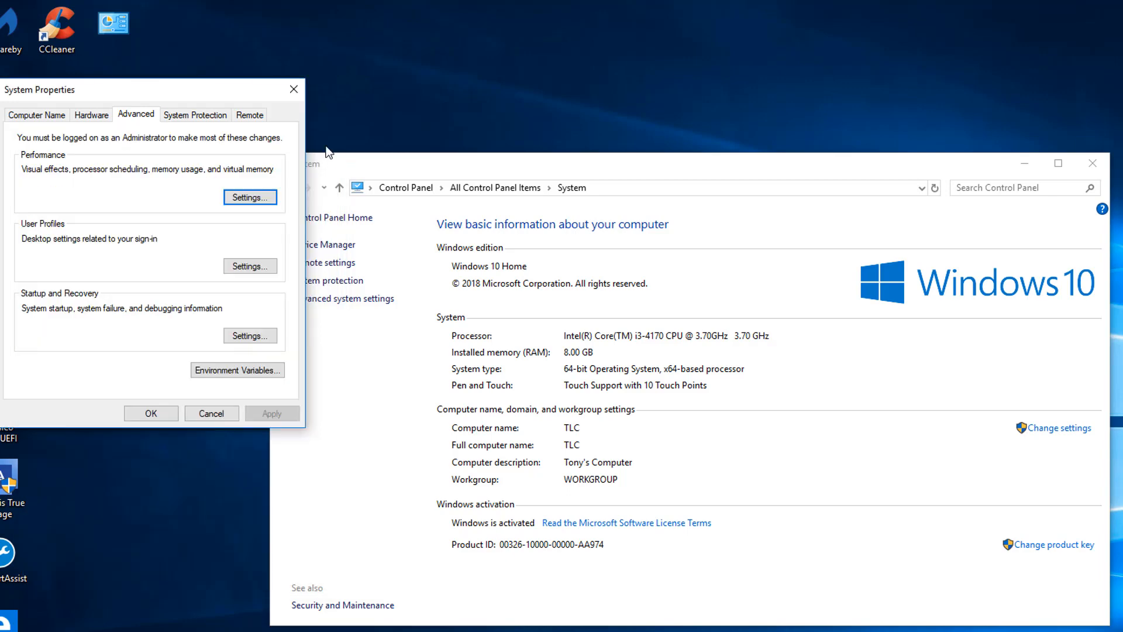
{"action": "left_click", "coordinate": [298, 89]}
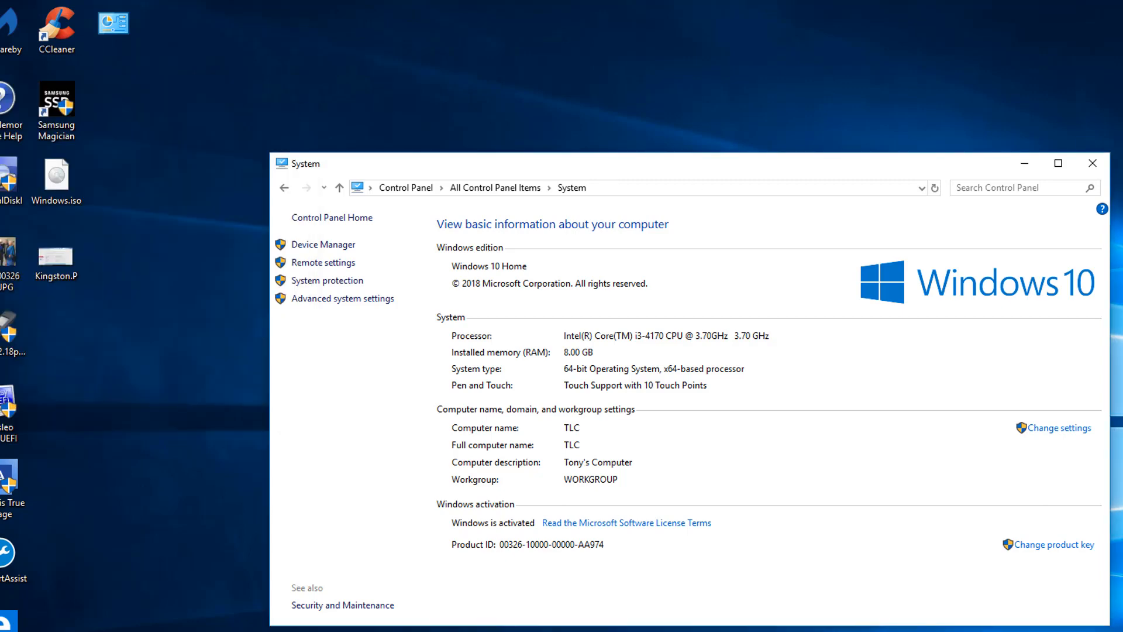
{"action": "left_click", "coordinate": [1092, 166]}
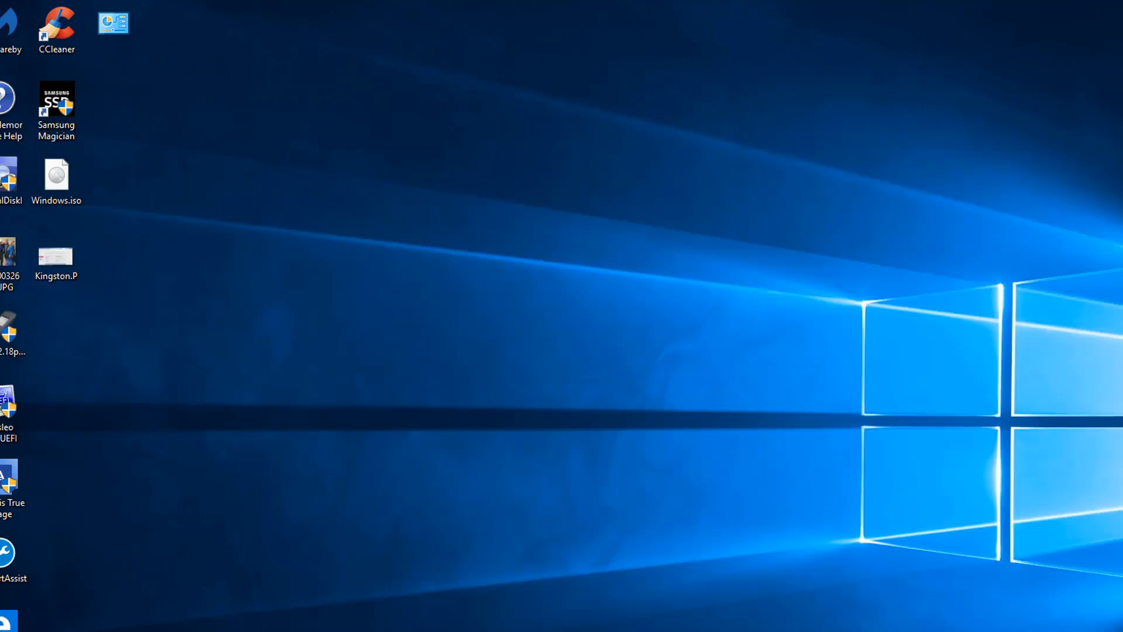
Step: Open the Recovery page of Update & Security in Windows Settings
{"action": "key", "text": "super+a"}
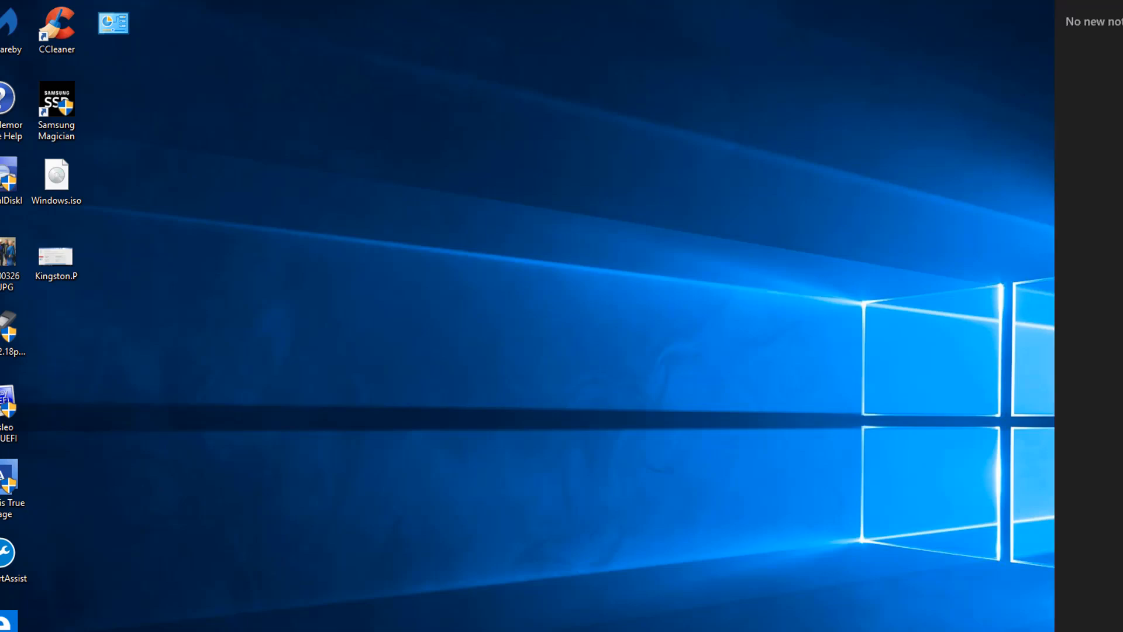
{"action": "left_click", "coordinate": [1083, 590]}
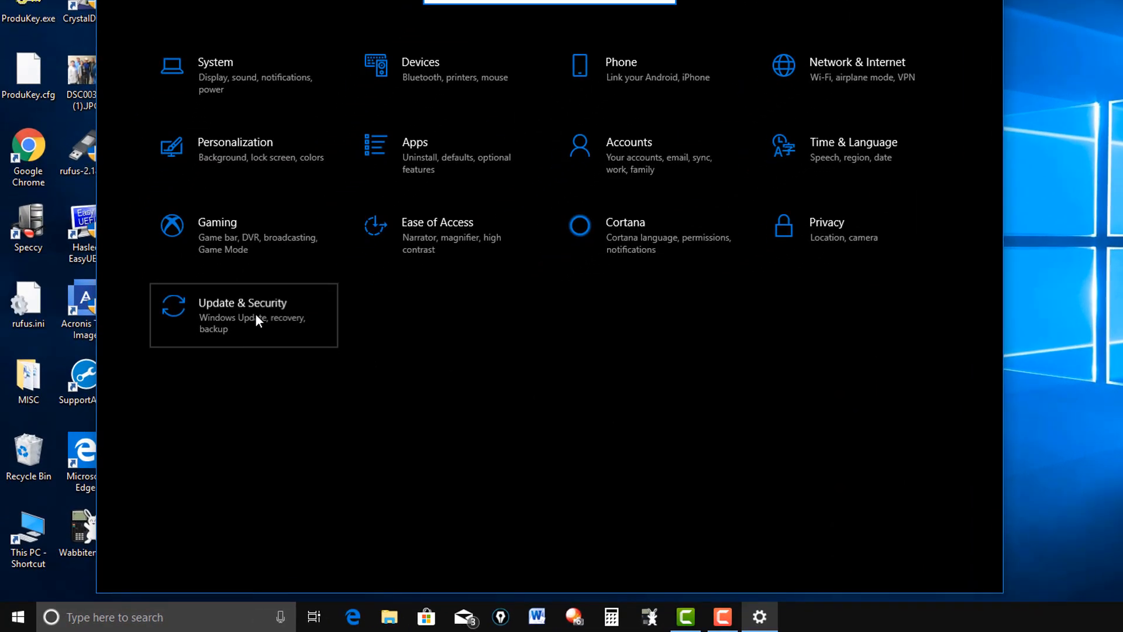
{"action": "left_click", "coordinate": [198, 386]}
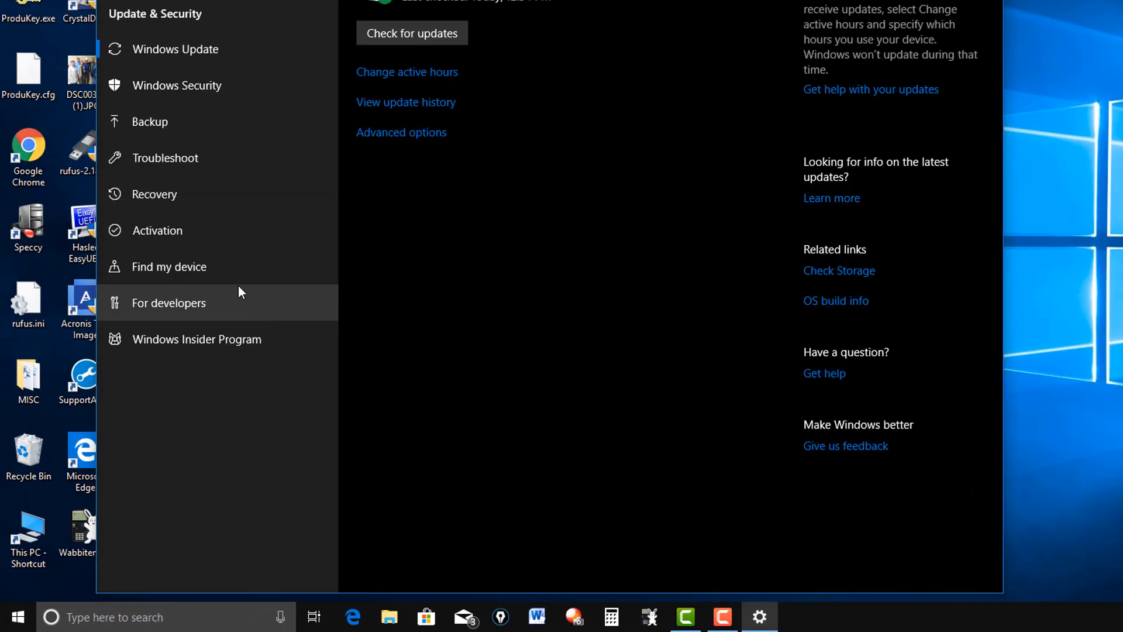
{"action": "left_click", "coordinate": [168, 194]}
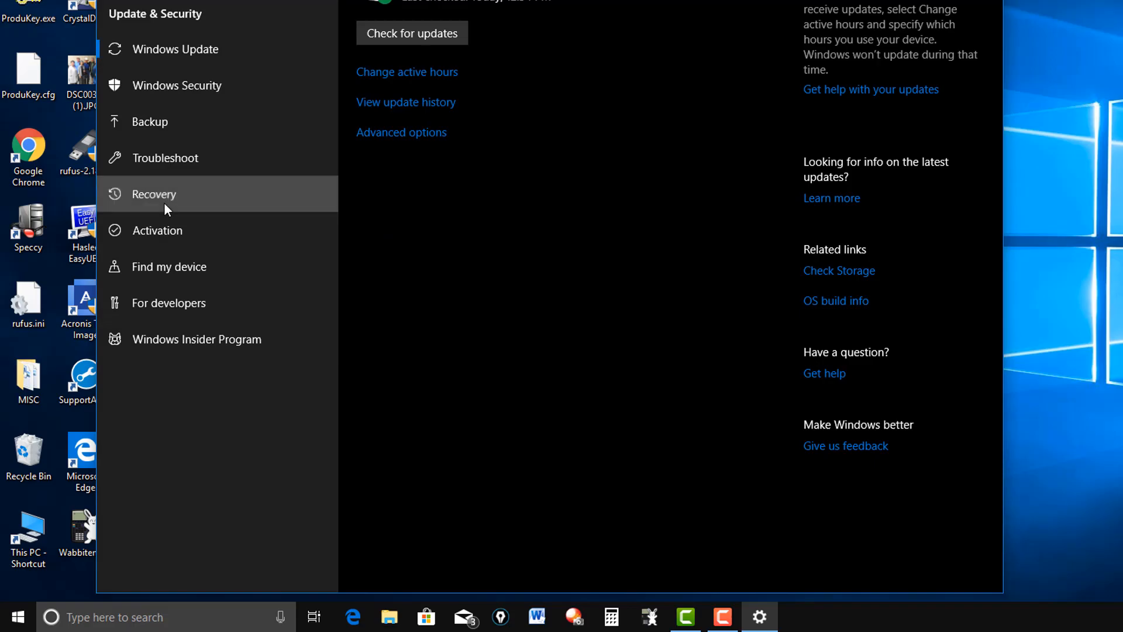